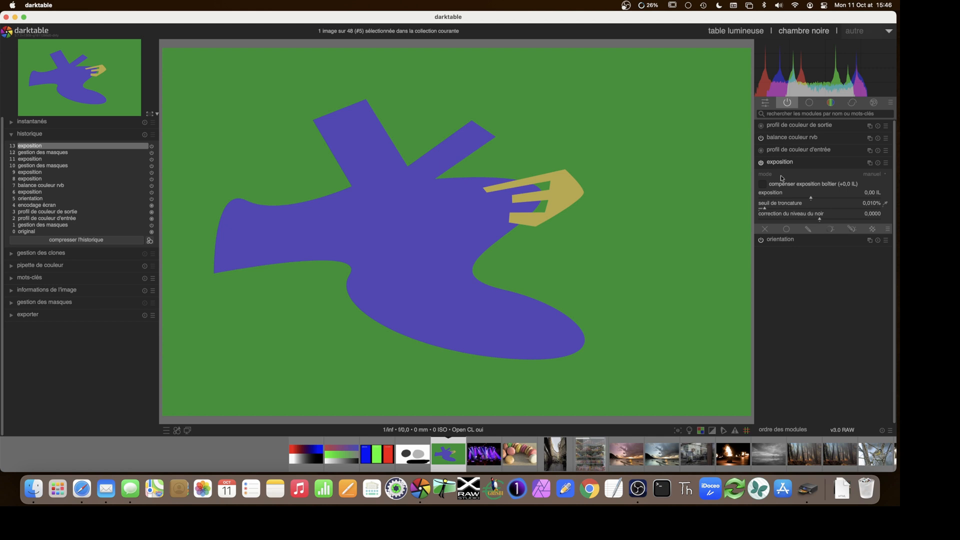
- Enable a drawn mask on the exposure module and draw a closed path around most of the purple figure
{"action": "left_click", "coordinate": [808, 229]}
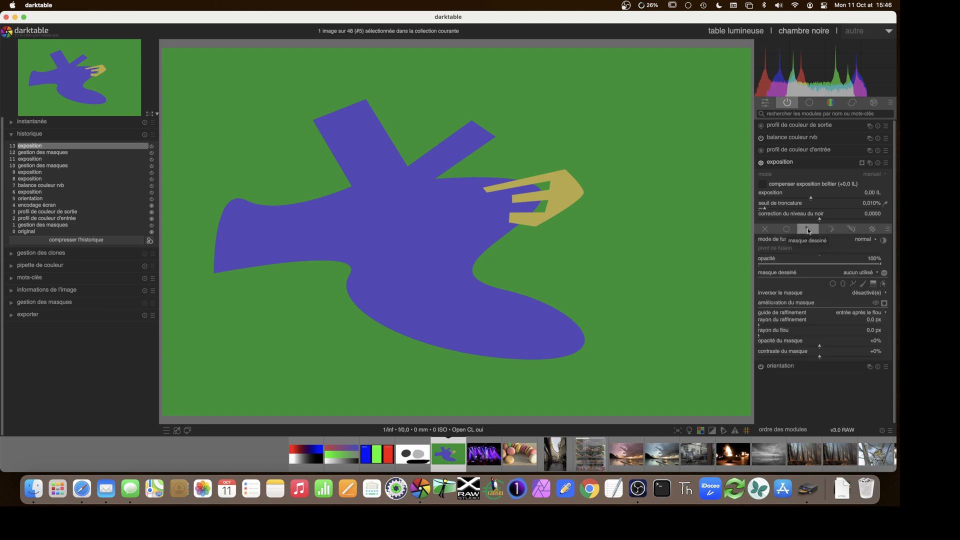
{"action": "left_click", "coordinate": [852, 283]}
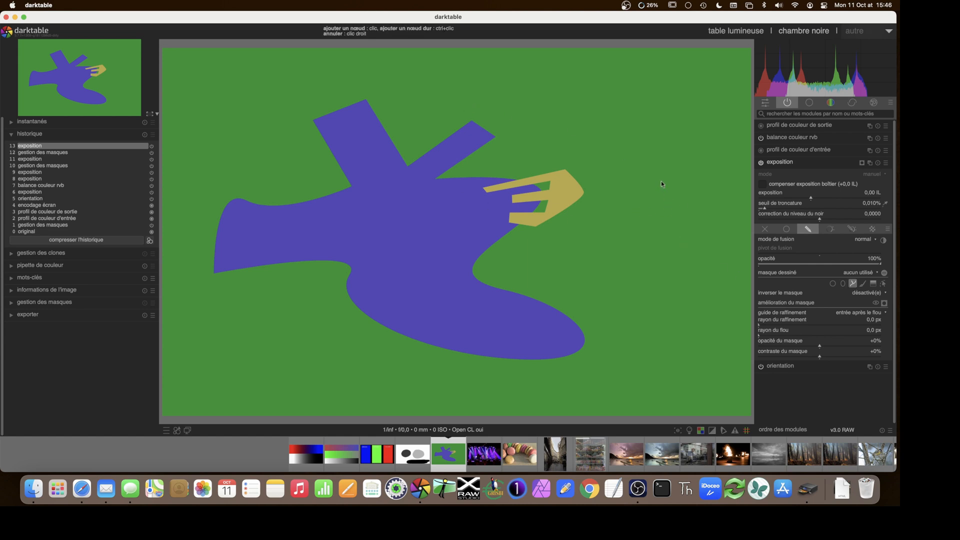
{"action": "left_click", "coordinate": [315, 120]}
{"action": "left_click", "coordinate": [623, 355]}
{"action": "right_click", "coordinate": [676, 256]}
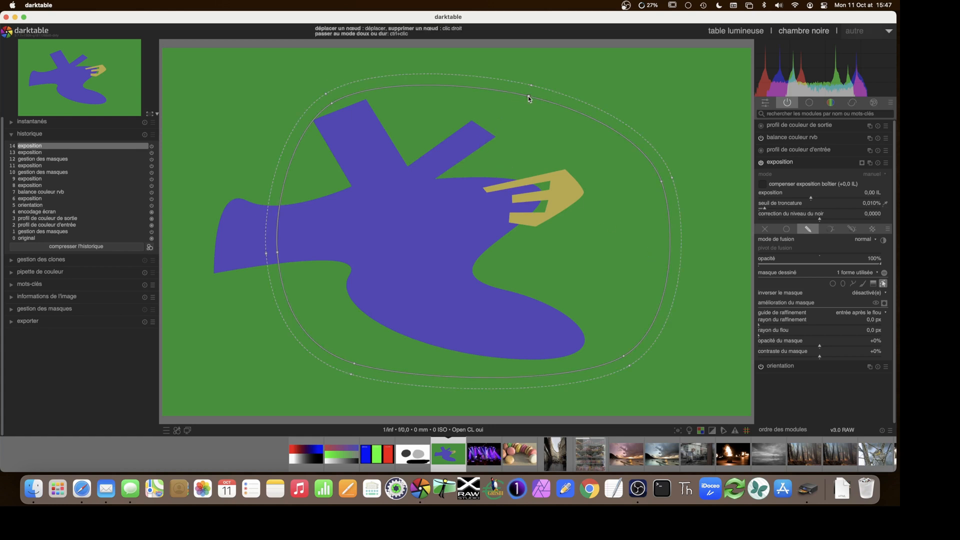
- Move the path's upper nodes and its node beside the yellow hand to fit the mask closer to the figure
{"action": "mouse_move", "coordinate": [332, 103]}
{"action": "left_mouse_down"}
{"action": "mouse_move", "coordinate": [316, 113]}
{"action": "mouse_move", "coordinate": [322, 103]}
{"action": "left_mouse_up"}
{"action": "left_click_drag", "start_coordinate": [516, 102], "coordinate": [415, 112]}
{"action": "left_click_drag", "start_coordinate": [660, 183], "coordinate": [622, 187]}
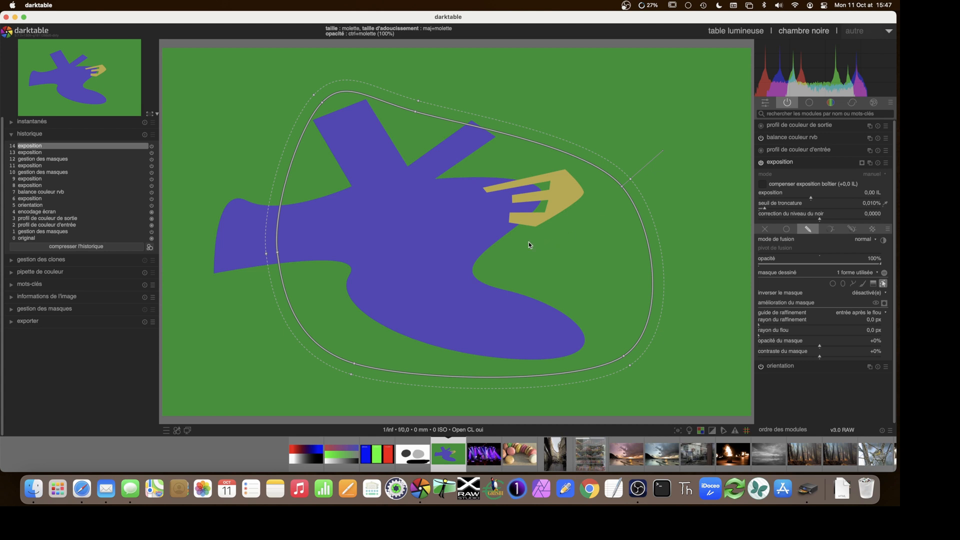
- Enlarge and shrink the whole path mask several times, leaving it slightly larger than drawn
{"action": "scroll", "coordinate": [523, 247], "scroll_direction": "up", "scroll_amount": 4}
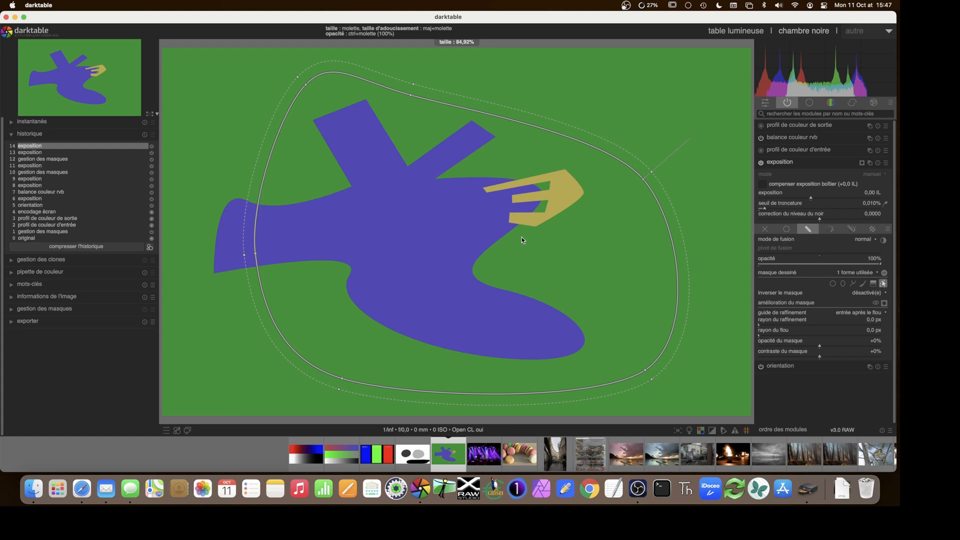
{"action": "scroll", "coordinate": [521, 240], "scroll_direction": "down", "scroll_amount": 2}
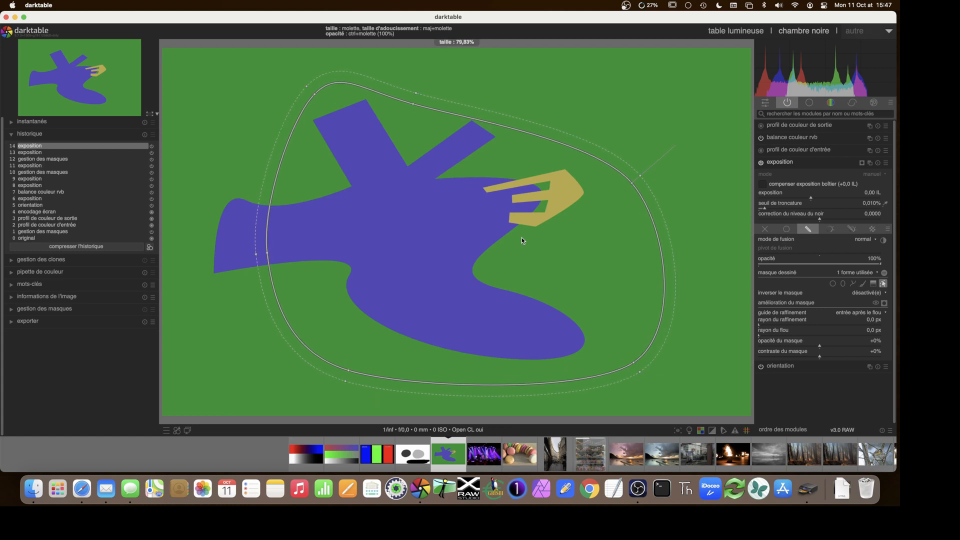
{"action": "scroll", "coordinate": [521, 239], "scroll_direction": "up", "scroll_amount": 2}
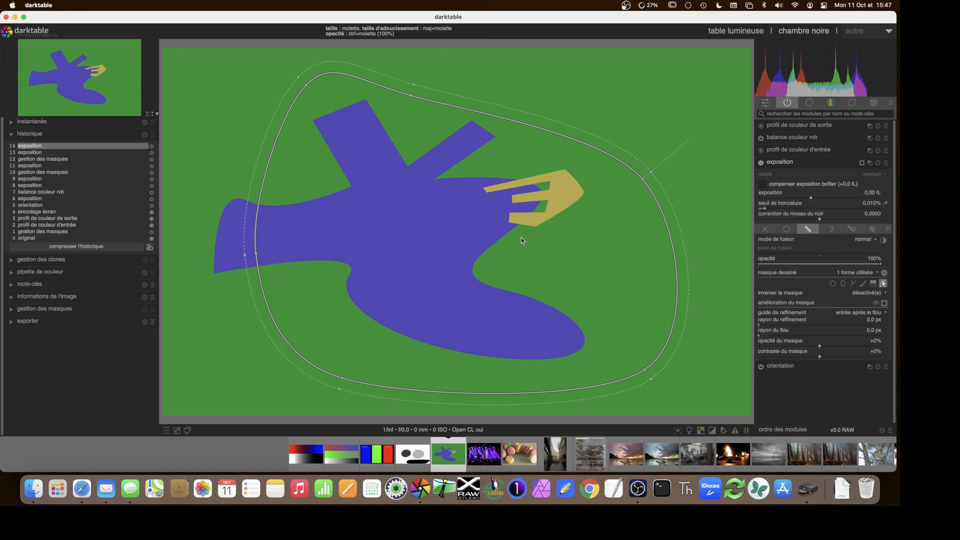
{"action": "scroll", "coordinate": [521, 240], "scroll_direction": "up", "scroll_amount": 2}
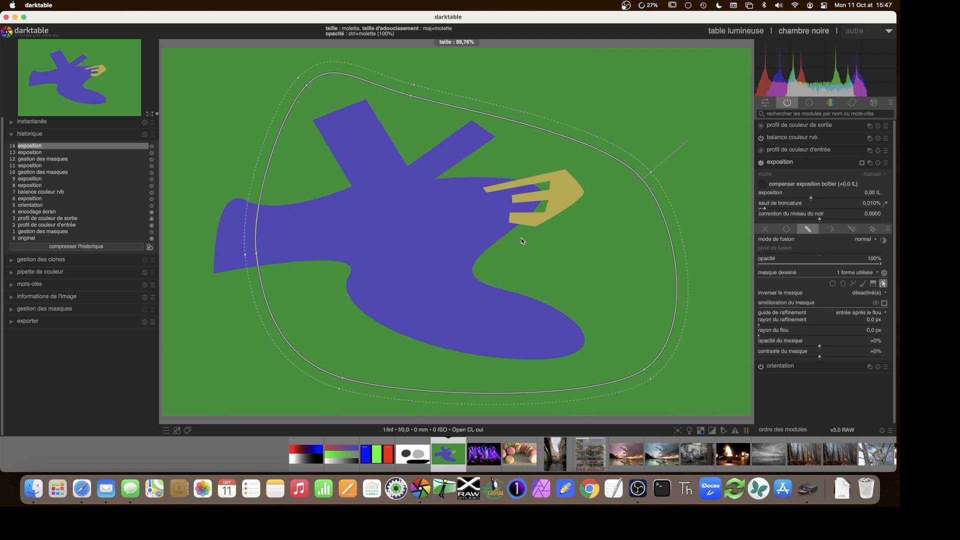
{"action": "scroll", "coordinate": [521, 240], "scroll_direction": "down", "scroll_amount": 1}
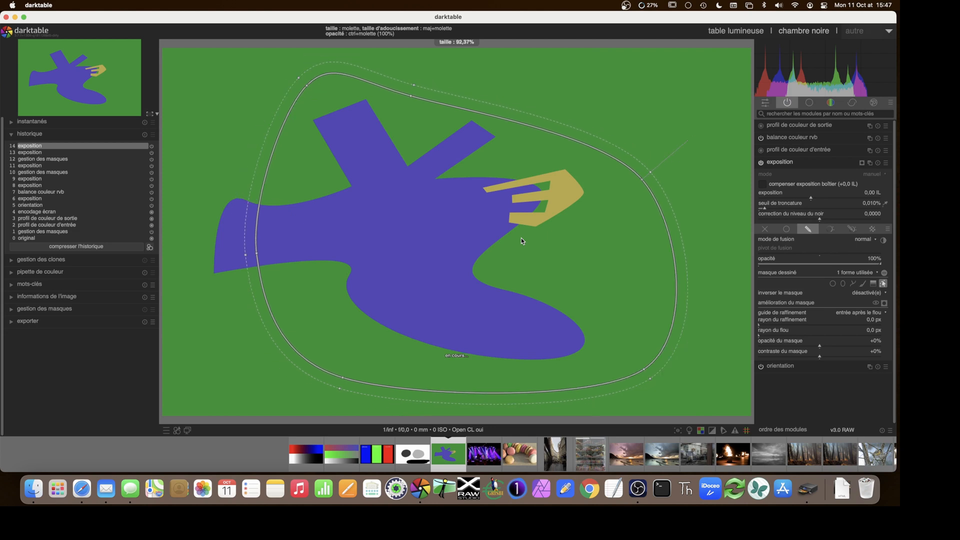
{"action": "scroll", "coordinate": [521, 241], "scroll_direction": "down", "scroll_amount": 3}
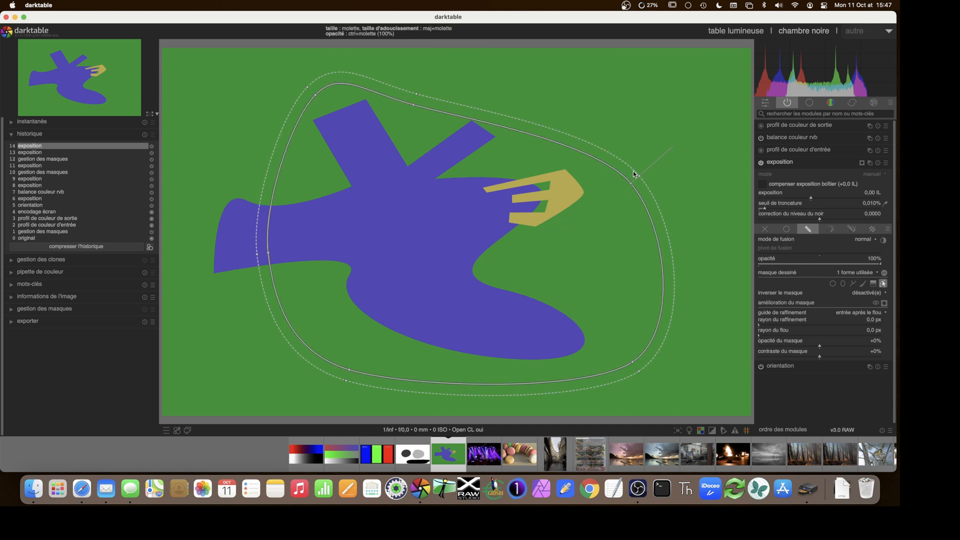
- Widen the path's feathering to about 16% and reduce the size of the shape slightly
{"action": "scroll", "coordinate": [512, 252], "scroll_direction": "up", "scroll_amount": 5, "text": "shift"}
{"action": "scroll", "coordinate": [511, 253], "scroll_direction": "up", "scroll_amount": 5, "text": "shift"}
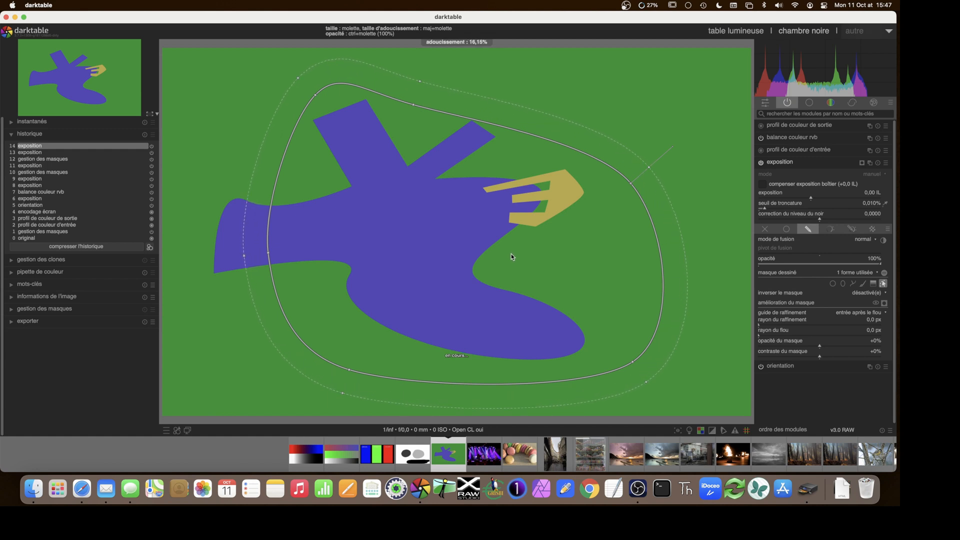
{"action": "scroll", "coordinate": [511, 256], "scroll_direction": "down", "scroll_amount": 5}
- With the mask overlay shown, lower the path's opacity to about 5% and restore it to 100%
{"action": "left_click", "coordinate": [885, 303]}
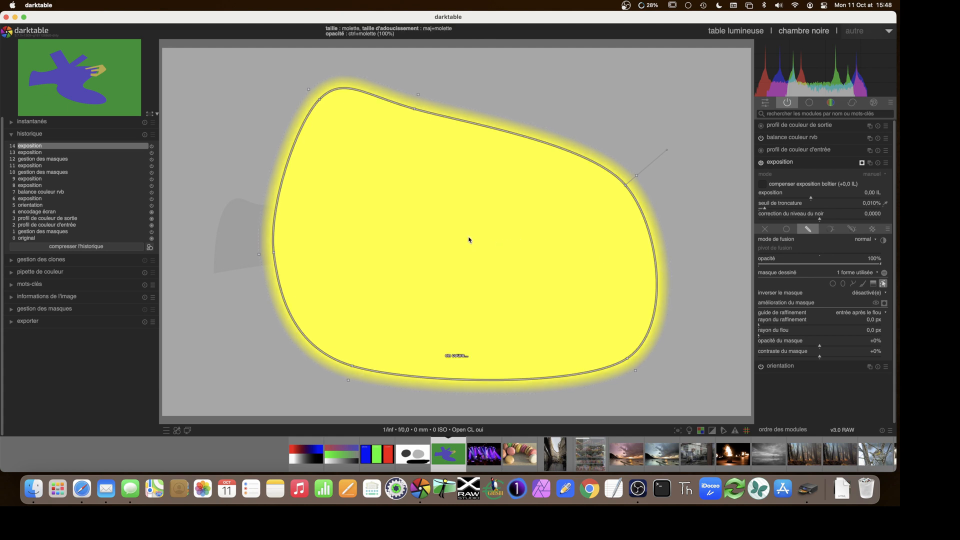
{"action": "scroll", "coordinate": [468, 240], "scroll_direction": "up", "scroll_amount": 3, "text": "shift"}
{"action": "scroll", "coordinate": [468, 240], "scroll_direction": "down", "scroll_amount": 4, "text": "ctrl"}
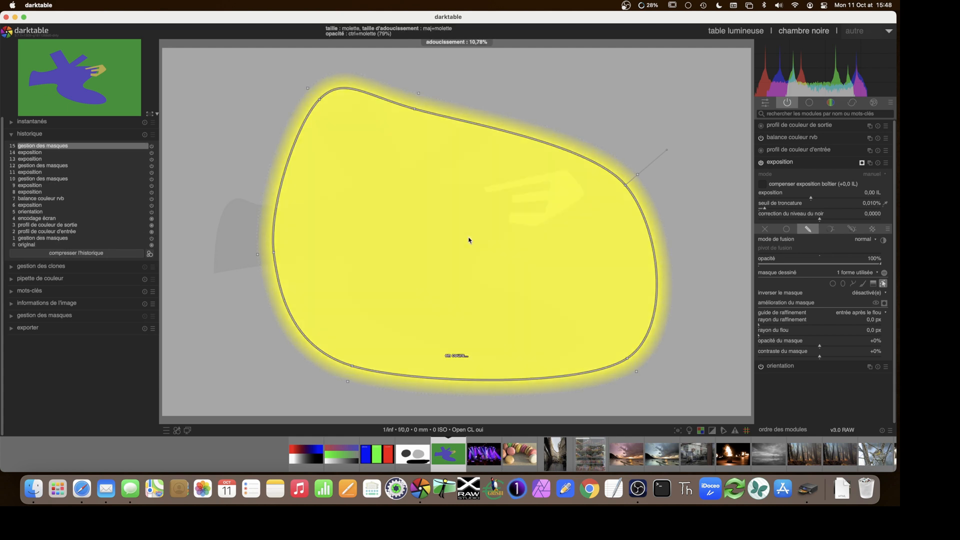
{"action": "scroll", "coordinate": [469, 240], "scroll_direction": "down", "scroll_amount": 6, "text": "ctrl"}
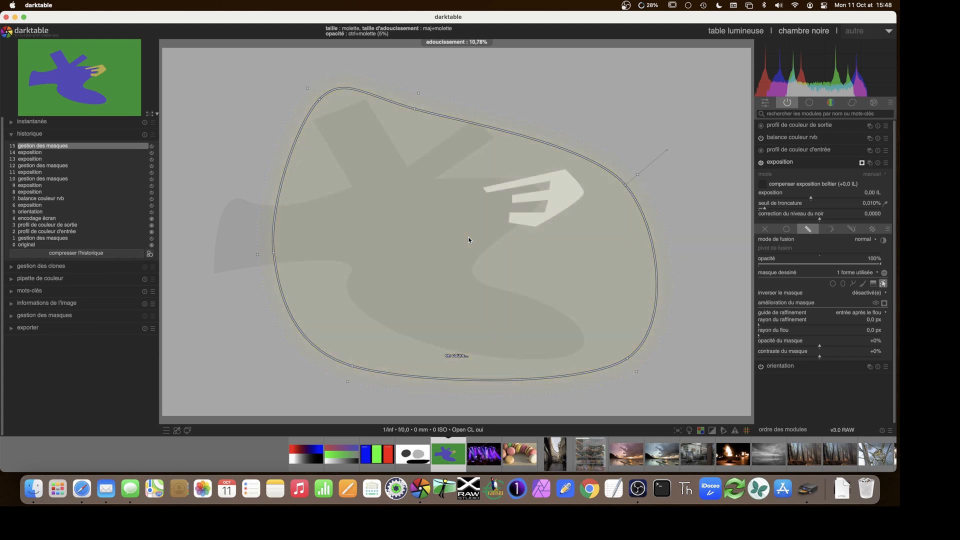
{"action": "scroll", "coordinate": [468, 240], "scroll_direction": "up", "scroll_amount": 14, "text": "ctrl"}
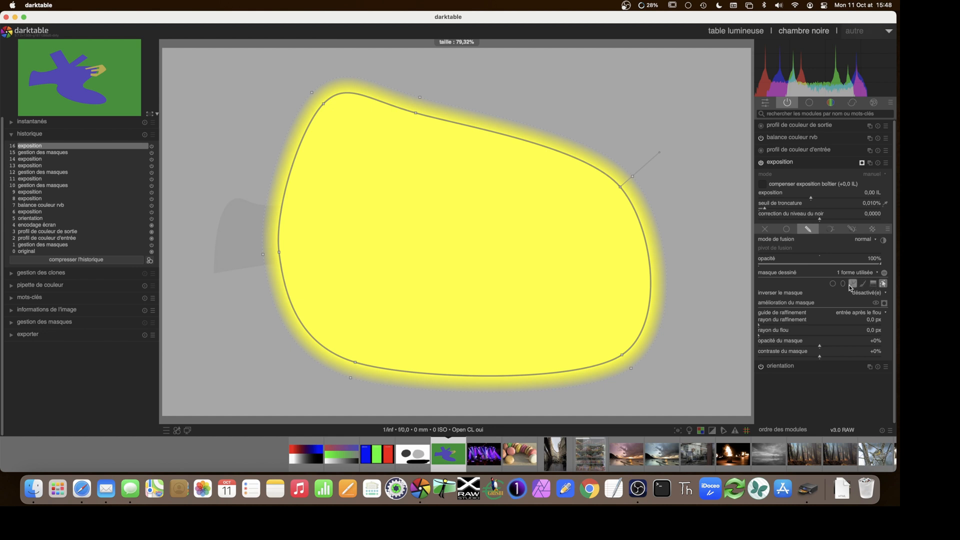
{"action": "left_click", "coordinate": [884, 303]}
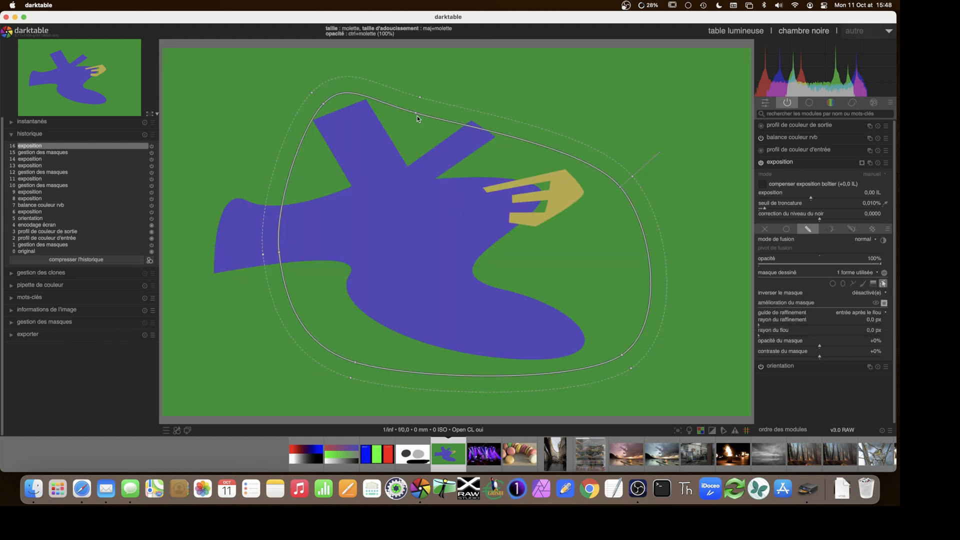
- Add nodes to the path's edge above the yellow hand, move them, and delete and re-add the one nearest the fingertips
{"action": "left_click", "coordinate": [546, 148], "text": "ctrl"}
{"action": "mouse_move", "coordinate": [547, 148]}
{"action": "left_mouse_down"}
{"action": "mouse_move", "coordinate": [558, 122]}
{"action": "mouse_move", "coordinate": [539, 149]}
{"action": "left_mouse_up"}
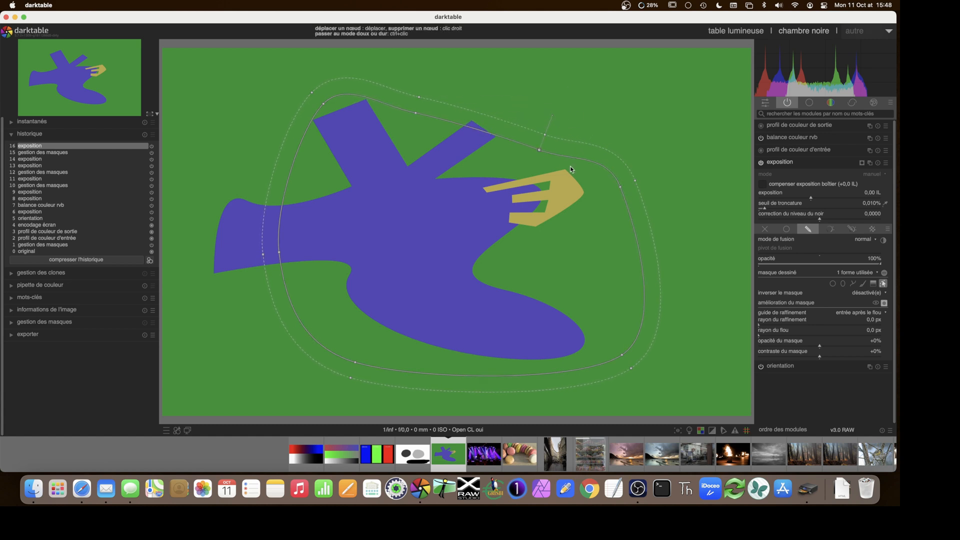
{"action": "left_click", "coordinate": [590, 161], "text": "ctrl"}
{"action": "left_click_drag", "start_coordinate": [590, 161], "coordinate": [605, 144]}
{"action": "right_click", "coordinate": [604, 141]}
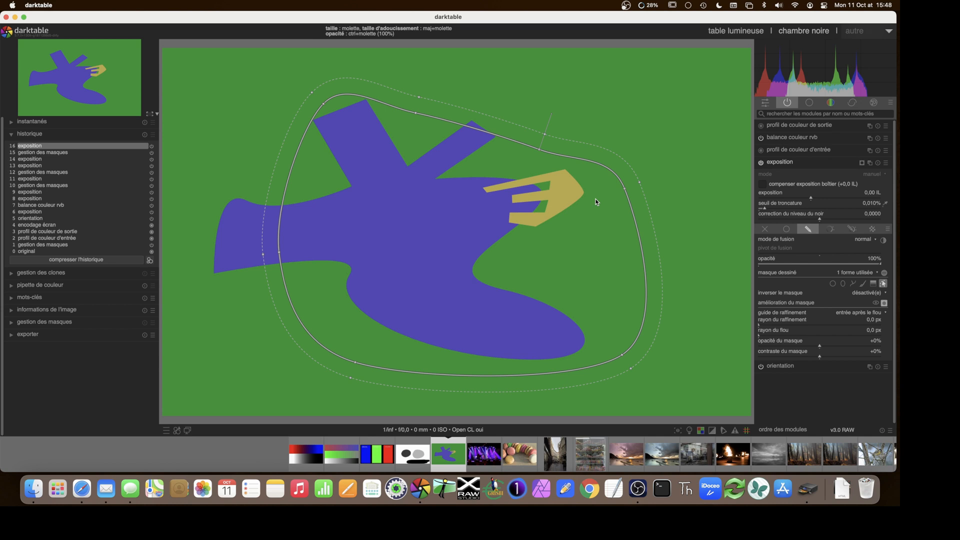
{"action": "left_click", "coordinate": [591, 162], "text": "ctrl"}
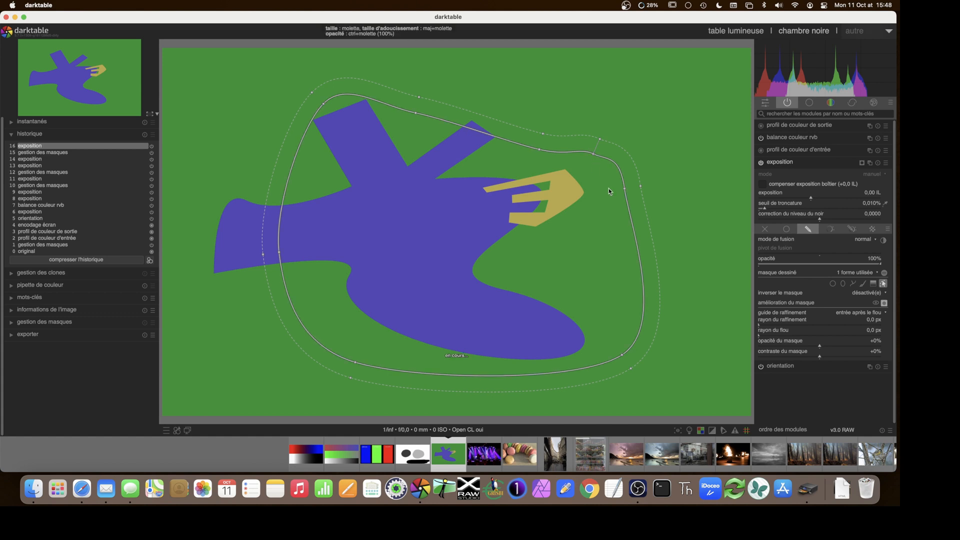
- Remove the path shape from the mask and undo the removal
{"action": "right_click", "coordinate": [596, 158]}
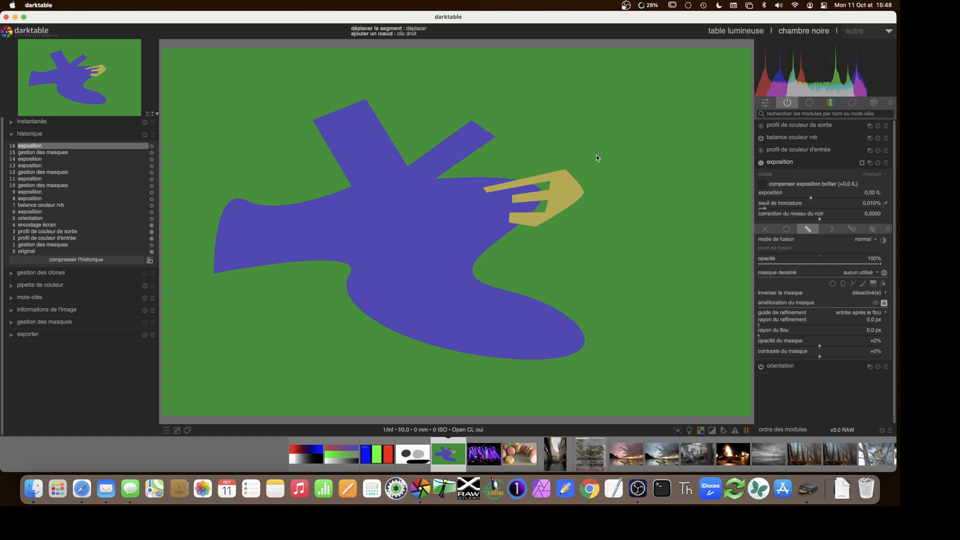
{"action": "key", "text": "super+z"}
{"action": "key", "text": "ctrl+z"}
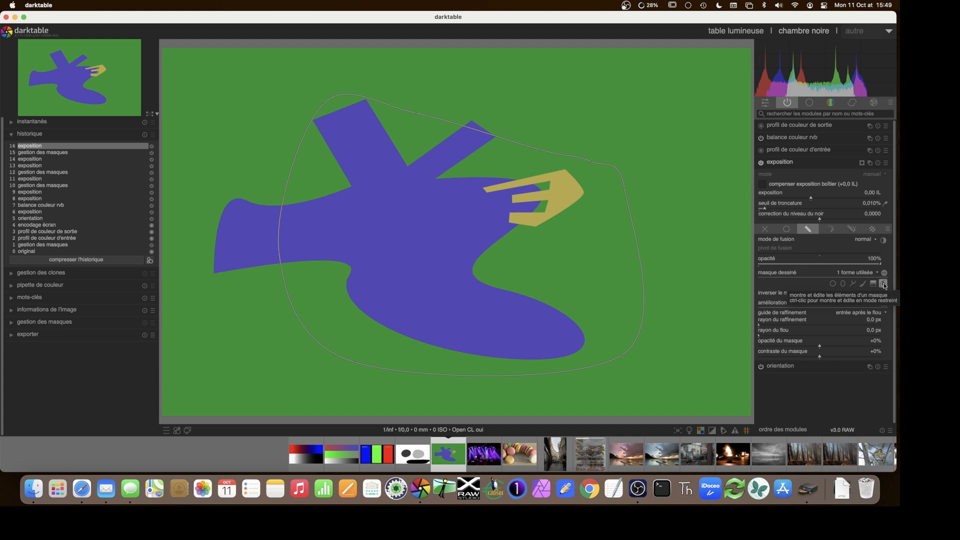
- Hide and show the mask's shape outlines and turn on their restricted editing mode
{"action": "left_click", "coordinate": [883, 284]}
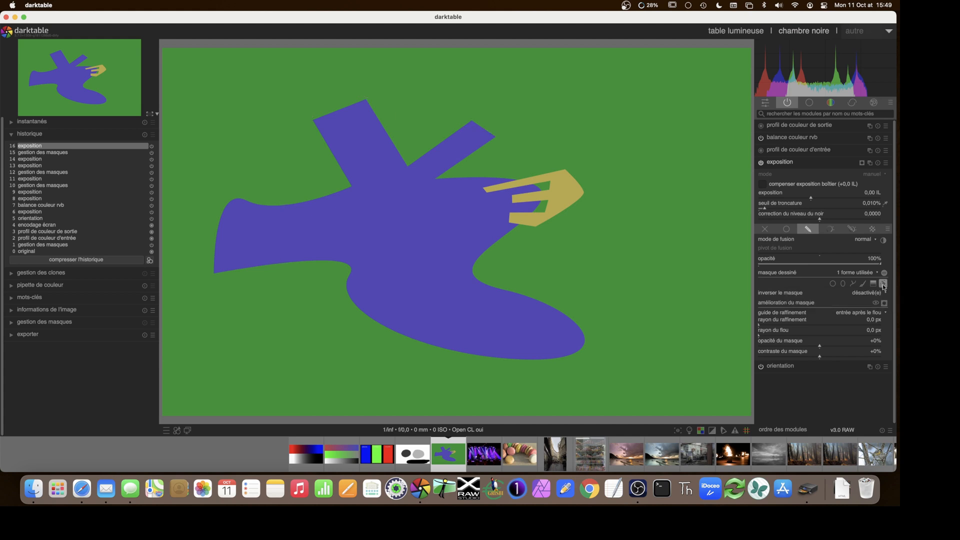
{"action": "left_click", "coordinate": [883, 284]}
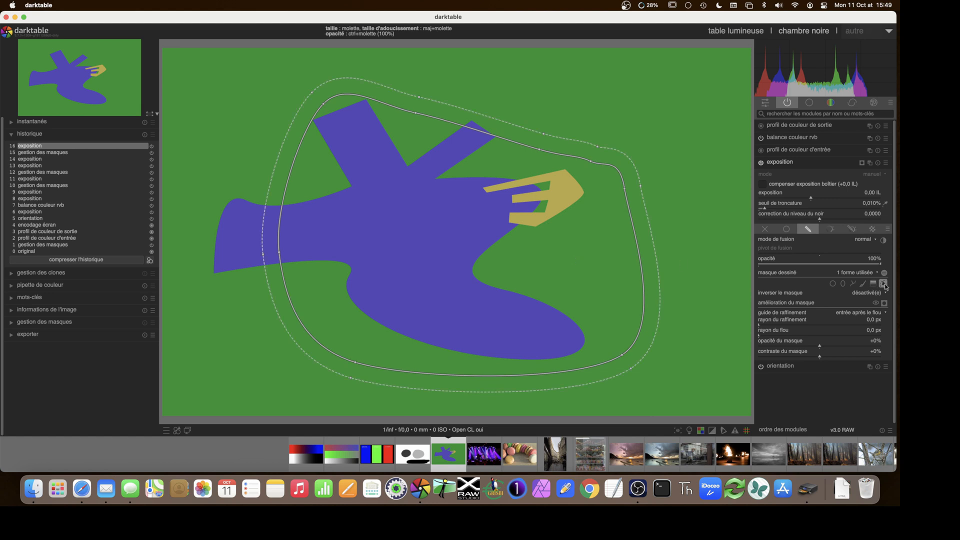
{"action": "left_click", "coordinate": [884, 284], "text": "ctrl"}
- Reshape the path's edge above the yellow hand by moving its segment and node, adding and removing a neighbouring node
{"action": "scroll", "coordinate": [493, 192], "scroll_direction": "up", "scroll_amount": 3}
{"action": "scroll", "coordinate": [493, 192], "scroll_direction": "down", "scroll_amount": 3}
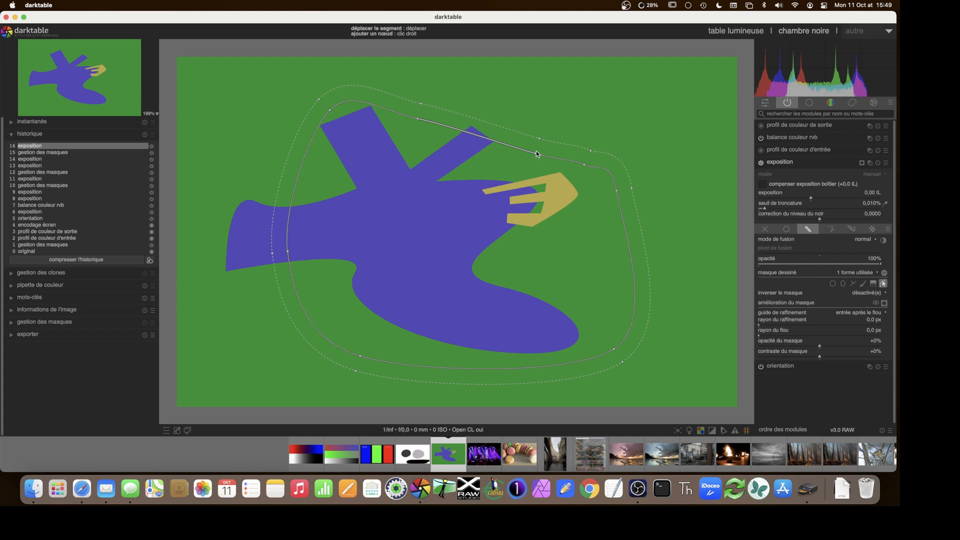
{"action": "left_click_drag", "start_coordinate": [536, 152], "coordinate": [533, 142]}
{"action": "left_click", "coordinate": [556, 150], "text": "ctrl"}
{"action": "right_click", "coordinate": [556, 151]}
{"action": "left_click_drag", "start_coordinate": [532, 143], "coordinate": [518, 142]}
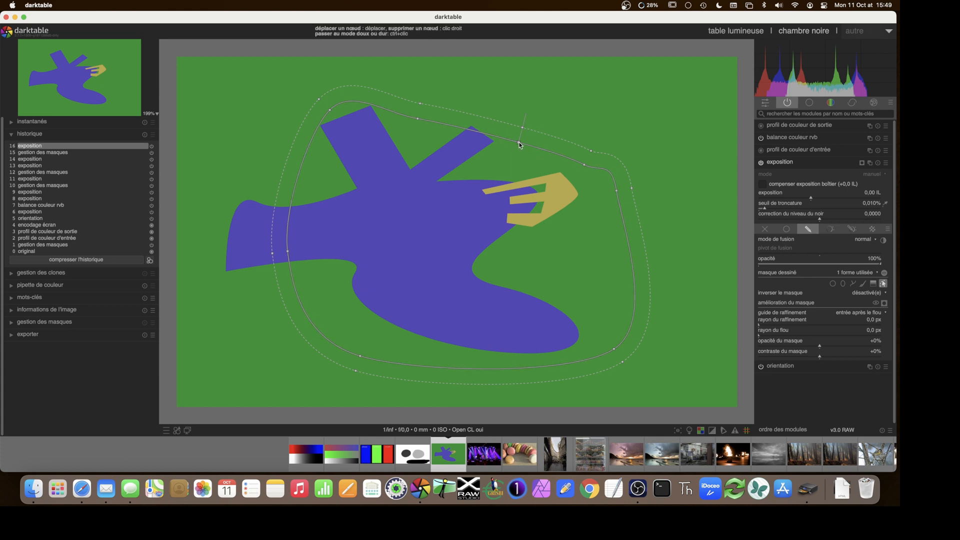
{"action": "left_click_drag", "start_coordinate": [519, 144], "coordinate": [515, 151]}
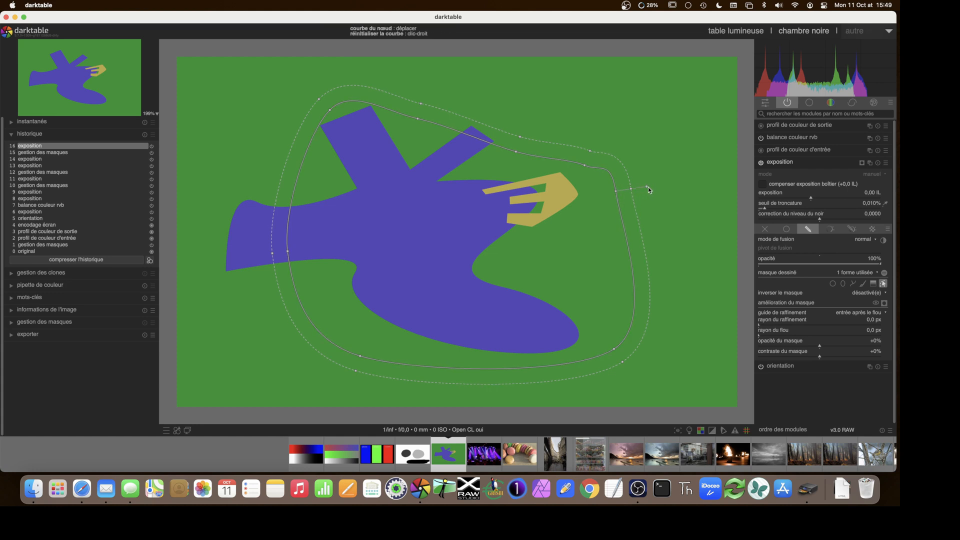
- Adjust the curve of the node beside the yellow hand and widen the feathering locally along the path's upper edge
{"action": "mouse_move", "coordinate": [654, 182]}
{"action": "left_mouse_down"}
{"action": "mouse_move", "coordinate": [636, 164]}
{"action": "mouse_move", "coordinate": [644, 180]}
{"action": "left_mouse_up"}
{"action": "left_click_drag", "start_coordinate": [702, 144], "coordinate": [665, 131]}
{"action": "mouse_move", "coordinate": [624, 189]}
{"action": "left_mouse_down"}
{"action": "mouse_move", "coordinate": [614, 183]}
{"action": "mouse_move", "coordinate": [632, 197]}
{"action": "left_mouse_up"}
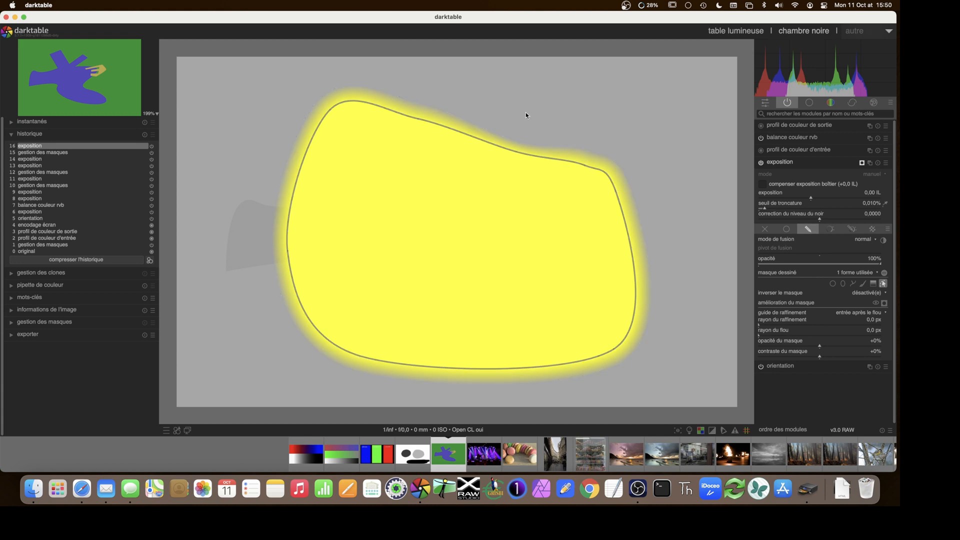
{"action": "left_click_drag", "start_coordinate": [522, 131], "coordinate": [526, 115]}
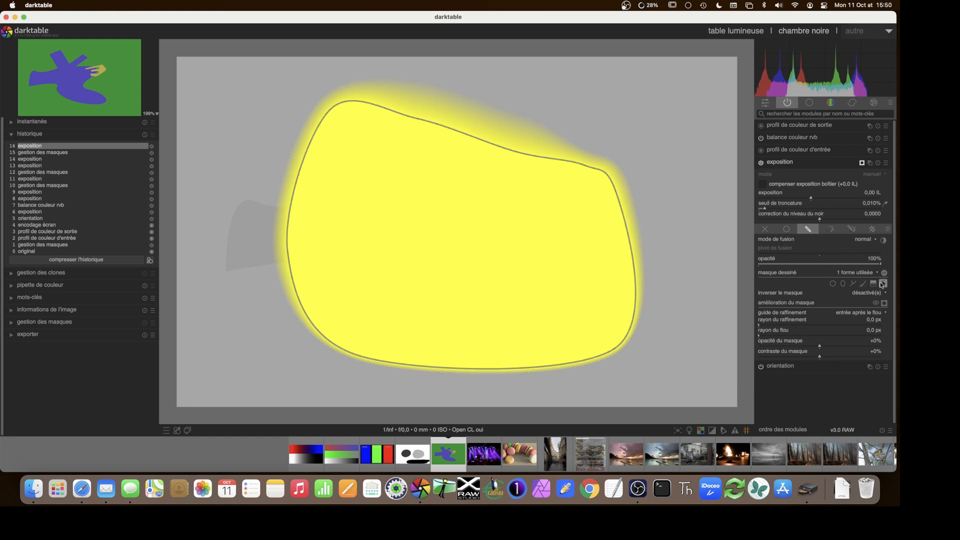
- Remove the path shape from the exposure mask and hide the mask overlay
{"action": "right_click", "coordinate": [522, 271]}
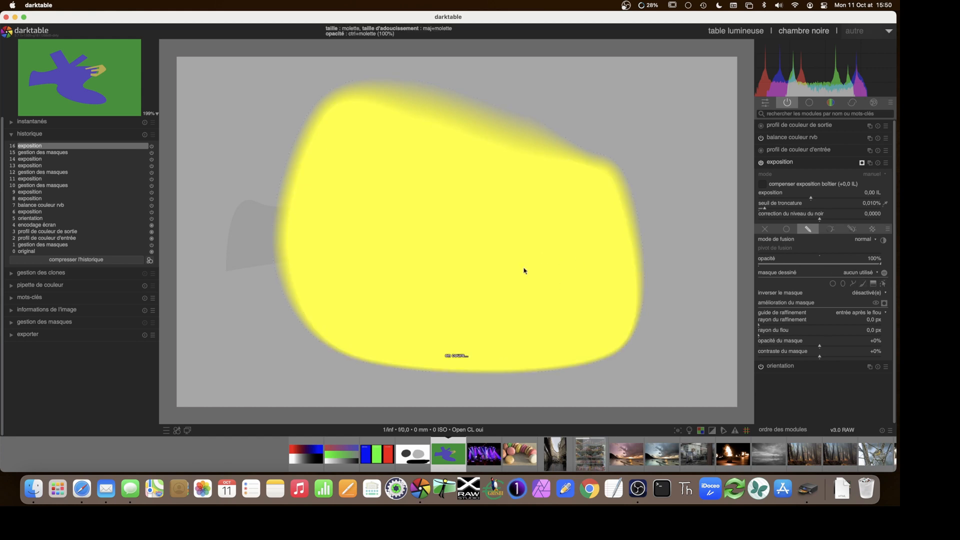
{"action": "left_click", "coordinate": [884, 302]}
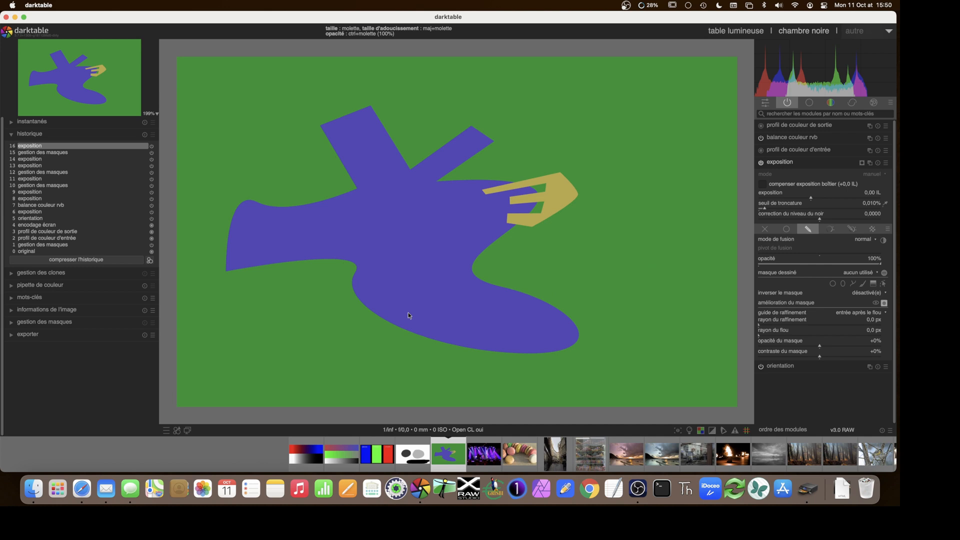
- Draw a closed path mask with smooth nodes around the purple figure's lower lobe in the exposure module
{"action": "left_click", "coordinate": [853, 284]}
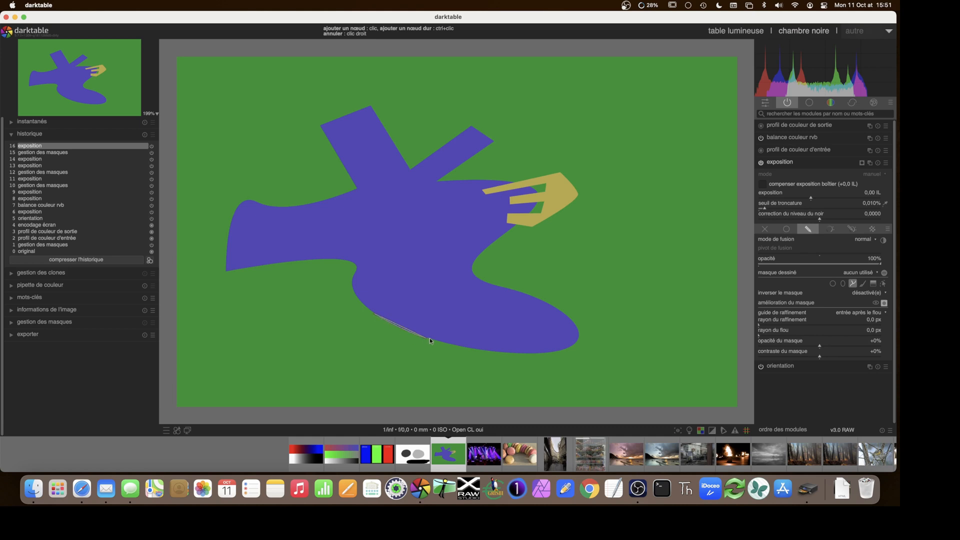
{"action": "left_click", "coordinate": [444, 343]}
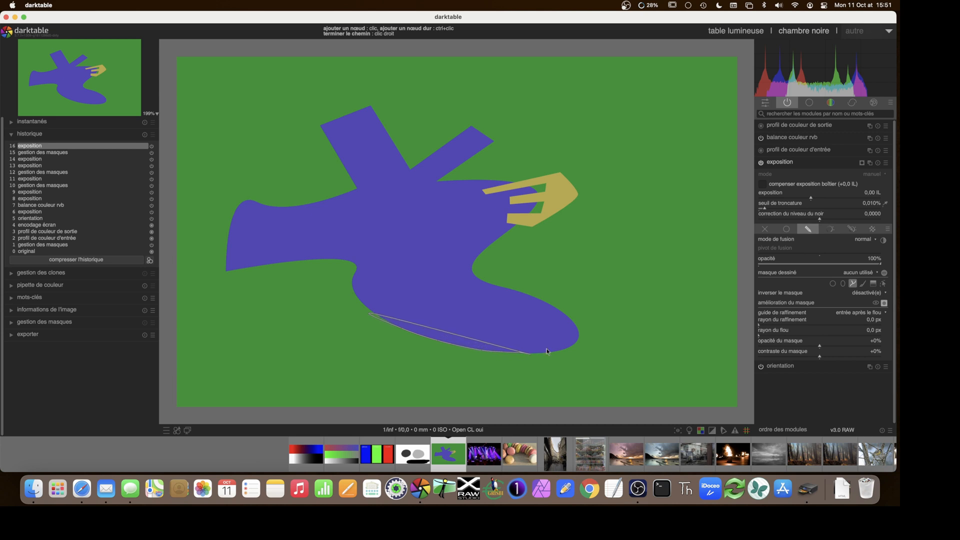
{"action": "left_click", "coordinate": [579, 340]}
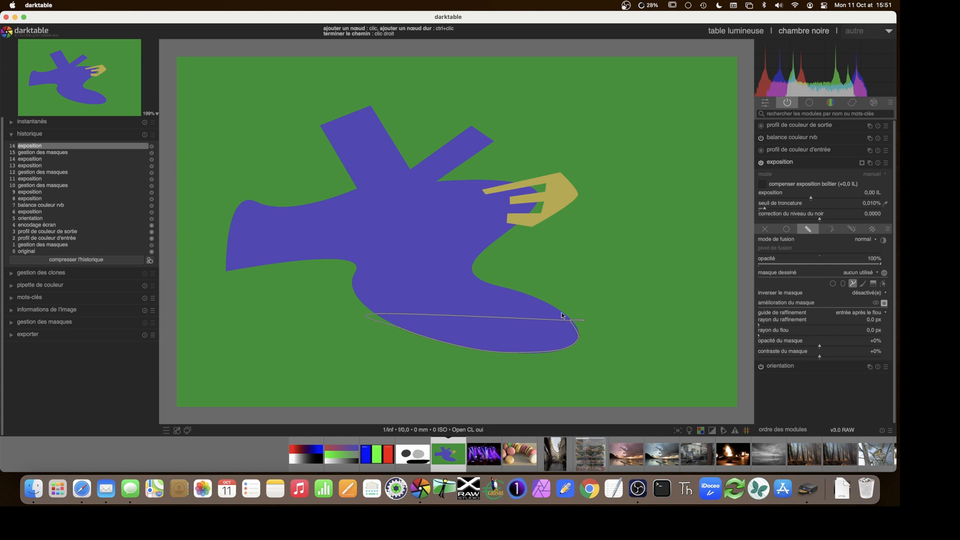
{"action": "left_click", "coordinate": [547, 303]}
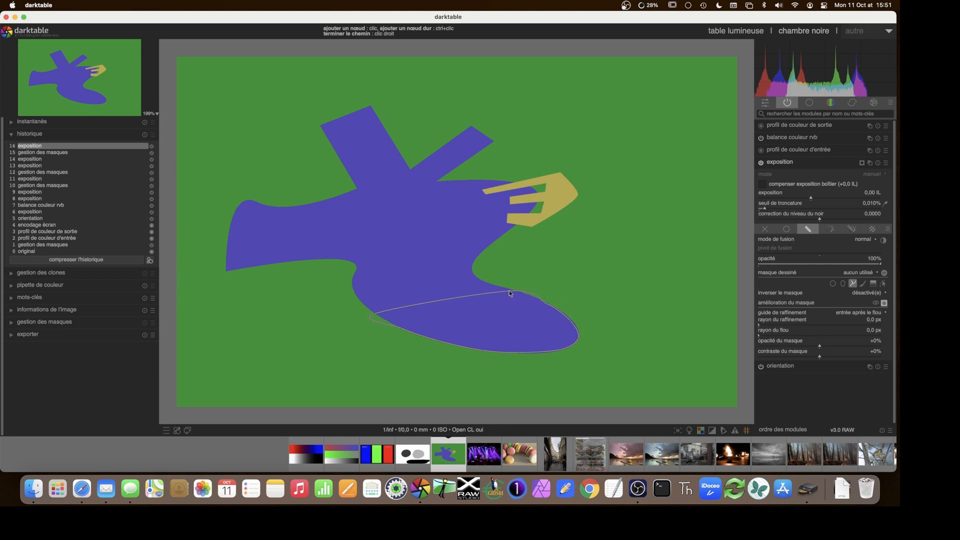
{"action": "left_click", "coordinate": [508, 289]}
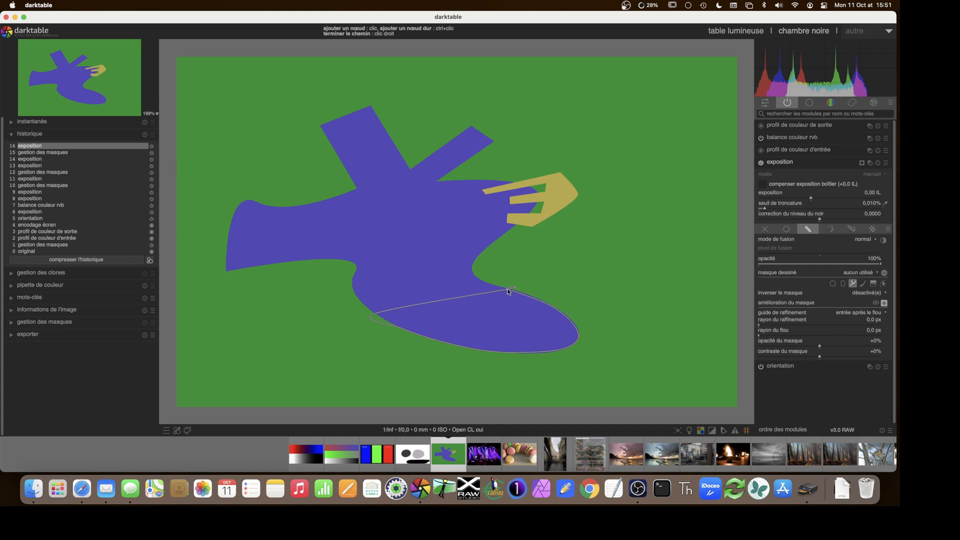
{"action": "left_click", "coordinate": [475, 279]}
{"action": "left_click", "coordinate": [434, 265]}
{"action": "right_click", "coordinate": [420, 266]}
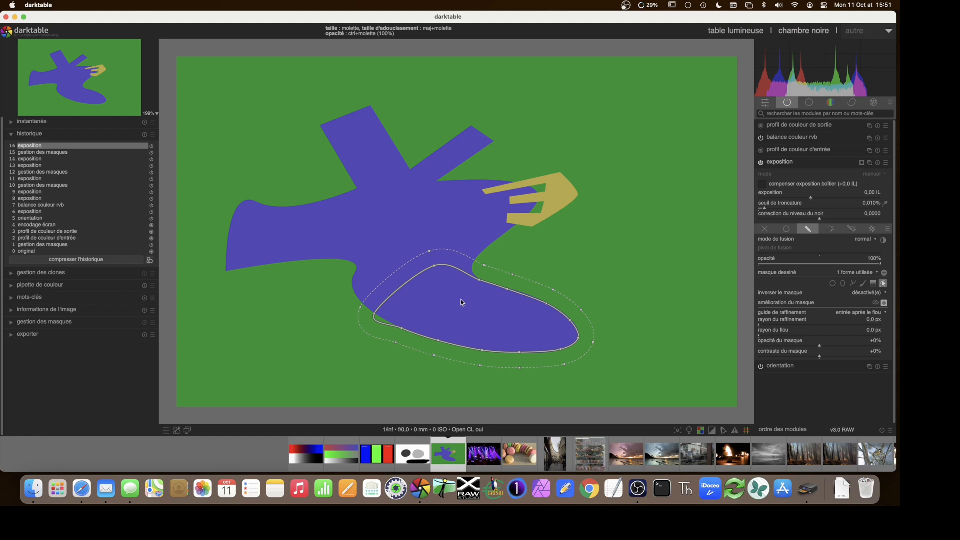
- Reshape the curve of the path's leftmost node around the lower lobe and remove the shape from the exposure mask
{"action": "left_click", "coordinate": [374, 314]}
{"action": "left_click_drag", "start_coordinate": [364, 308], "coordinate": [361, 336]}
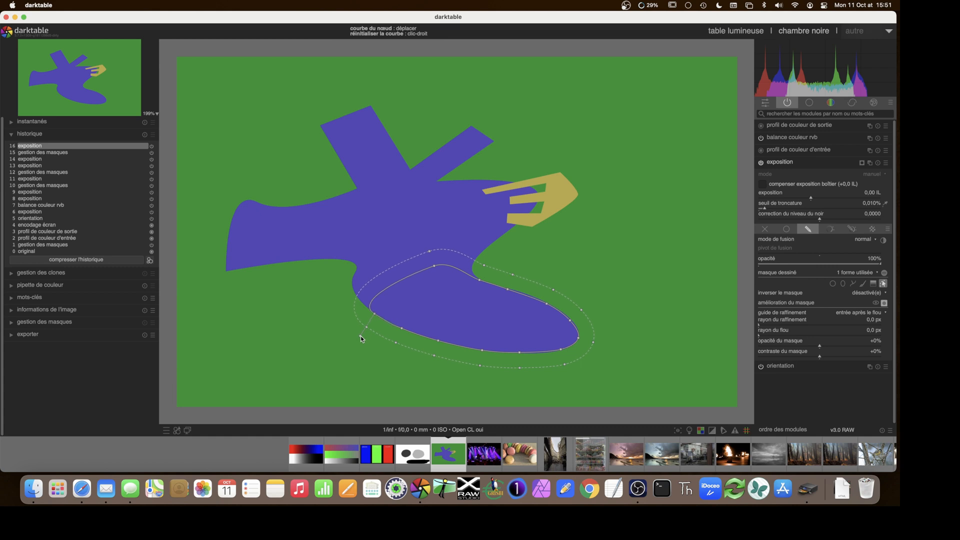
{"action": "left_click", "coordinate": [507, 289]}
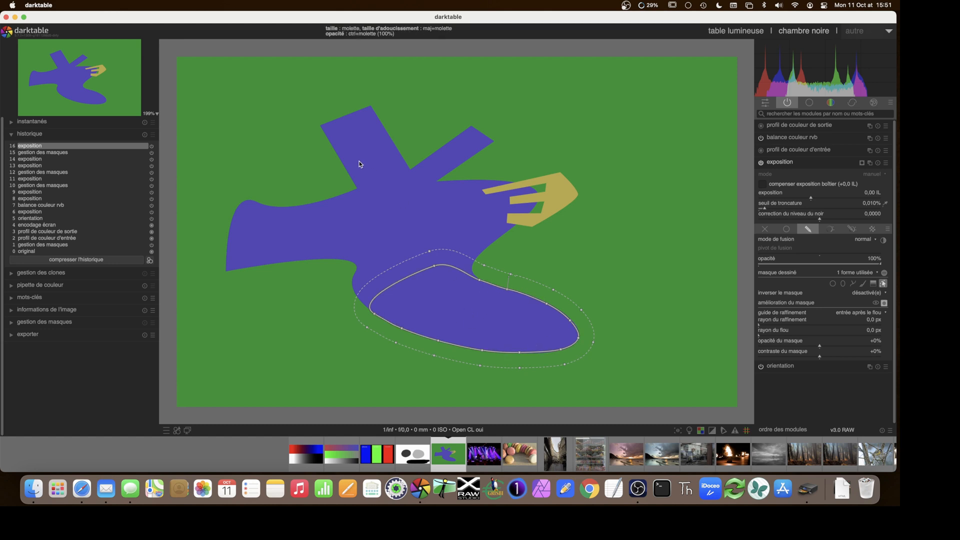
{"action": "right_click", "coordinate": [437, 308]}
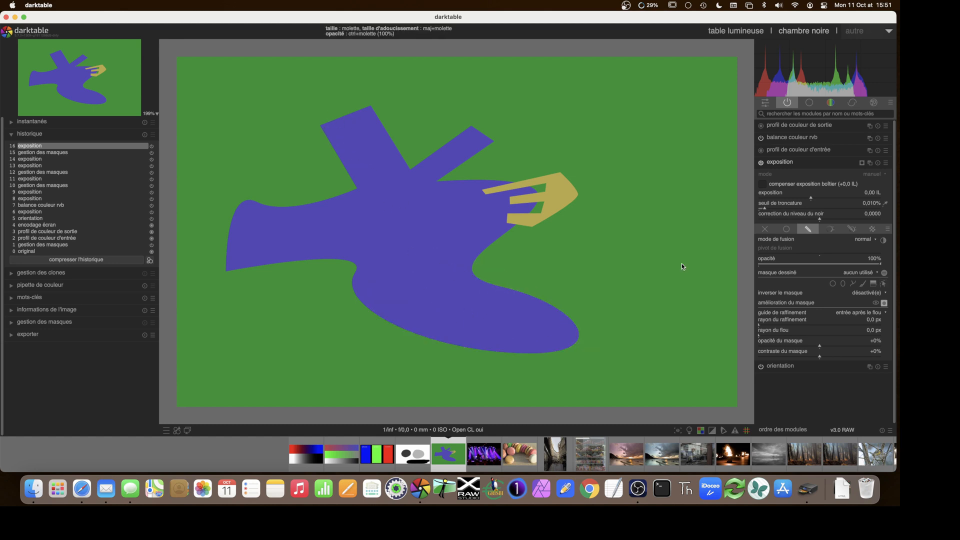
- Draw a closed exposure path mask with sharp corner nodes around the figure's two upper arms and smooth nodes across its body
{"action": "left_click", "coordinate": [852, 285]}
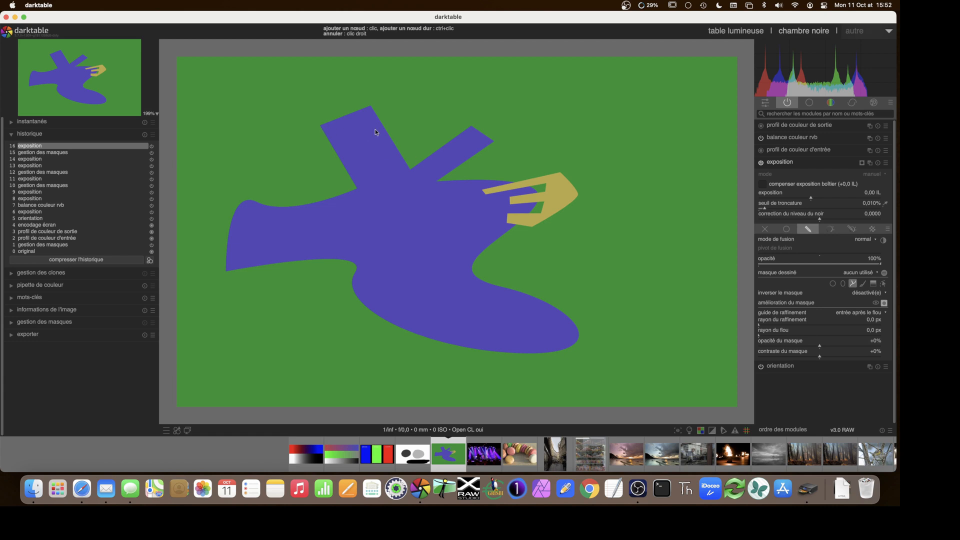
{"action": "left_click", "coordinate": [320, 127]}
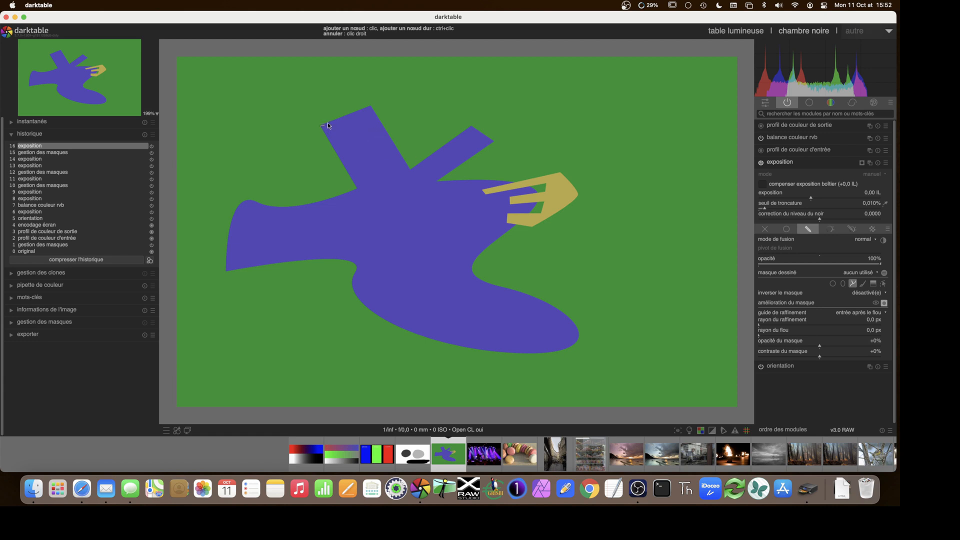
{"action": "left_click", "coordinate": [371, 106]}
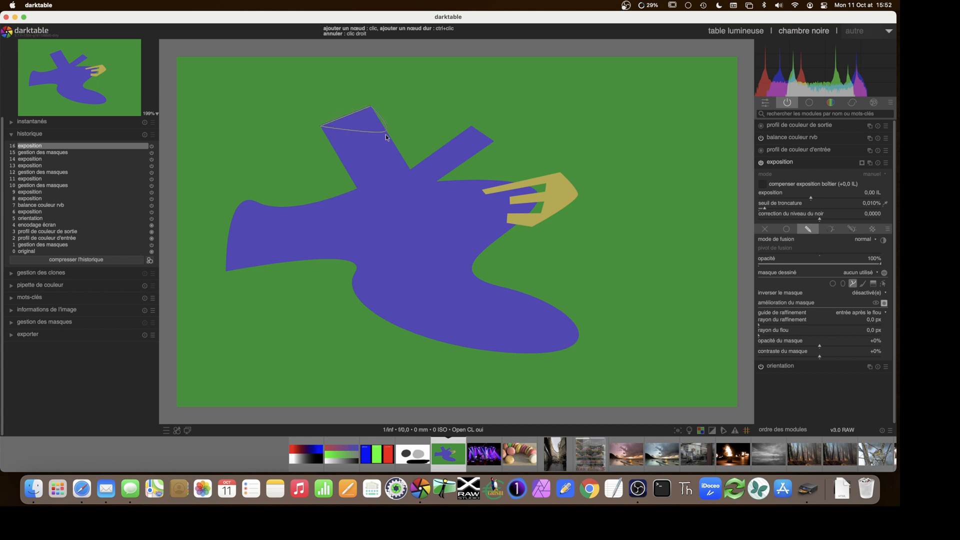
{"action": "left_click", "coordinate": [409, 170]}
{"action": "left_click", "coordinate": [470, 128]}
{"action": "left_click", "coordinate": [493, 142]}
{"action": "left_click", "coordinate": [438, 181]}
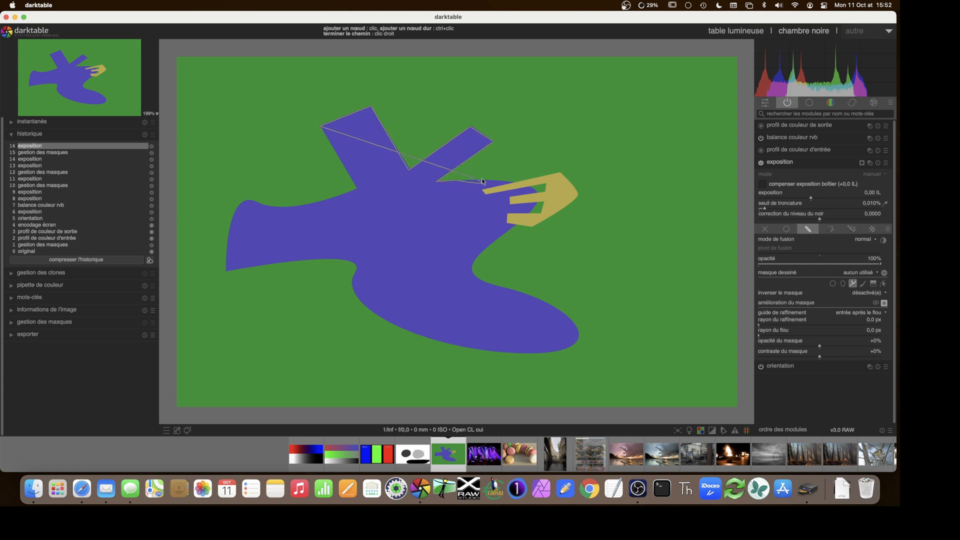
{"action": "left_click", "coordinate": [547, 204]}
{"action": "left_click", "coordinate": [392, 237]}
{"action": "left_click", "coordinate": [308, 188]}
{"action": "right_click", "coordinate": [309, 190]}
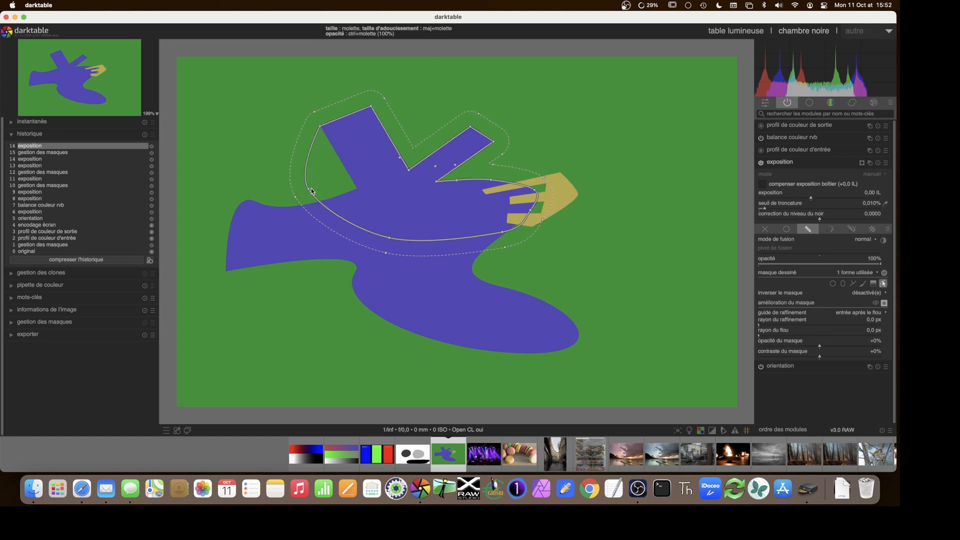
- Move the path's leftmost node to the base of the larger arm and toggle that arm's end nodes between smooth and sharp
{"action": "left_click", "coordinate": [309, 188]}
{"action": "left_click_drag", "start_coordinate": [315, 191], "coordinate": [357, 190]}
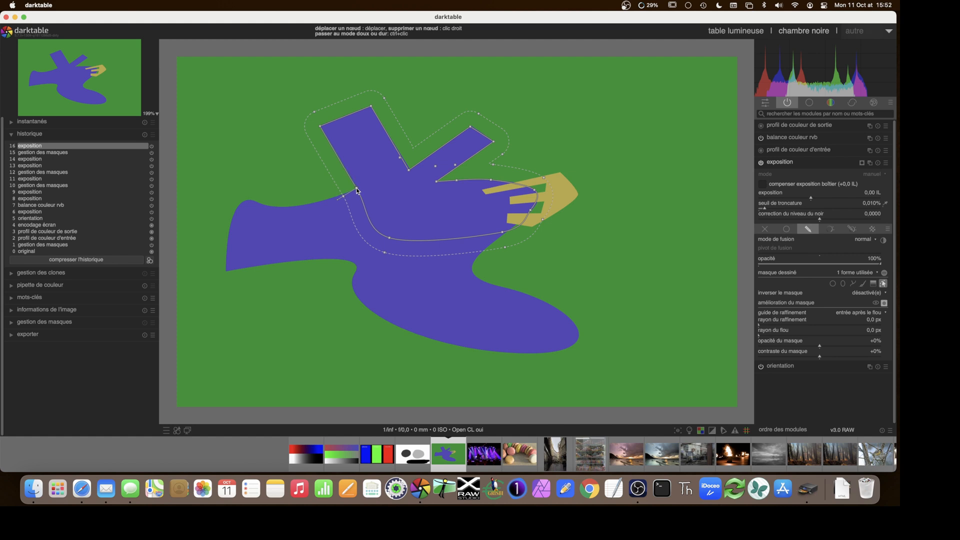
{"action": "left_click", "coordinate": [321, 127], "text": "ctrl"}
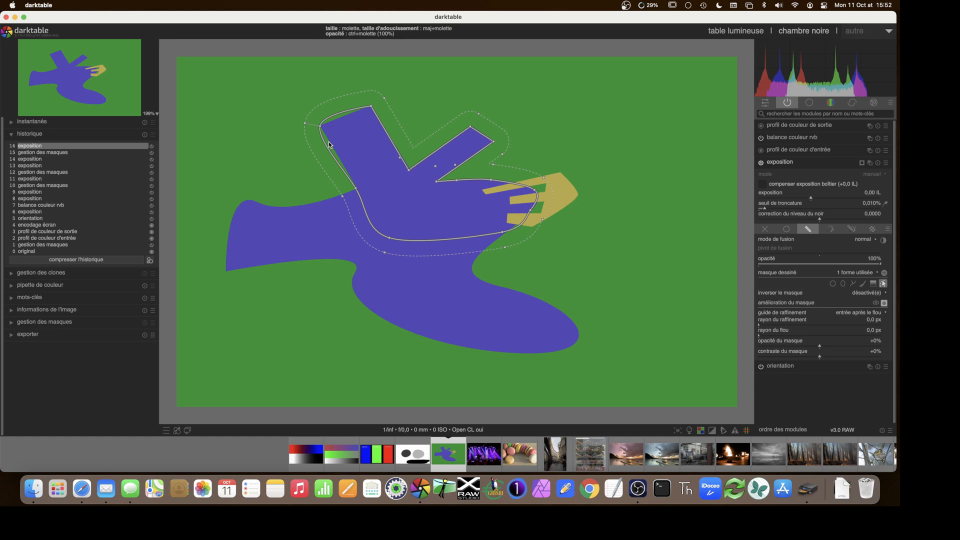
{"action": "left_click", "coordinate": [372, 108], "text": "ctrl"}
{"action": "left_click", "coordinate": [372, 108], "text": "ctrl"}
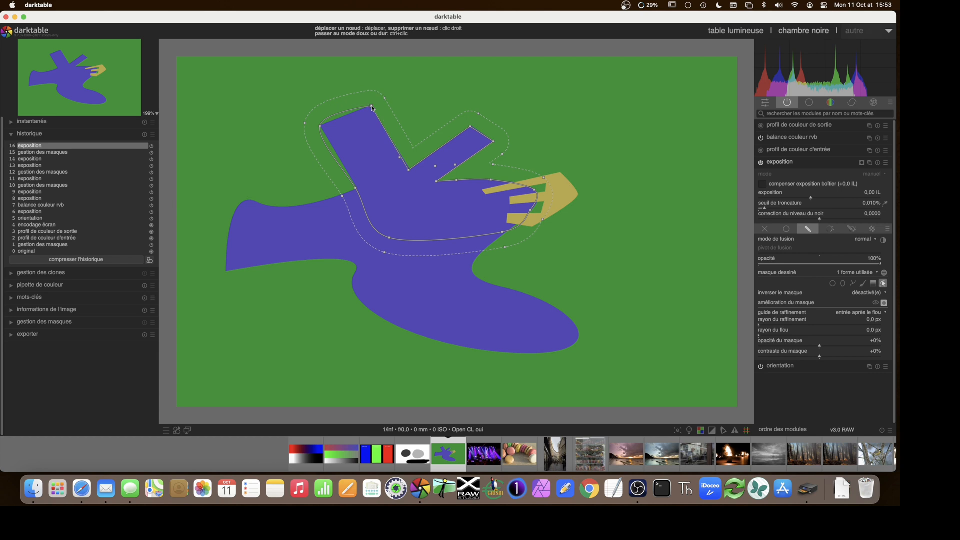
{"action": "left_click", "coordinate": [321, 128], "text": "ctrl"}
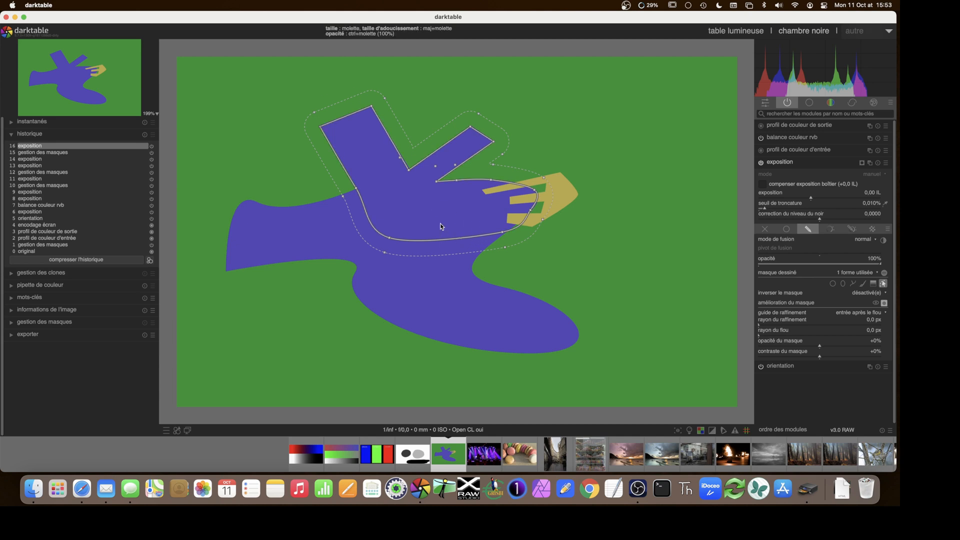
- Move the path's segments below the body and along the larger arm, and remove the shape from the exposure mask
{"action": "mouse_move", "coordinate": [502, 232]}
{"action": "left_mouse_down"}
{"action": "mouse_move", "coordinate": [502, 243]}
{"action": "mouse_move", "coordinate": [501, 231]}
{"action": "left_mouse_up"}
{"action": "mouse_move", "coordinate": [448, 242]}
{"action": "left_mouse_down"}
{"action": "mouse_move", "coordinate": [450, 292]}
{"action": "mouse_move", "coordinate": [444, 202]}
{"action": "mouse_move", "coordinate": [442, 256]}
{"action": "left_mouse_up"}
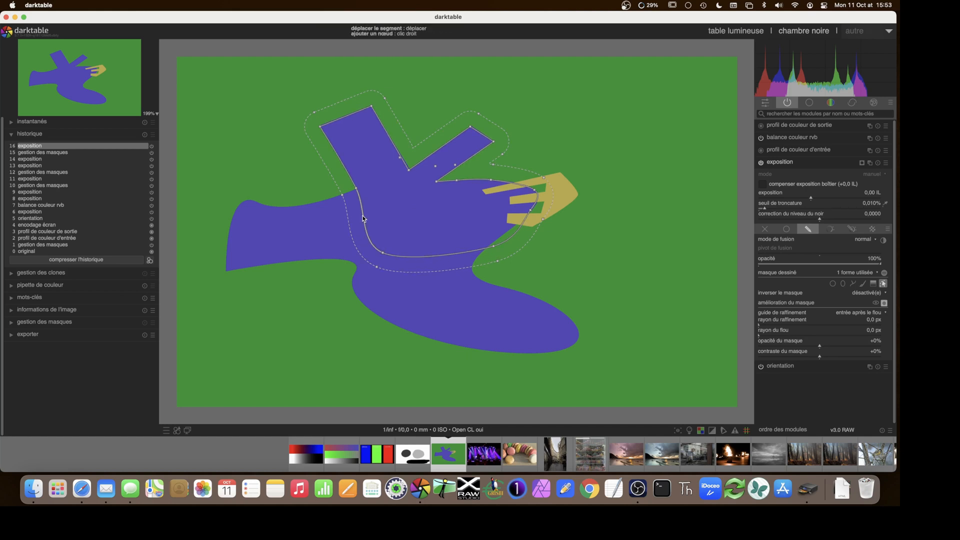
{"action": "mouse_move", "coordinate": [359, 220]}
{"action": "left_mouse_down"}
{"action": "mouse_move", "coordinate": [321, 227]}
{"action": "mouse_move", "coordinate": [371, 214]}
{"action": "left_mouse_up"}
{"action": "left_click_drag", "start_coordinate": [344, 119], "coordinate": [343, 120]}
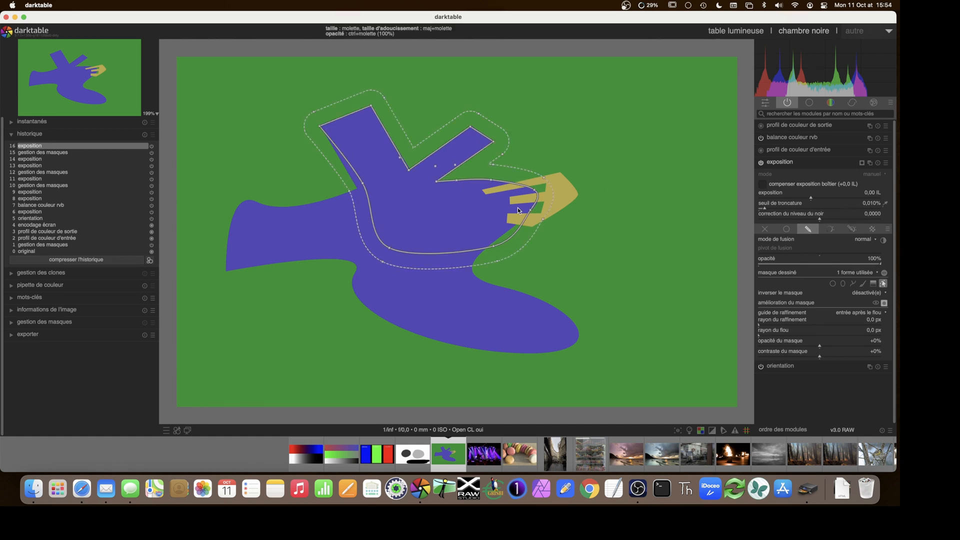
{"action": "right_click", "coordinate": [478, 205]}
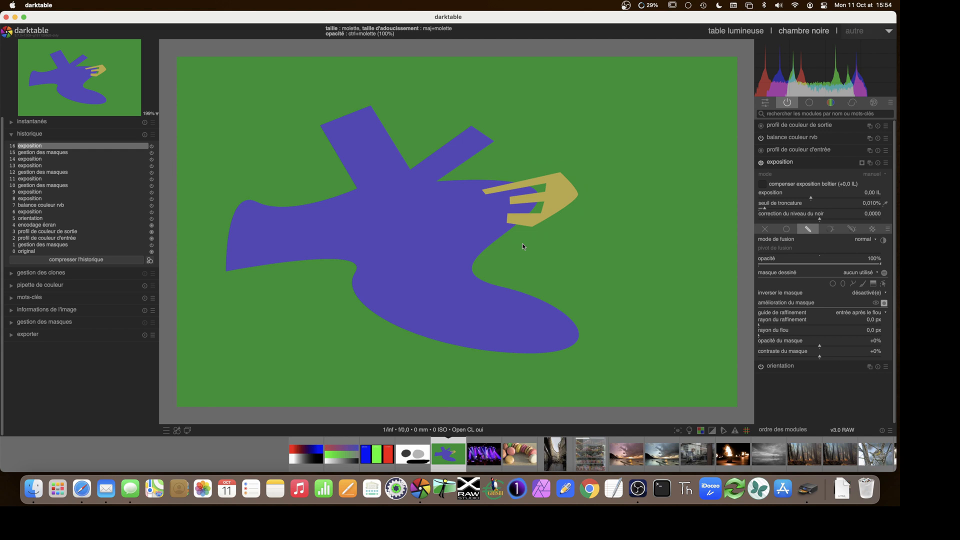
- Open the balance couleur rvb module and turn on its drawn mask
{"action": "left_click", "coordinate": [830, 103]}
{"action": "left_click", "coordinate": [795, 162]}
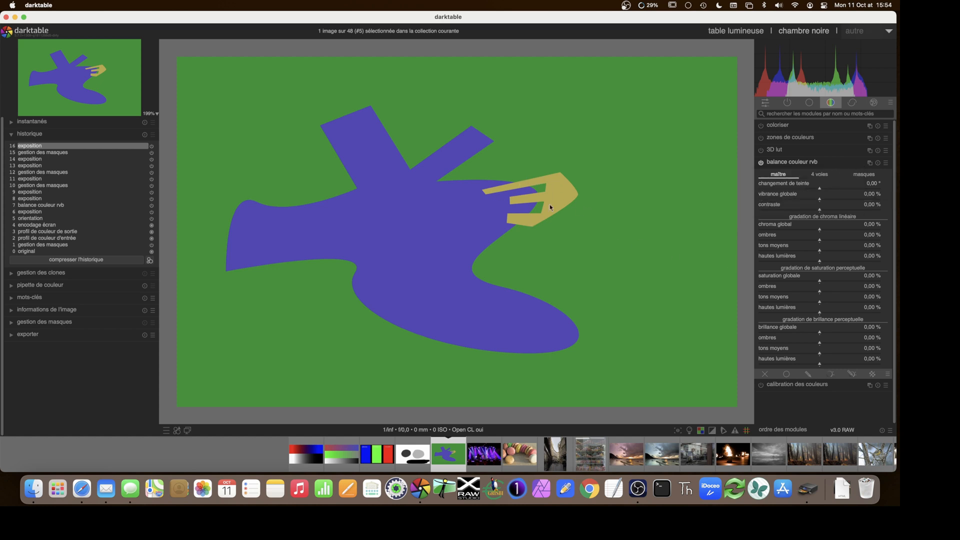
{"action": "left_click", "coordinate": [810, 375]}
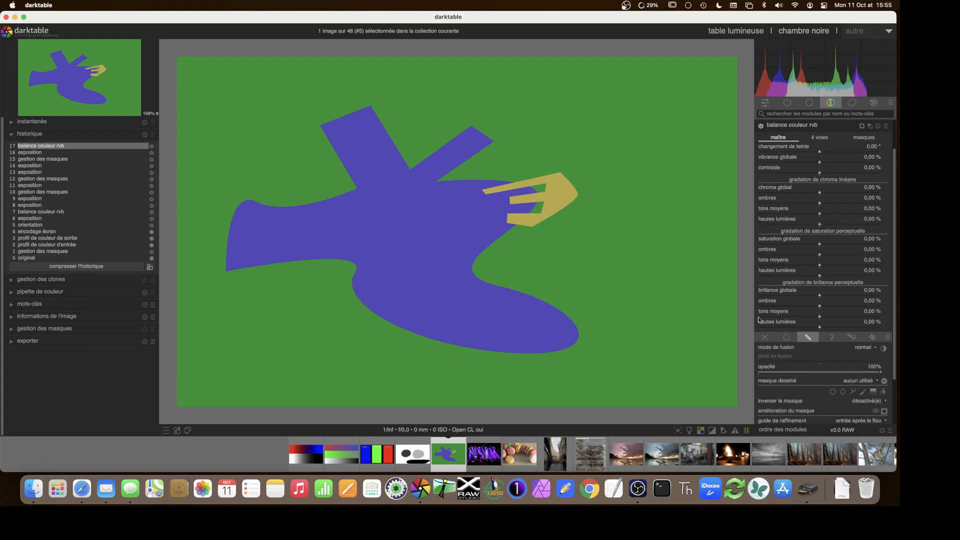
{"action": "scroll", "coordinate": [806, 362], "scroll_direction": "down", "scroll_amount": 3}
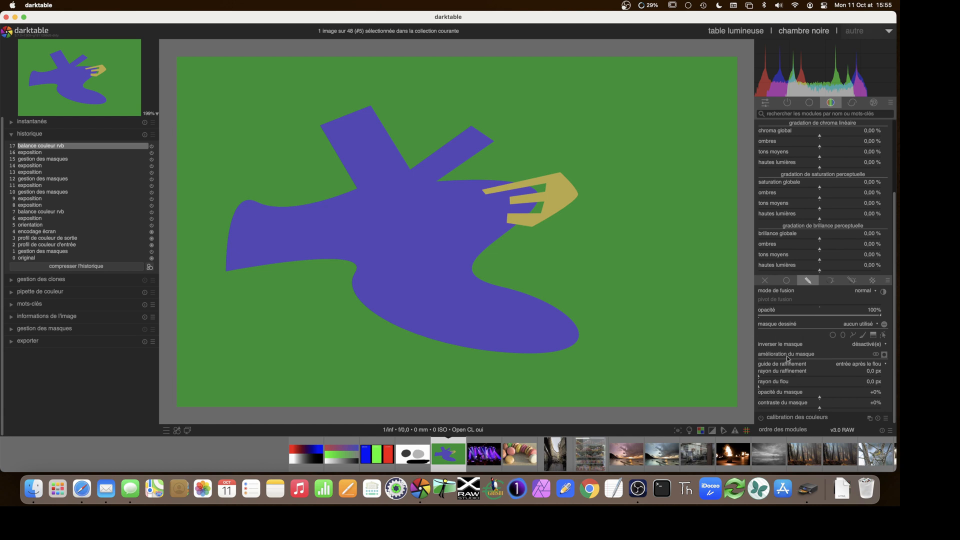
- Draw a closed path mask loosely around the yellow hand and reduce its feathering to 18,25%
{"action": "left_click", "coordinate": [851, 336]}
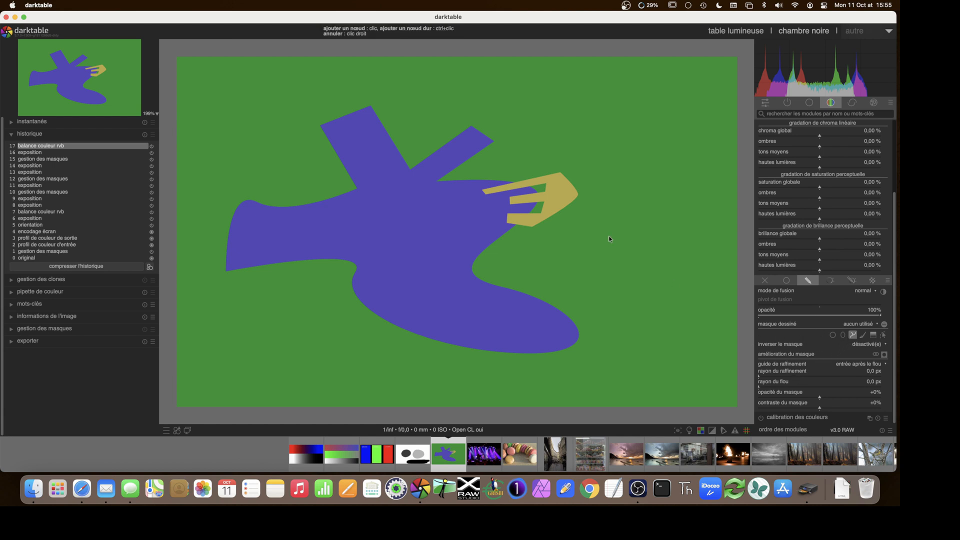
{"action": "left_click", "coordinate": [570, 177]}
{"action": "left_click", "coordinate": [482, 191]}
{"action": "left_click", "coordinate": [508, 194]}
{"action": "left_click", "coordinate": [505, 222]}
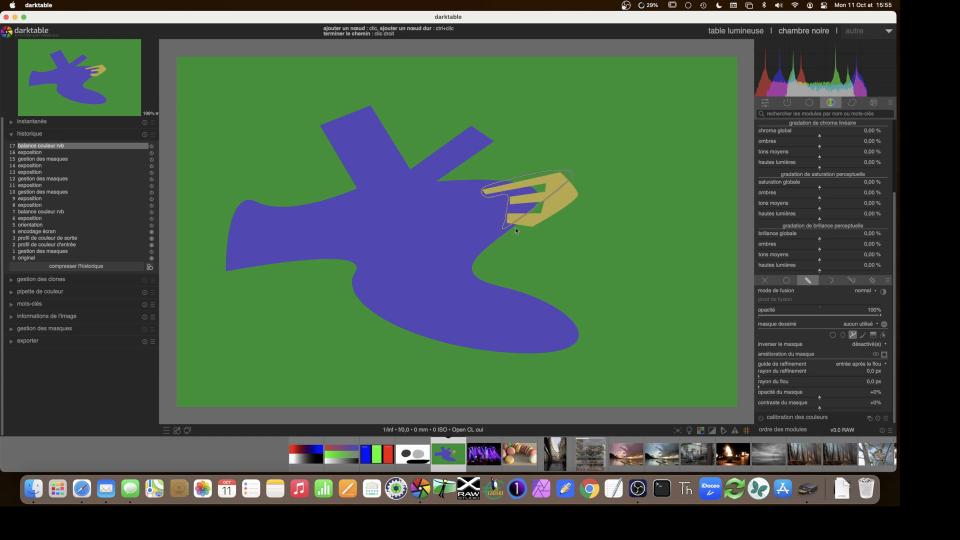
{"action": "right_click", "coordinate": [579, 190]}
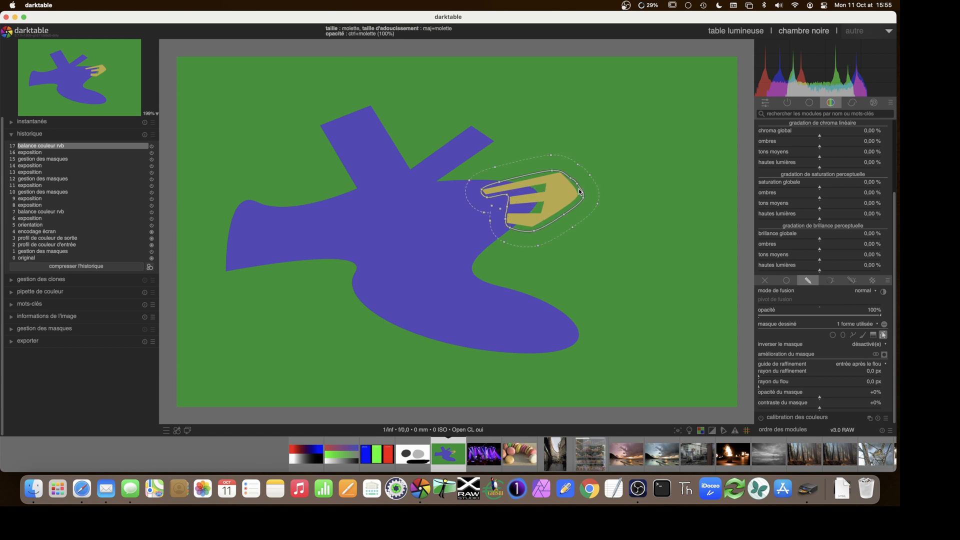
{"action": "scroll", "coordinate": [550, 196], "scroll_direction": "down", "scroll_amount": 5}
{"action": "scroll", "coordinate": [549, 197], "scroll_direction": "down", "scroll_amount": 3}
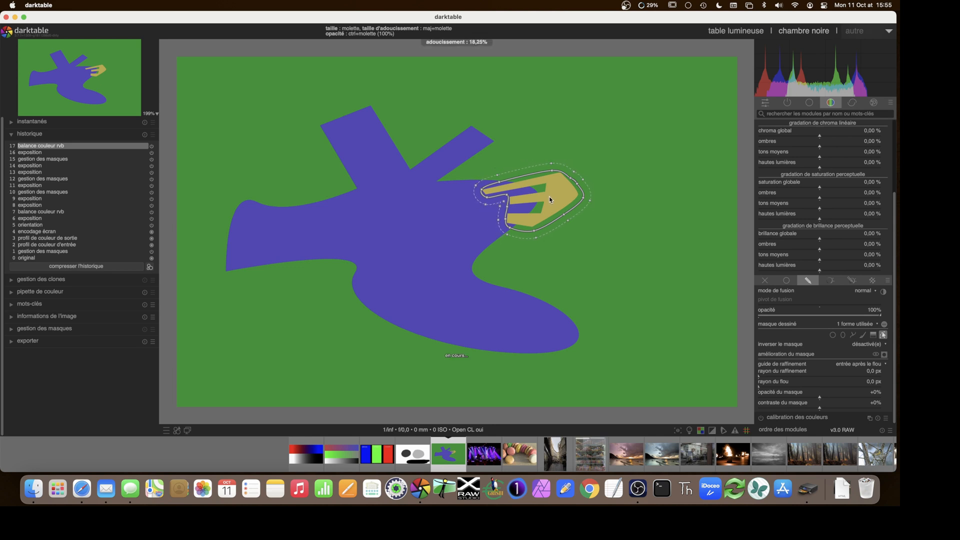
- Check the hand's mask with the overlay, hide it, and set changement de teinte to -99,71°
{"action": "left_click", "coordinate": [884, 355]}
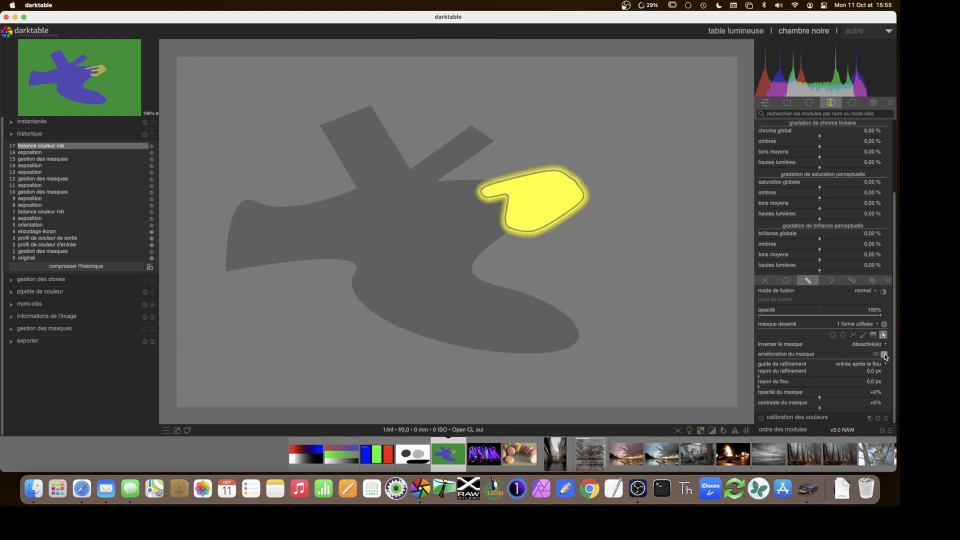
{"action": "left_click", "coordinate": [884, 355]}
{"action": "scroll", "coordinate": [804, 176], "scroll_direction": "up", "scroll_amount": 3}
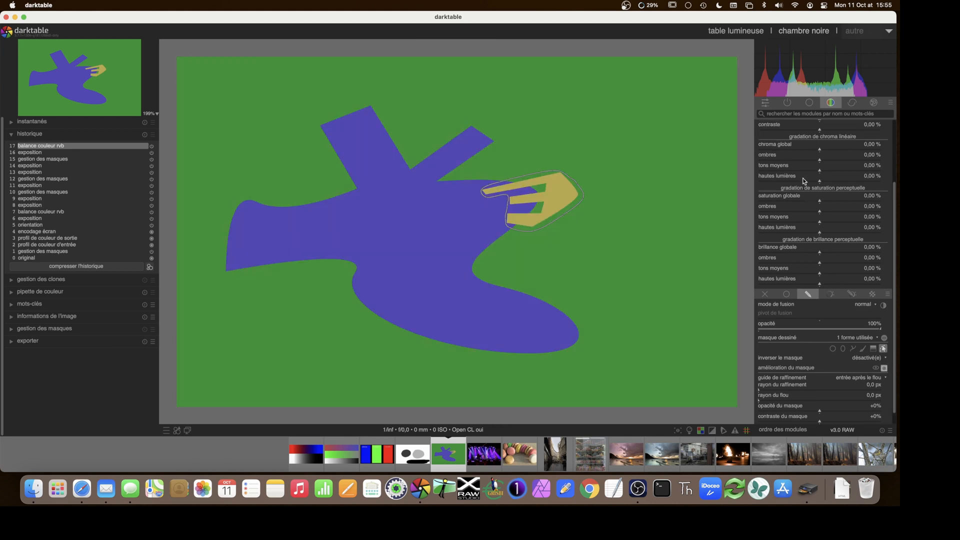
{"action": "left_click", "coordinate": [785, 141]}
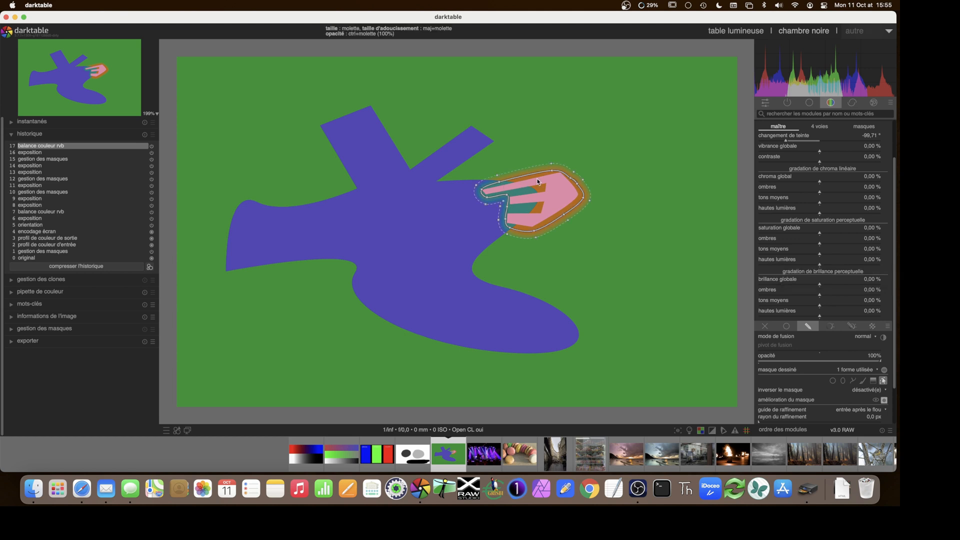
- Set rayon du raffinement to 89,3 px while displaying the hand's mask overlay, and hide the overlay
{"action": "left_click", "coordinate": [884, 400]}
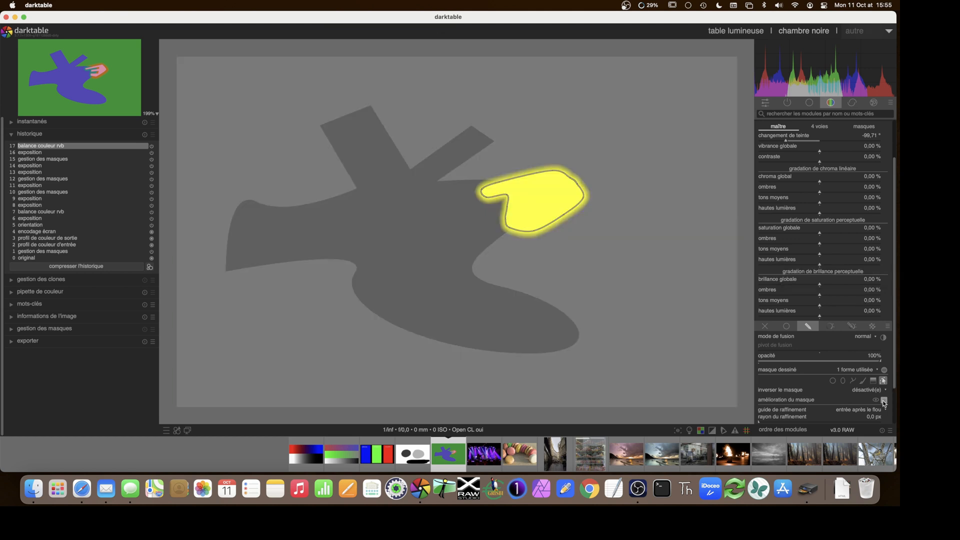
{"action": "scroll", "coordinate": [827, 358], "scroll_direction": "down", "scroll_amount": 3}
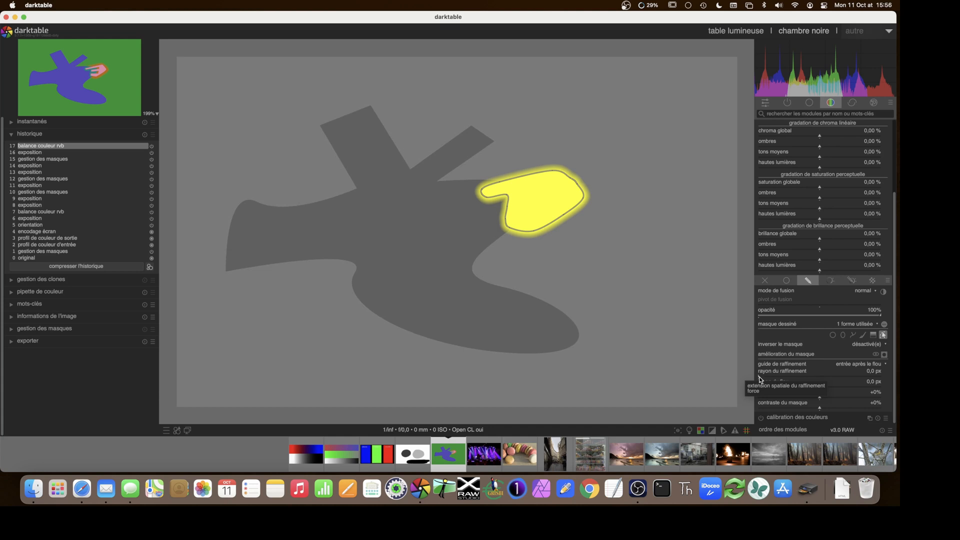
{"action": "left_click_drag", "start_coordinate": [759, 376], "coordinate": [802, 374]}
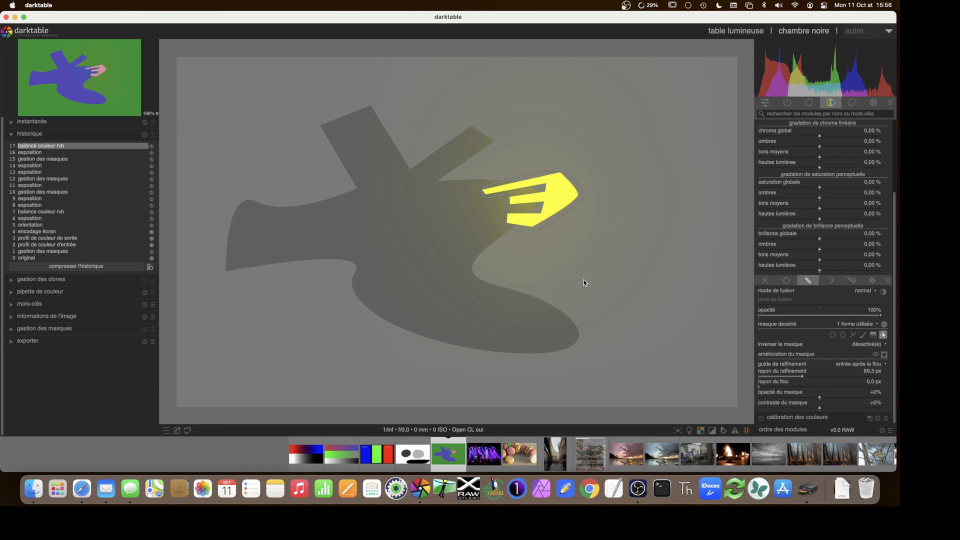
{"action": "left_click", "coordinate": [884, 355]}
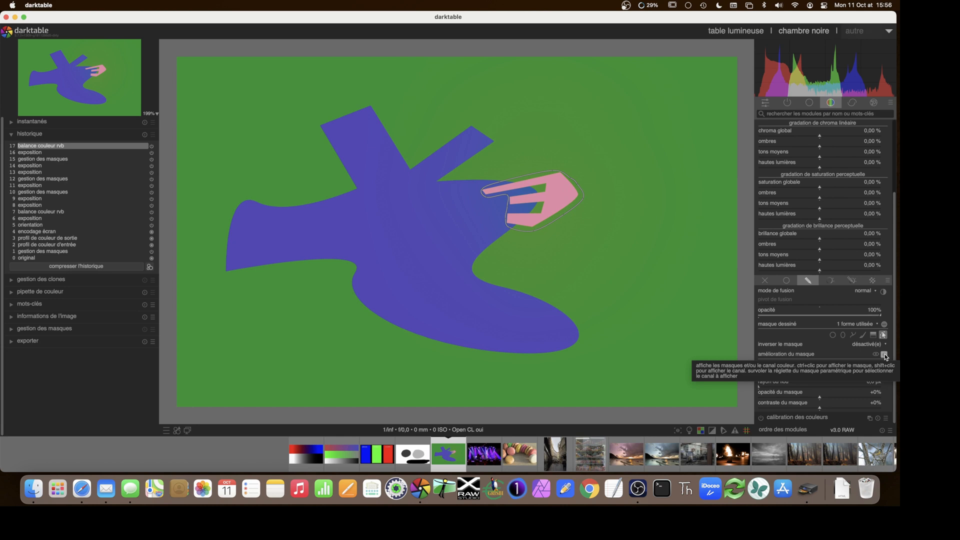
- Display the hand's mask overlay, shrink its path mask to a taille of about 15%, and hide the path outline
{"action": "left_click", "coordinate": [884, 355]}
{"action": "left_click", "coordinate": [884, 354]}
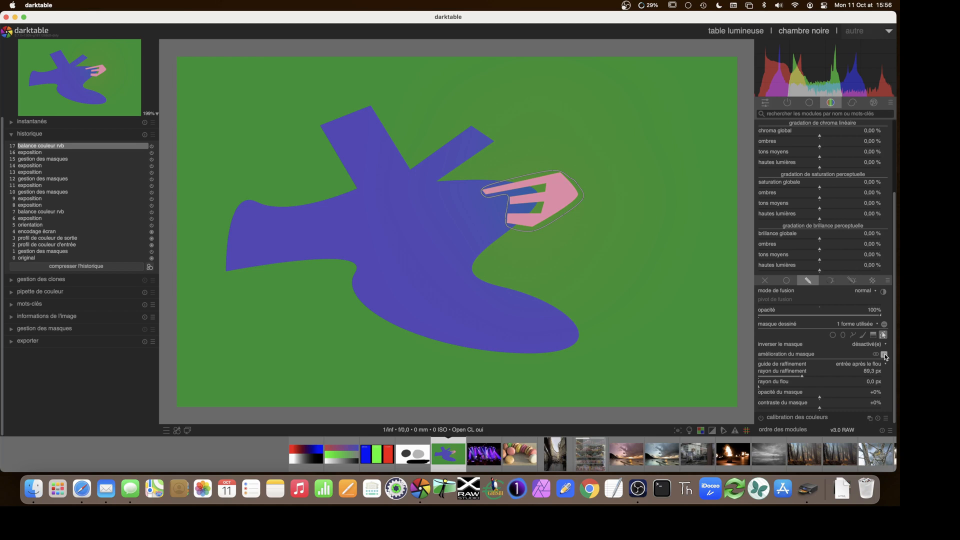
{"action": "left_click", "coordinate": [884, 355]}
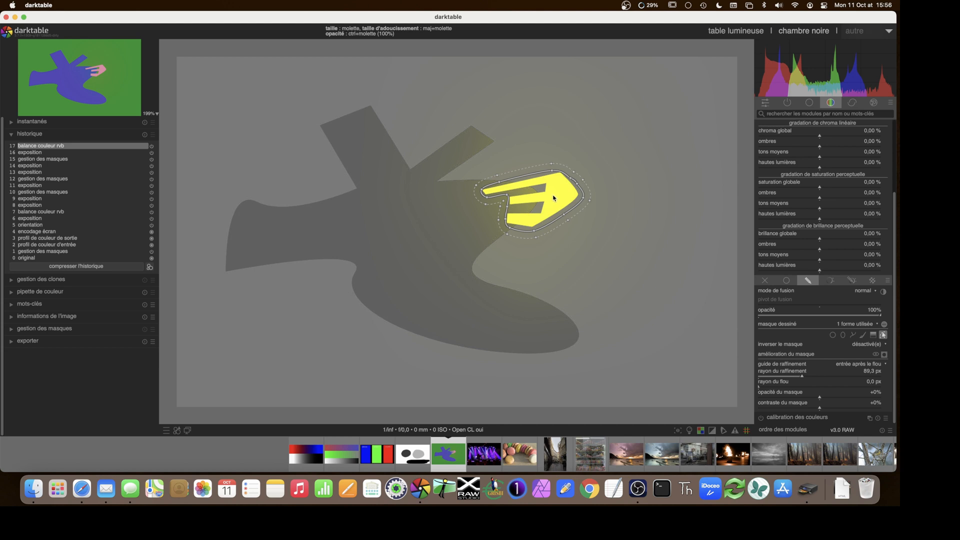
{"action": "scroll", "coordinate": [550, 197], "scroll_direction": "down", "scroll_amount": 3}
{"action": "scroll", "coordinate": [550, 196], "scroll_direction": "down", "scroll_amount": 3}
{"action": "scroll", "coordinate": [550, 196], "scroll_direction": "down", "scroll_amount": 1}
{"action": "scroll", "coordinate": [550, 196], "scroll_direction": "down", "scroll_amount": 1}
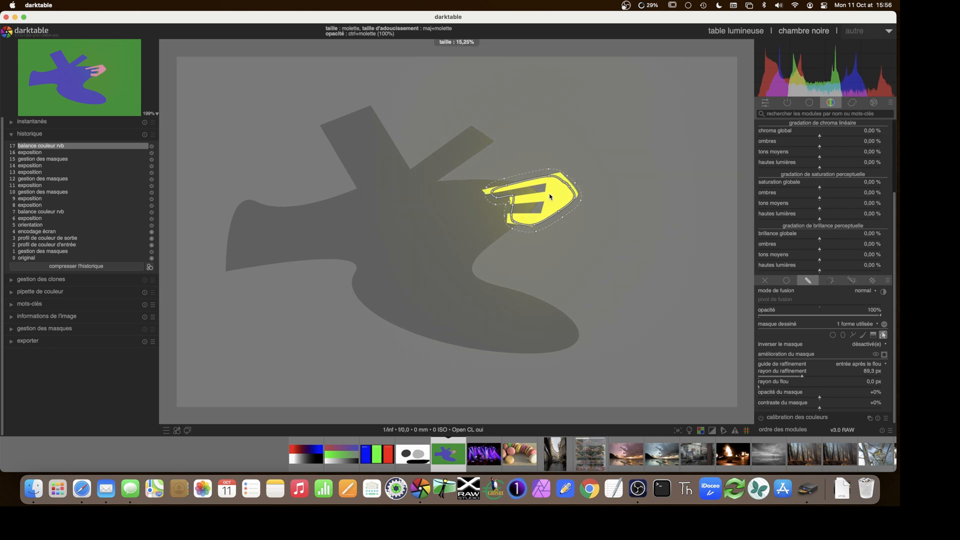
{"action": "scroll", "coordinate": [550, 197], "scroll_direction": "down", "scroll_amount": 1}
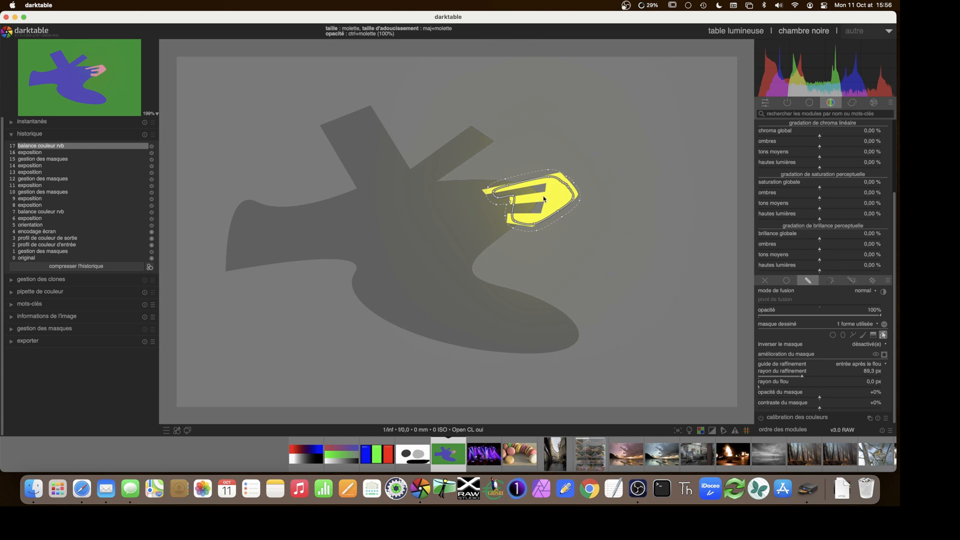
{"action": "scroll", "coordinate": [544, 199], "scroll_direction": "up", "scroll_amount": 2}
{"action": "scroll", "coordinate": [545, 198], "scroll_direction": "up", "scroll_amount": 2}
{"action": "scroll", "coordinate": [544, 199], "scroll_direction": "down", "scroll_amount": 2}
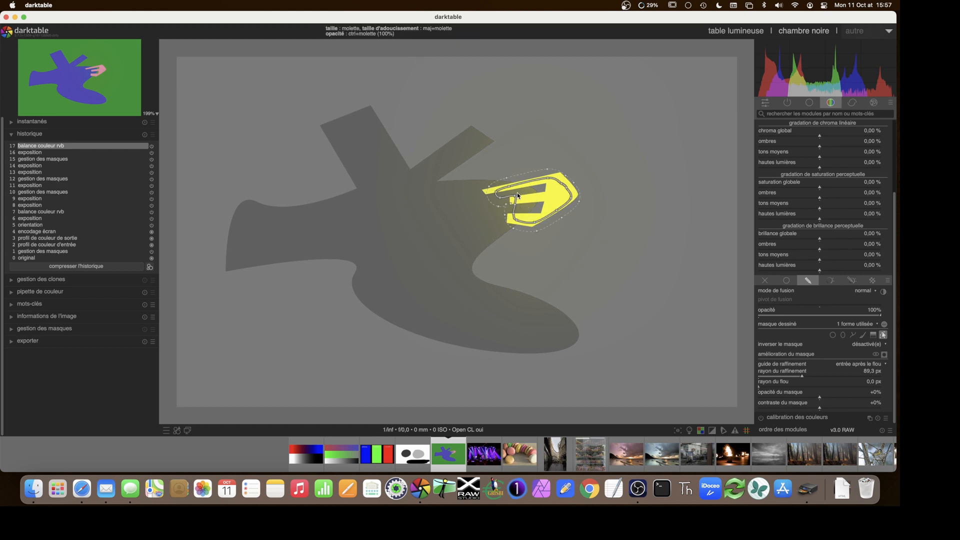
{"action": "left_click", "coordinate": [881, 335]}
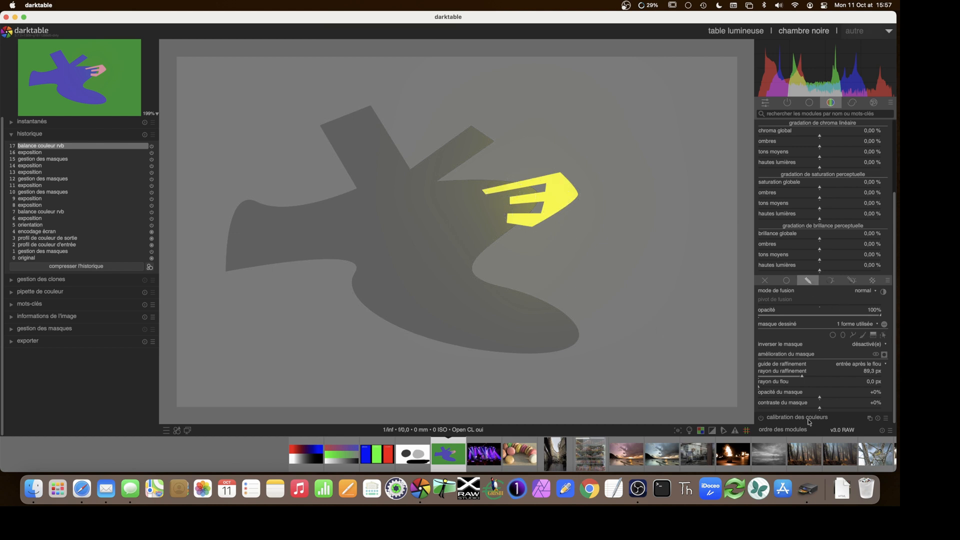
- Set the hand mask's rayon du raffinement to 91,1 px and its rayon du flou to 13,9 px
{"action": "mouse_move", "coordinate": [803, 375]}
{"action": "left_mouse_down"}
{"action": "mouse_move", "coordinate": [861, 379]}
{"action": "mouse_move", "coordinate": [790, 379]}
{"action": "mouse_move", "coordinate": [803, 378]}
{"action": "left_mouse_up"}
{"action": "left_click", "coordinate": [777, 389]}
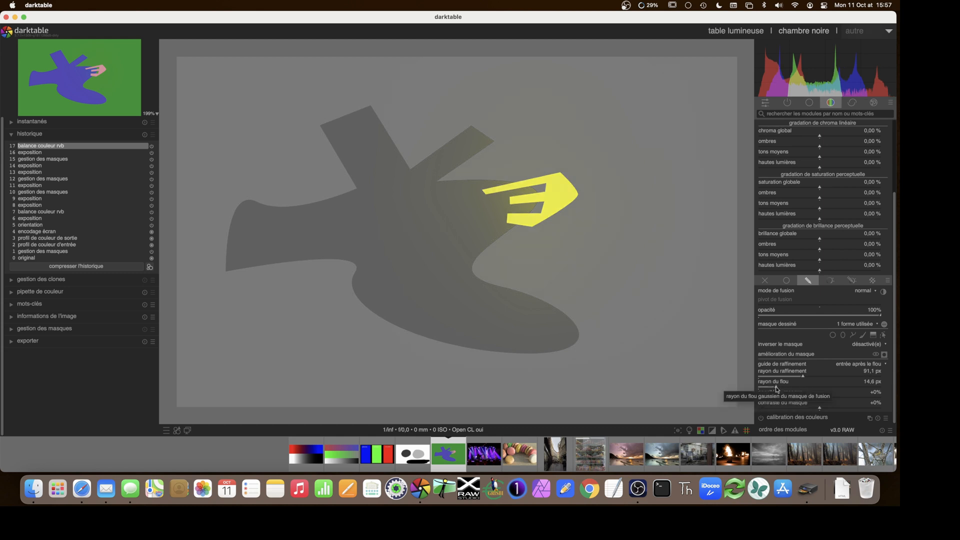
{"action": "left_click", "coordinate": [775, 387]}
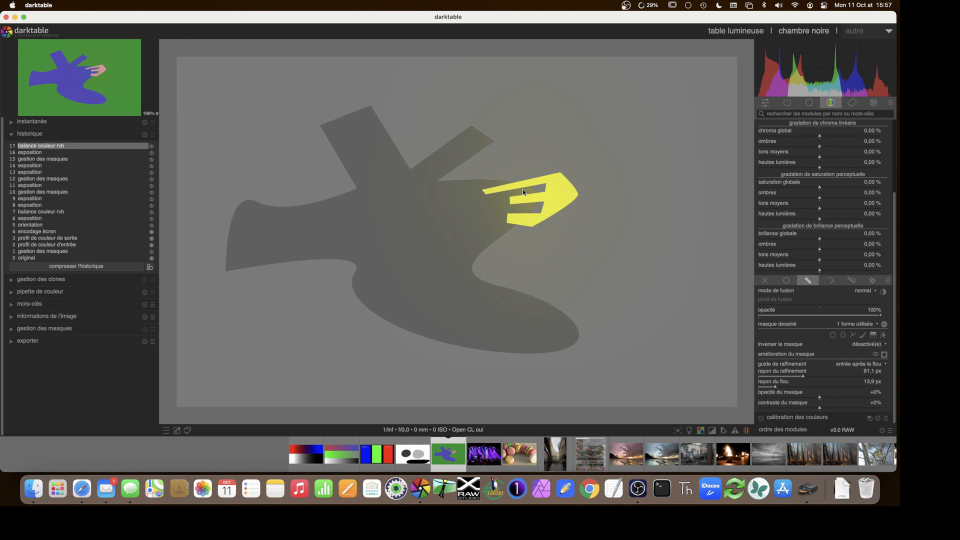
- Compare the guide de raffinement options sortie après le flou and sortie avant le flou, and restore entrée après le flou
{"action": "left_click", "coordinate": [862, 366]}
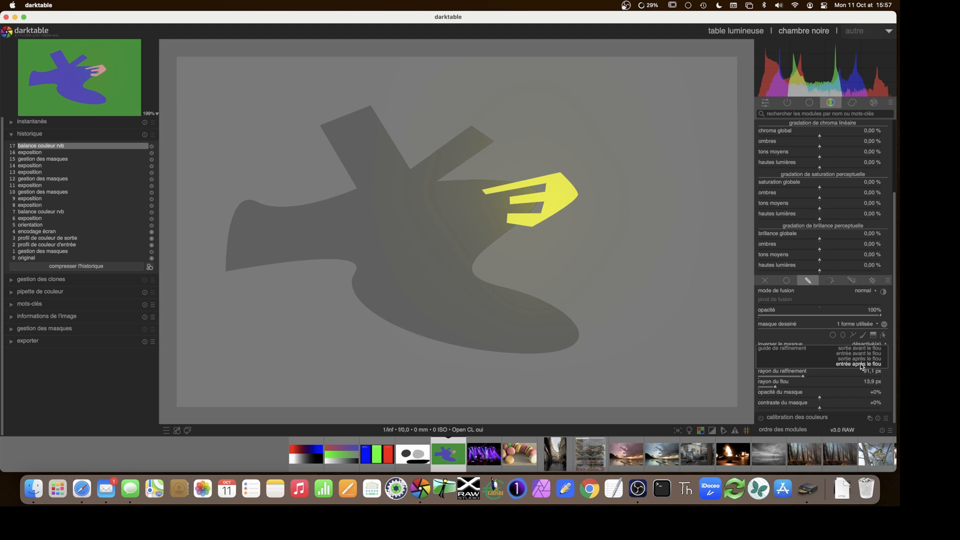
{"action": "left_click", "coordinate": [862, 366]}
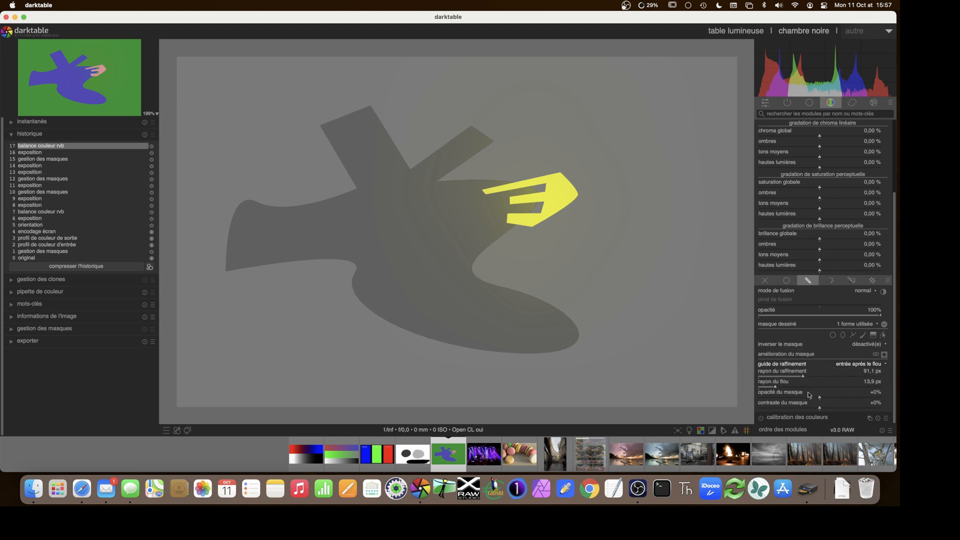
{"action": "left_click", "coordinate": [859, 366]}
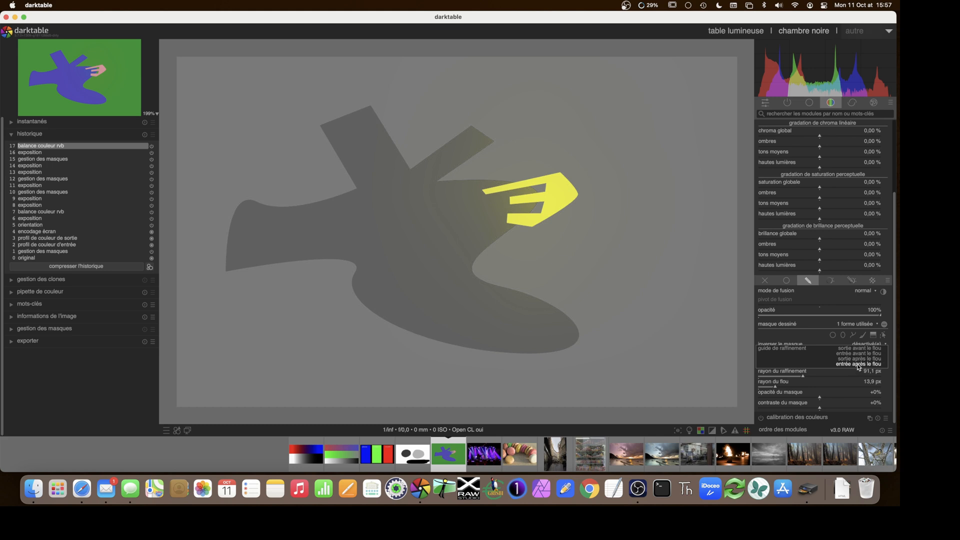
{"action": "left_click", "coordinate": [857, 366]}
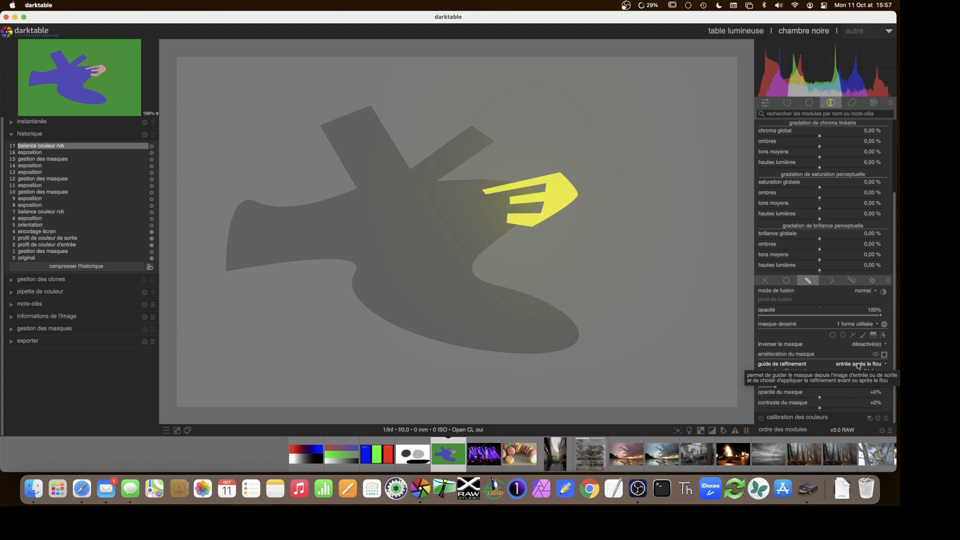
{"action": "left_click", "coordinate": [857, 367]}
{"action": "left_click", "coordinate": [861, 360]}
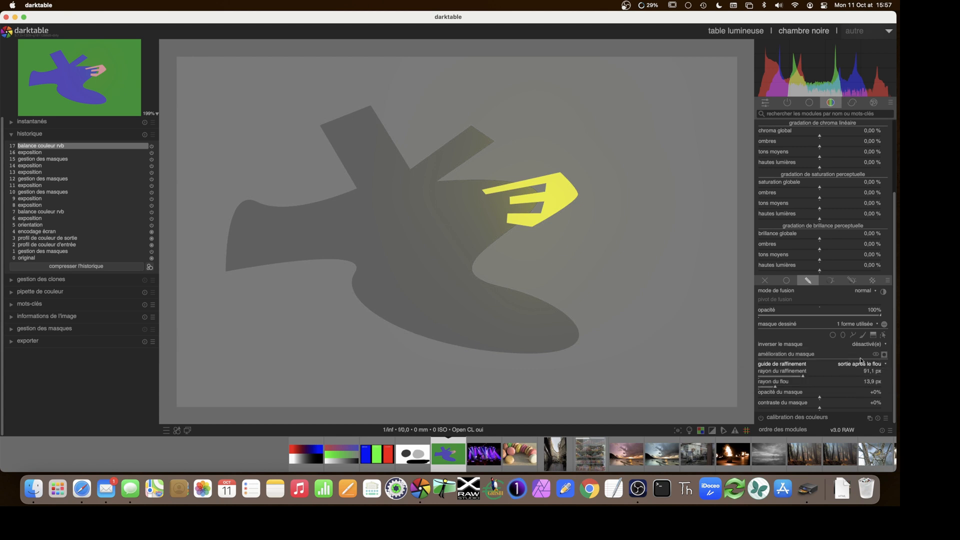
{"action": "left_click", "coordinate": [860, 359]}
{"action": "left_click", "coordinate": [860, 359]}
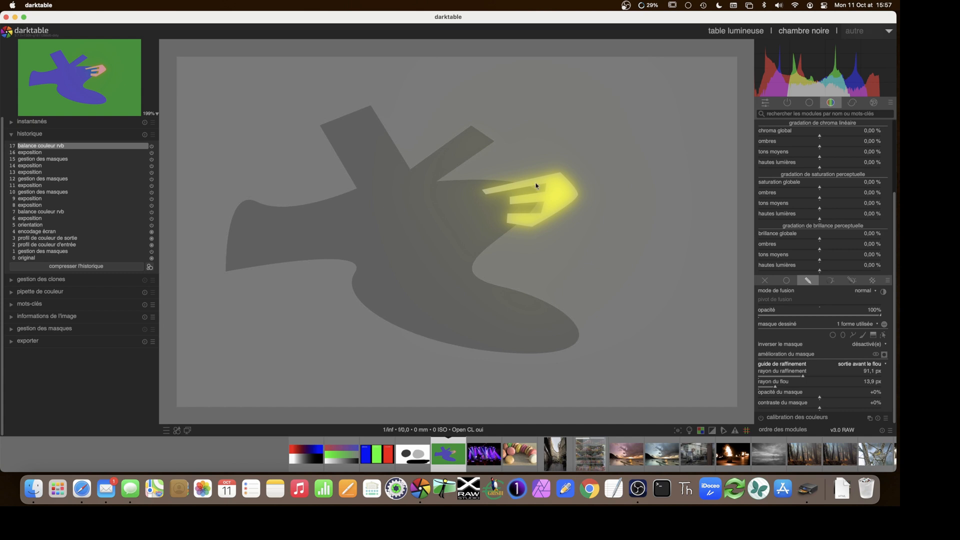
{"action": "left_click", "coordinate": [856, 365]}
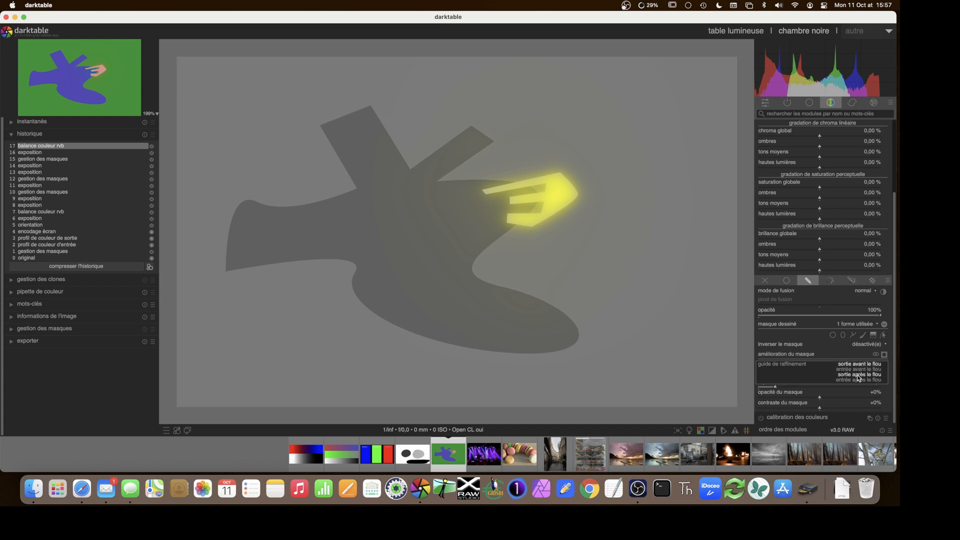
{"action": "left_click", "coordinate": [858, 379]}
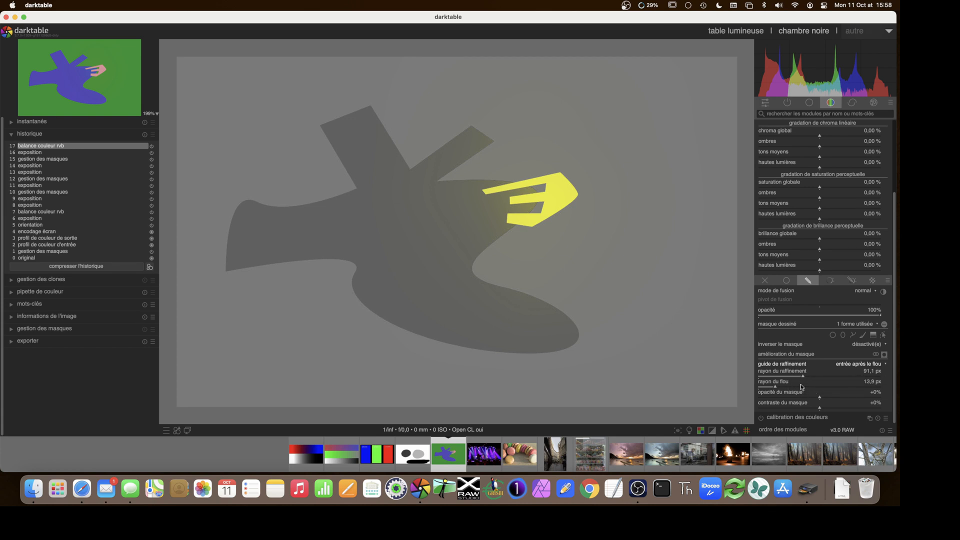
{"action": "left_click", "coordinate": [864, 365]}
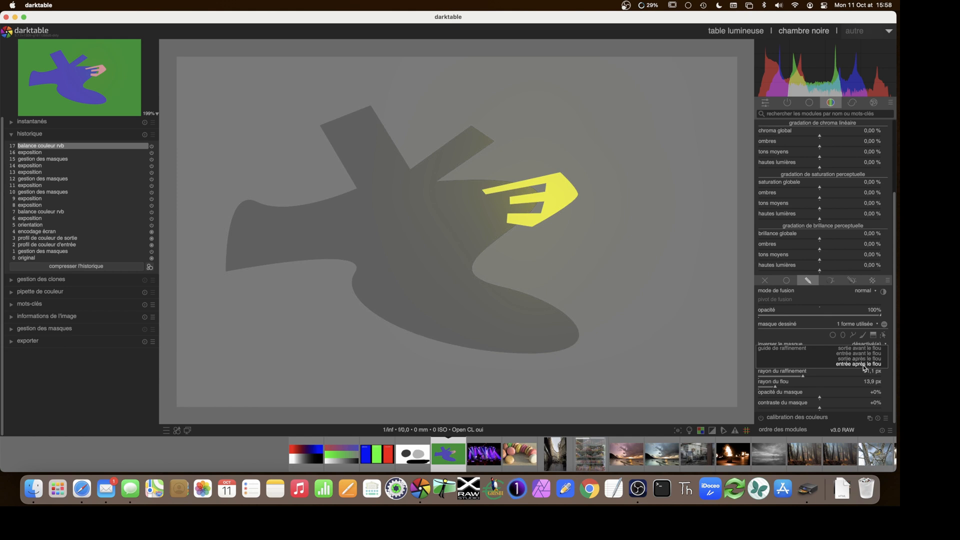
{"action": "left_click", "coordinate": [863, 359]}
{"action": "left_click", "coordinate": [864, 364]}
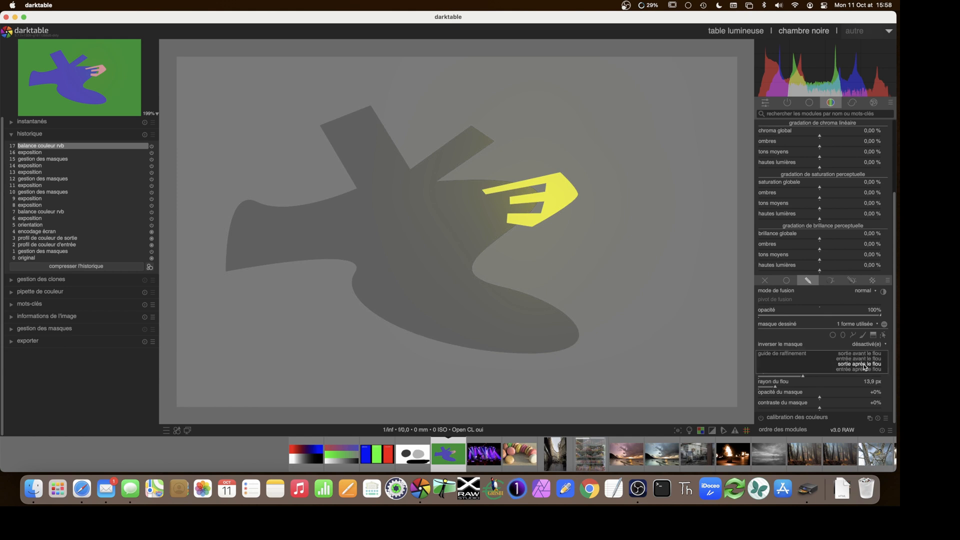
{"action": "left_click", "coordinate": [864, 371]}
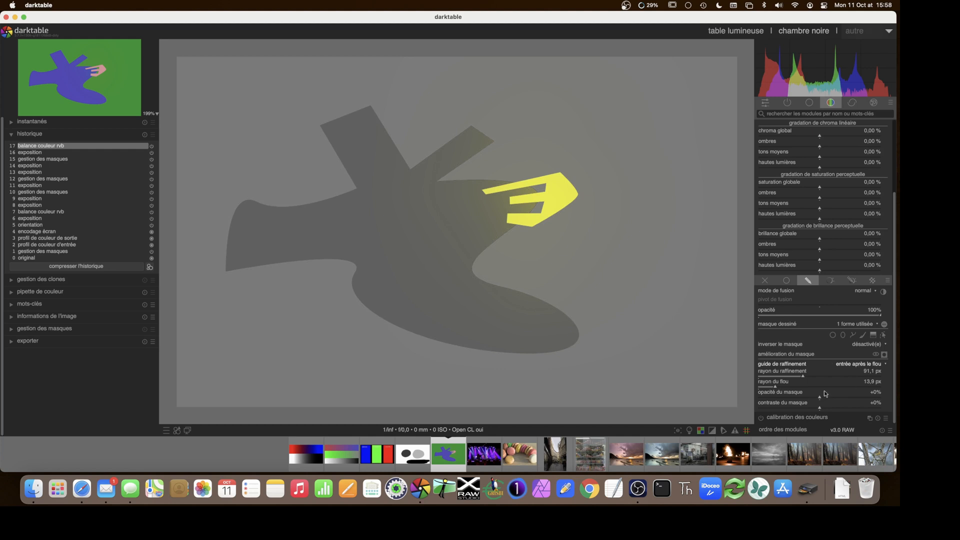
- Raise the hand mask's rayon du flou to 41,8 px and try opacité du masque values, ending at +16%
{"action": "left_click_drag", "start_coordinate": [775, 388], "coordinate": [809, 388]}
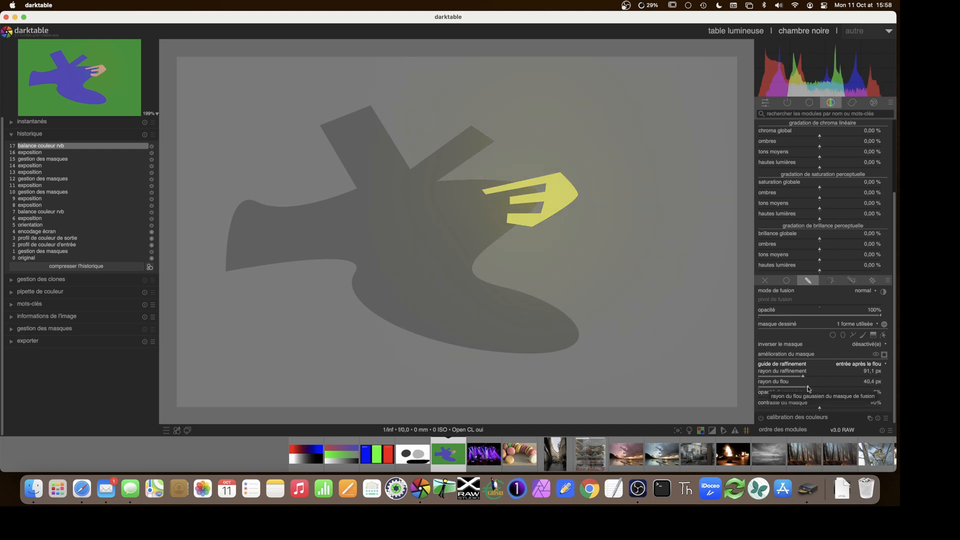
{"action": "left_click_drag", "start_coordinate": [810, 386], "coordinate": [810, 386]}
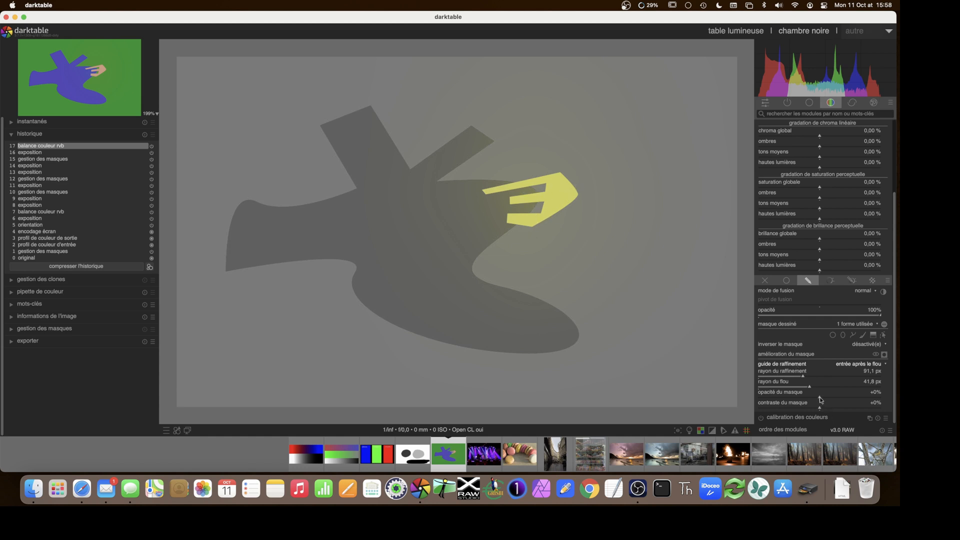
{"action": "left_click_drag", "start_coordinate": [820, 399], "coordinate": [846, 400]}
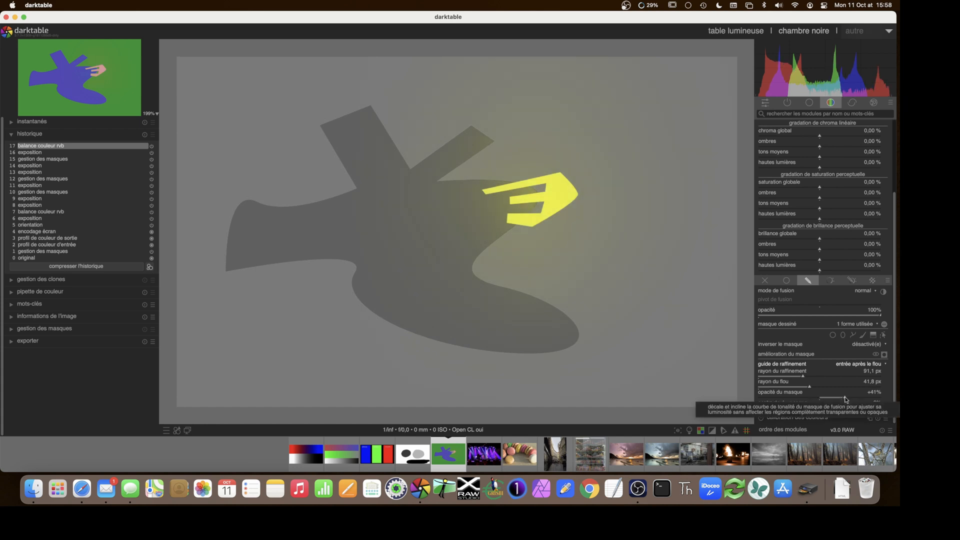
{"action": "left_click_drag", "start_coordinate": [846, 399], "coordinate": [839, 399]}
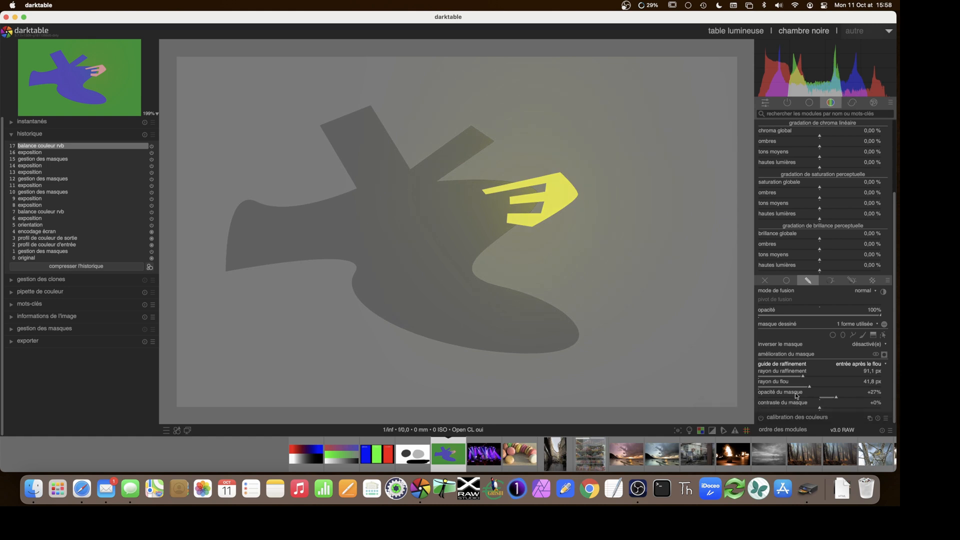
{"action": "left_click", "coordinate": [822, 399]}
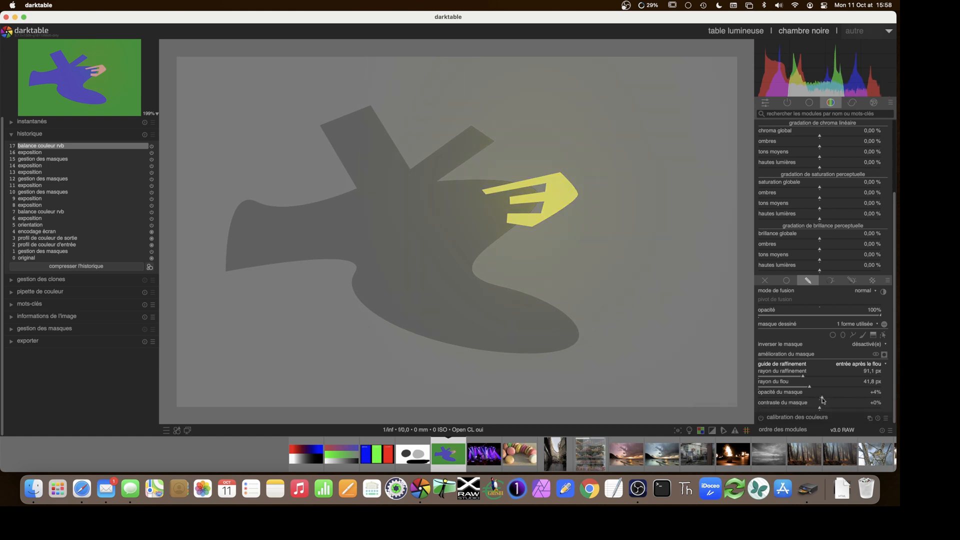
{"action": "left_click_drag", "start_coordinate": [821, 400], "coordinate": [830, 400]}
- Refine the hand's mask with contraste du masque +54%, opacité du masque +0% and rayon du flou 6,1 px, and hide the overlay
{"action": "left_click", "coordinate": [823, 408]}
{"action": "left_click", "coordinate": [844, 410]}
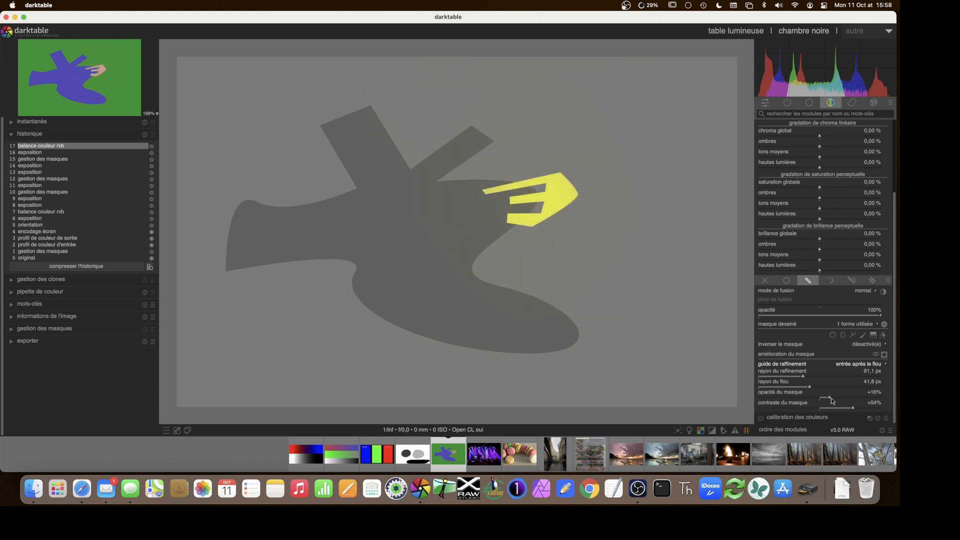
{"action": "double_click", "coordinate": [830, 400]}
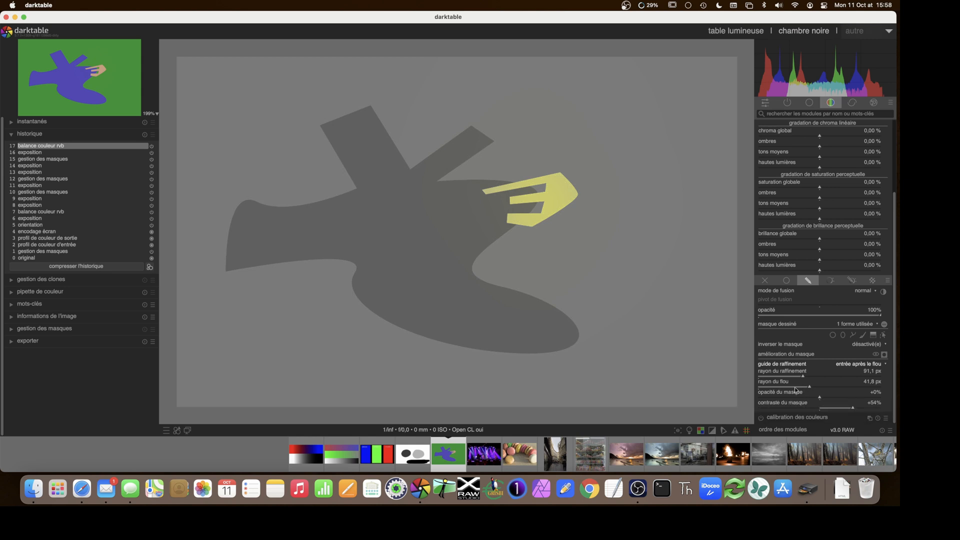
{"action": "left_click", "coordinate": [765, 387]}
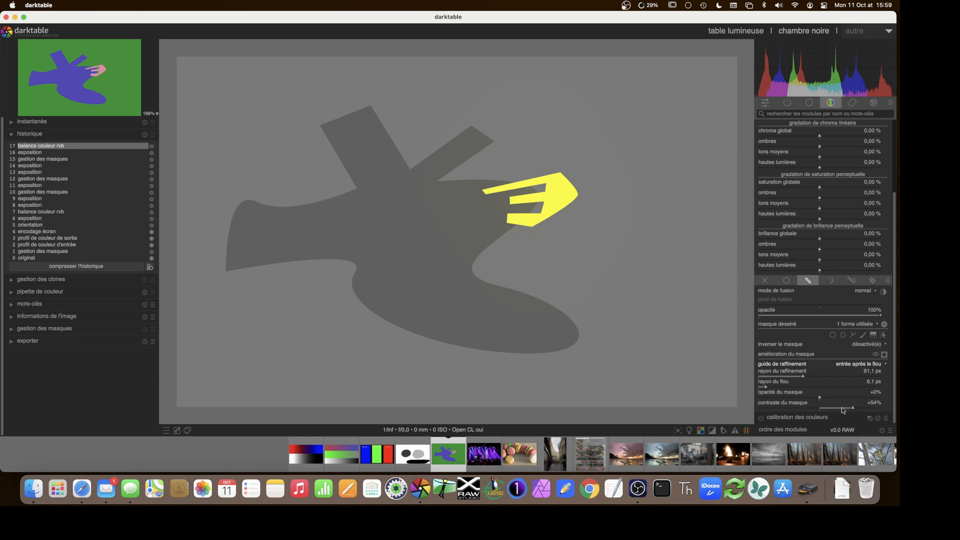
{"action": "left_click", "coordinate": [884, 355]}
- Set changement de teinte to -81,58° and check the path outline around the recoloured hand
{"action": "scroll", "coordinate": [818, 201], "scroll_direction": "up", "scroll_amount": 4}
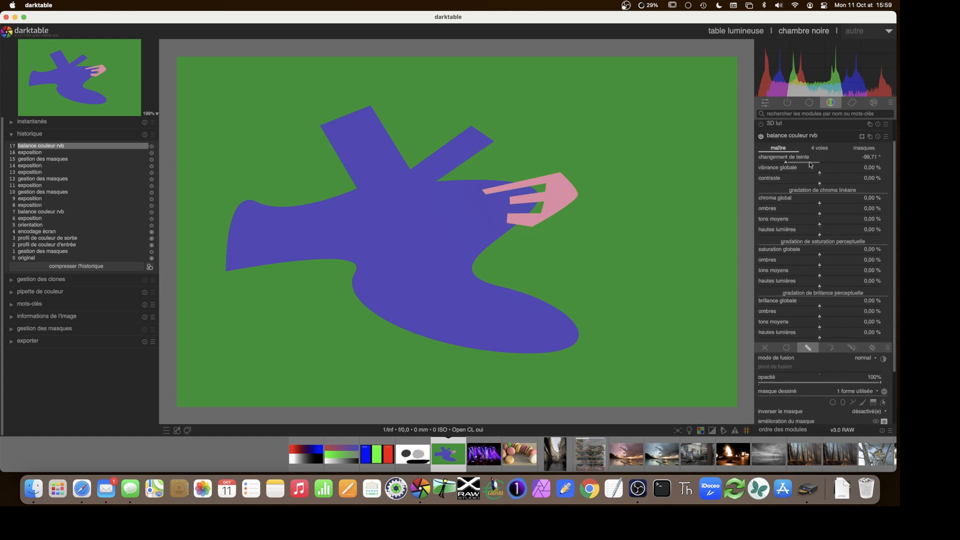
{"action": "left_click_drag", "start_coordinate": [802, 164], "coordinate": [791, 166]}
{"action": "left_click", "coordinate": [883, 403]}
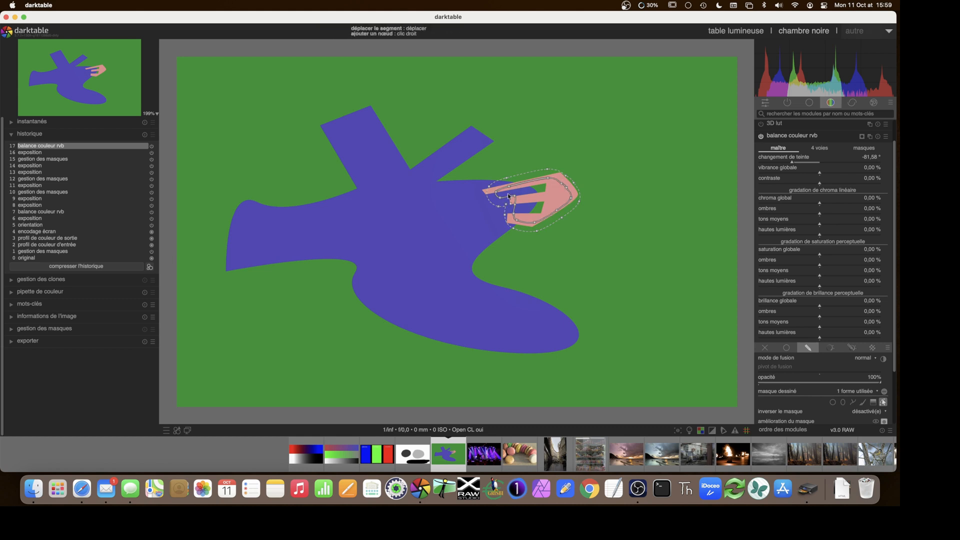
{"action": "left_click", "coordinate": [883, 402]}
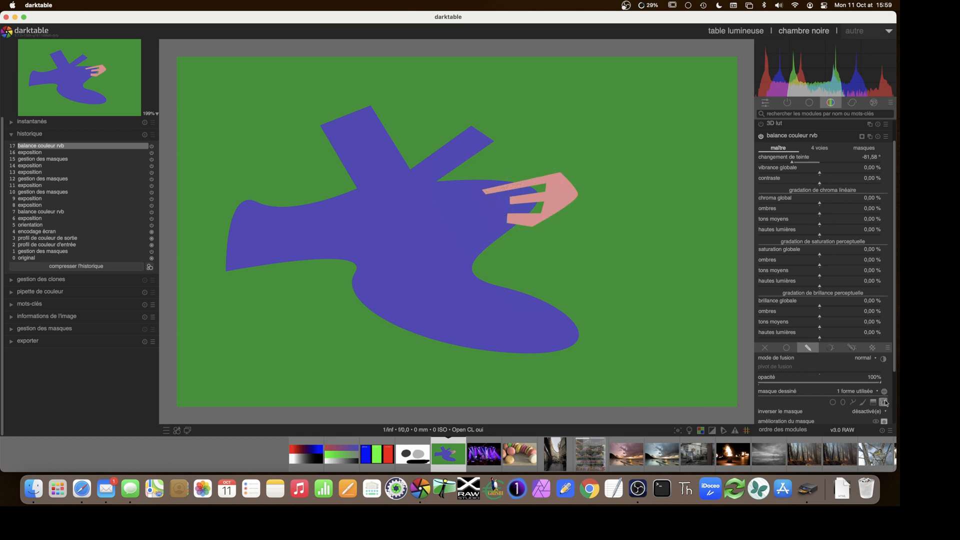
{"action": "scroll", "coordinate": [821, 382], "scroll_direction": "down", "scroll_amount": 3}
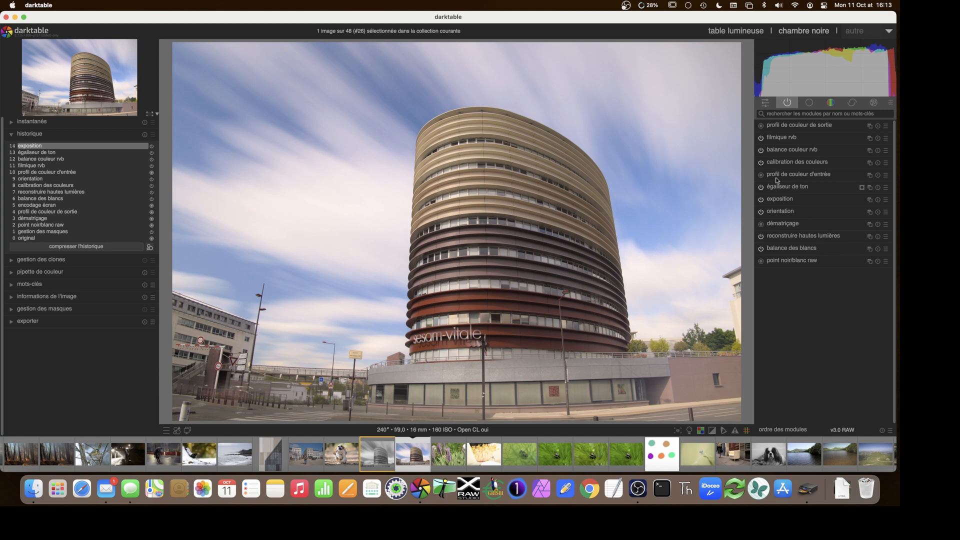
- Add a new exposition instance to the round tower photo and inspect the building up close
{"action": "left_click", "coordinate": [827, 102]}
{"action": "left_click", "coordinate": [788, 103]}
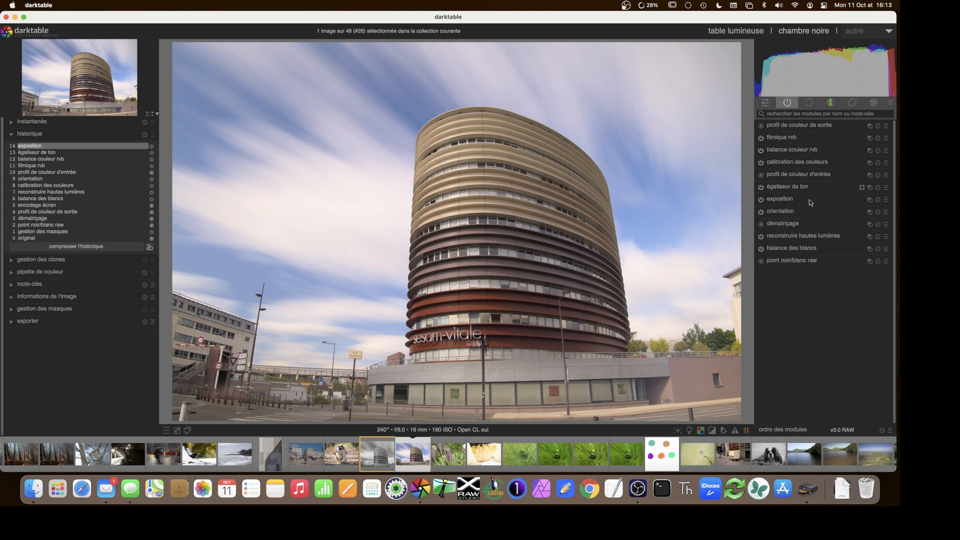
{"action": "left_click", "coordinate": [868, 200]}
{"action": "left_click", "coordinate": [858, 209]}
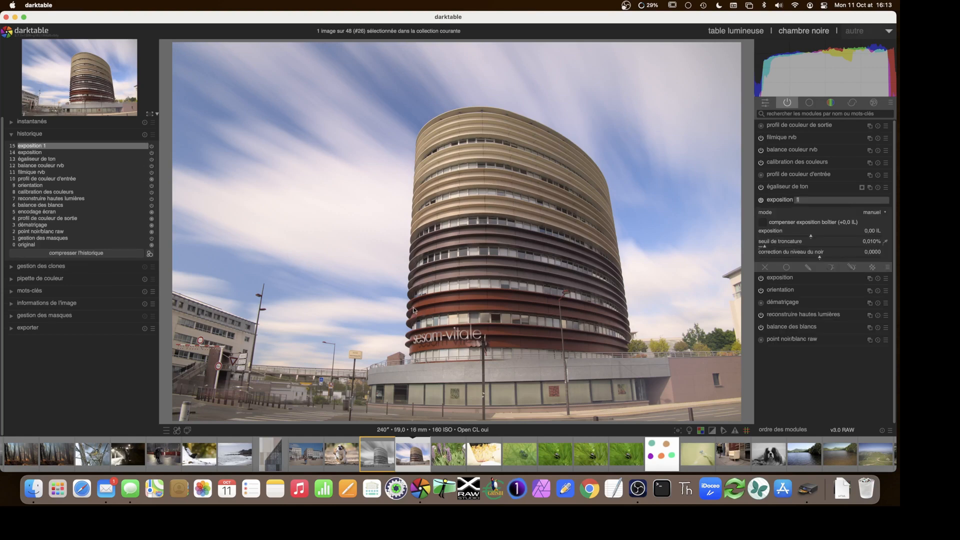
{"action": "scroll", "coordinate": [410, 301], "scroll_direction": "up", "scroll_amount": 3}
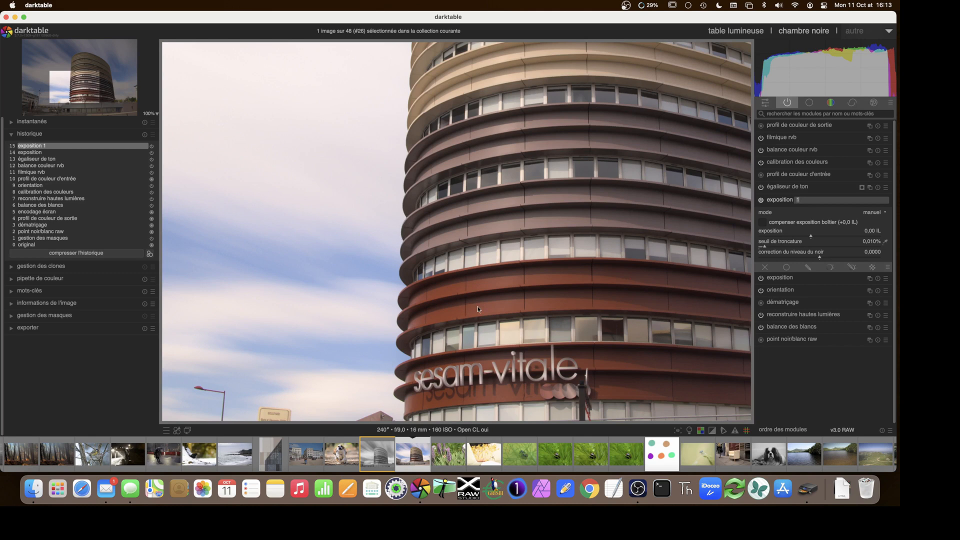
{"action": "scroll", "coordinate": [498, 320], "scroll_direction": "down", "scroll_amount": 3}
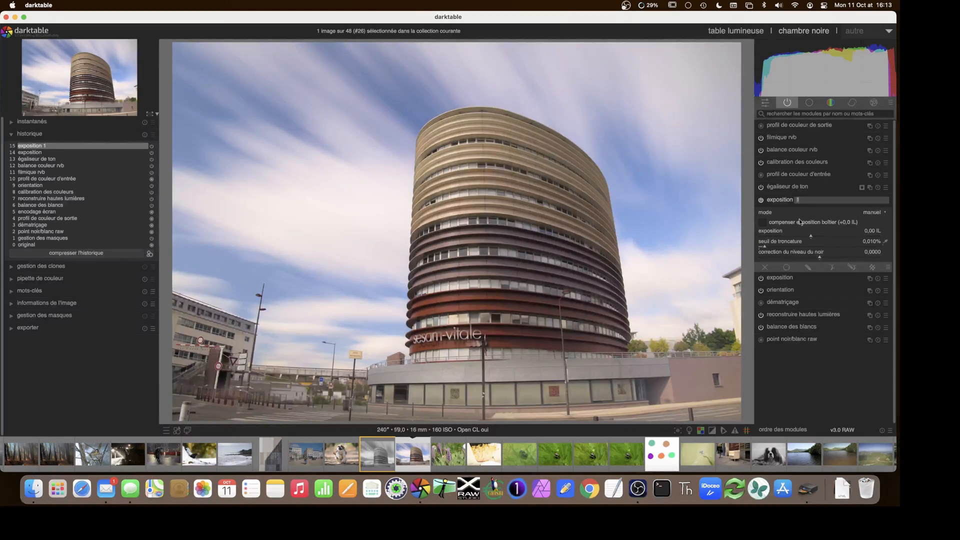
- Keep the new exposition instance's name and draw a closed path mask around the round tower, from its base over the roof and back
{"action": "left_click", "coordinate": [807, 266]}
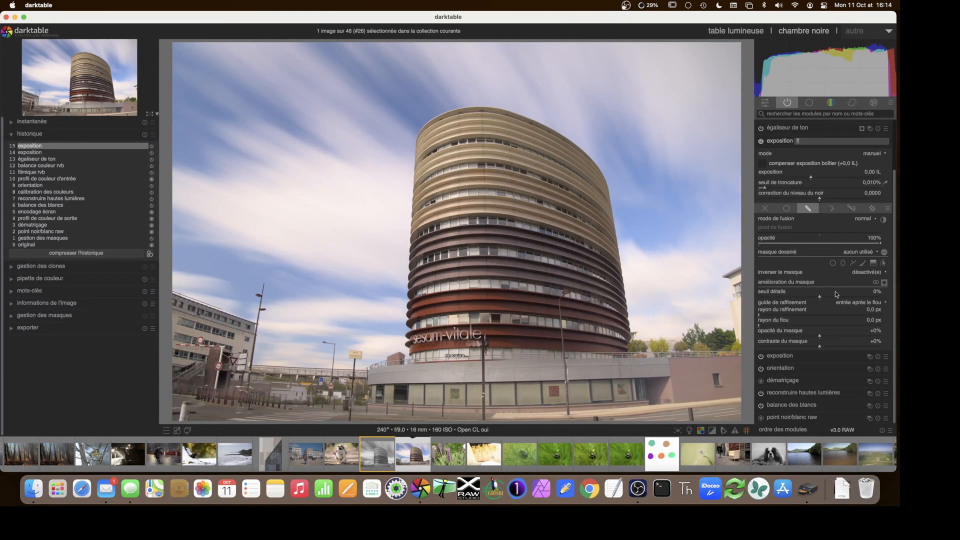
{"action": "left_click", "coordinate": [854, 264]}
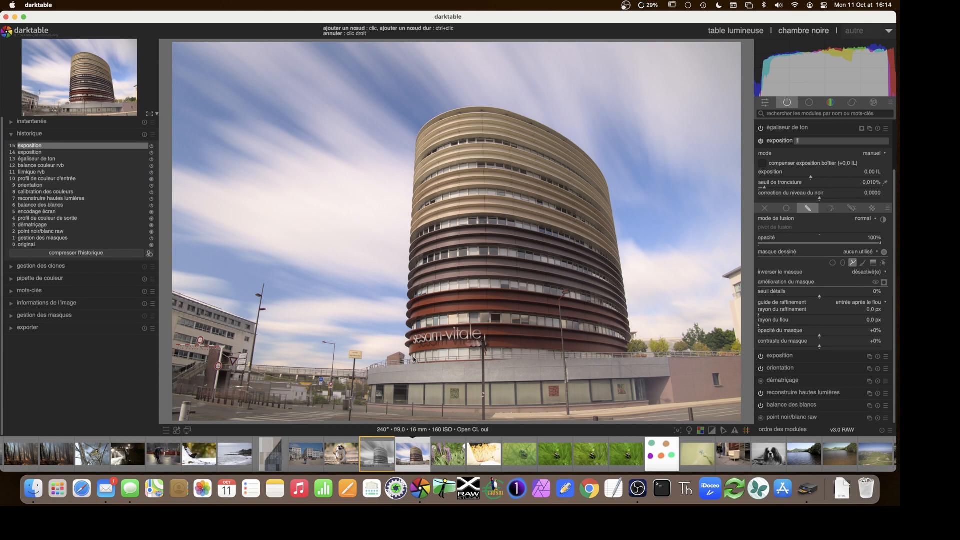
{"action": "key", "text": "Return"}
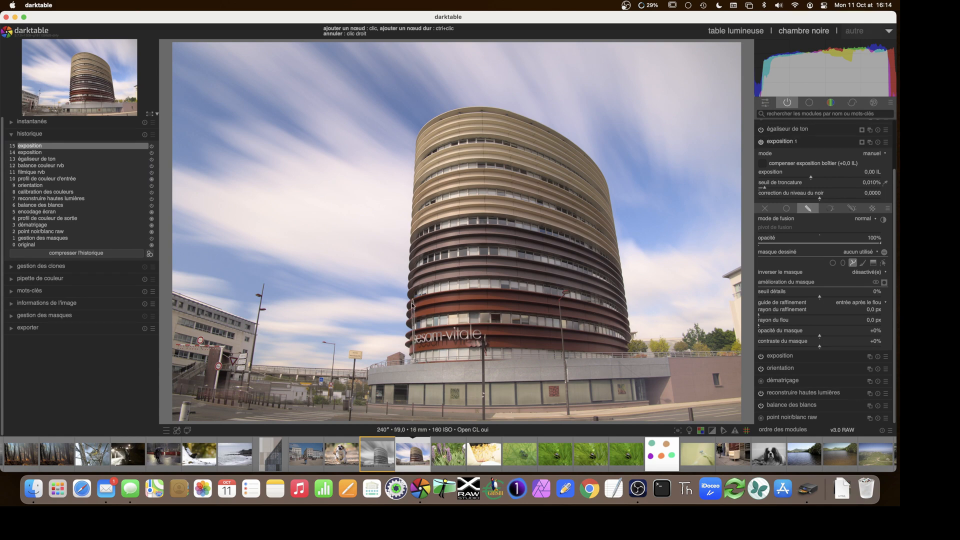
{"action": "left_click", "coordinate": [413, 359]}
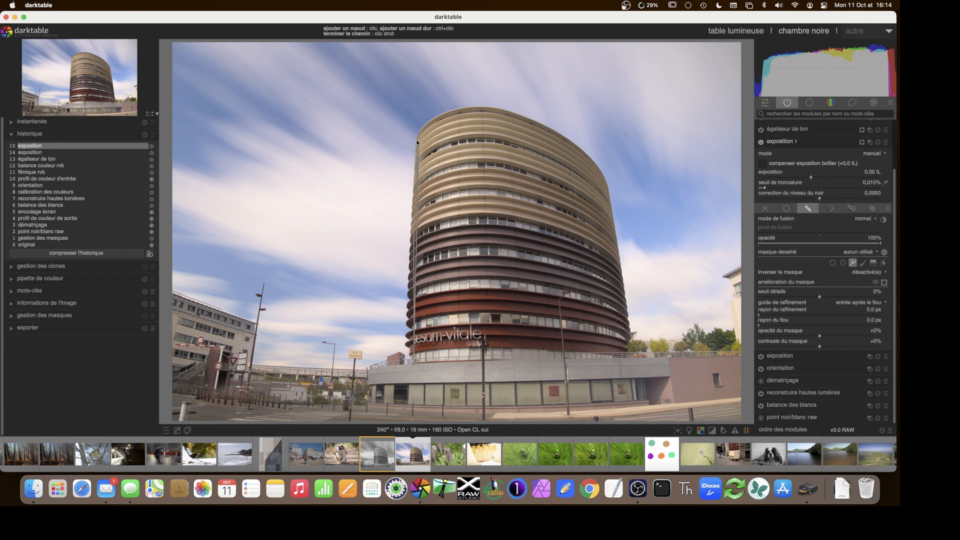
{"action": "left_click", "coordinate": [420, 146]}
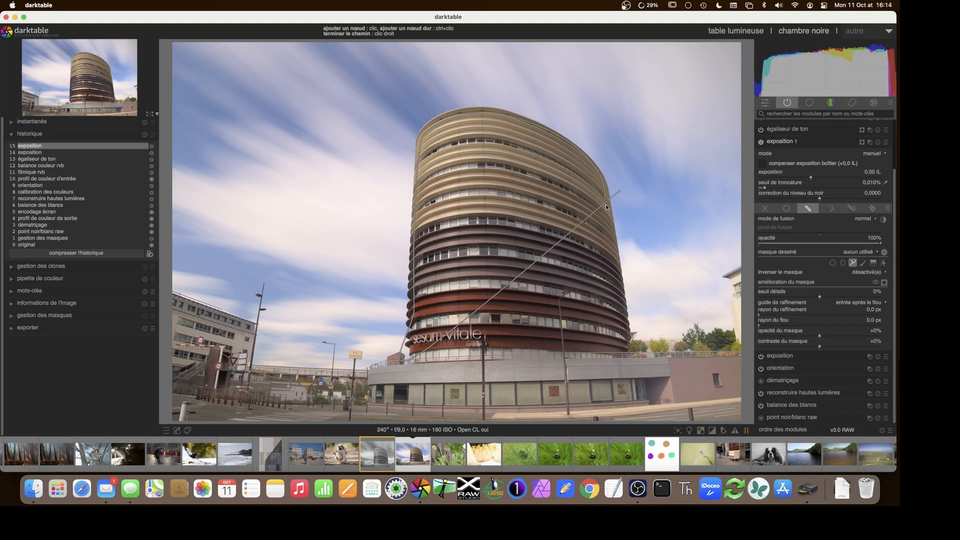
{"action": "left_click", "coordinate": [618, 264]}
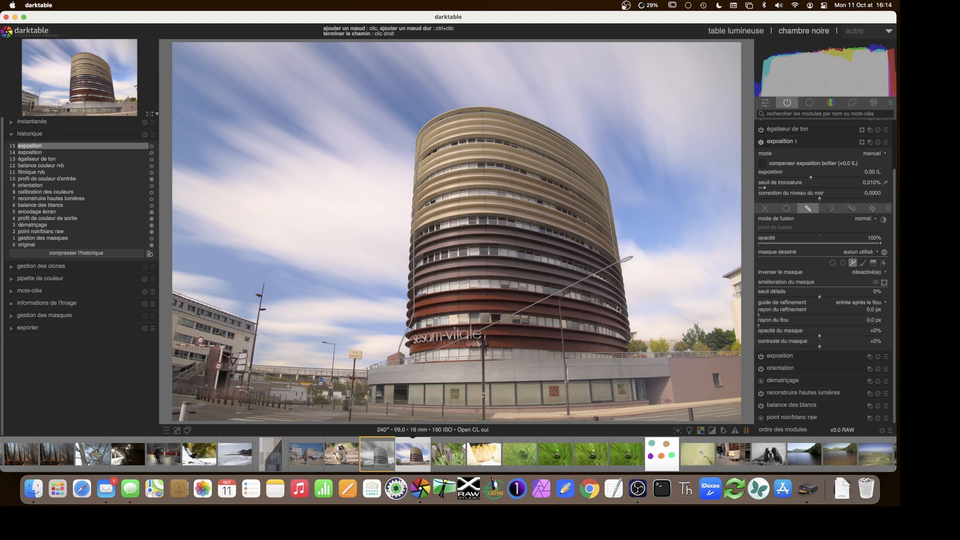
{"action": "left_click", "coordinate": [628, 356]}
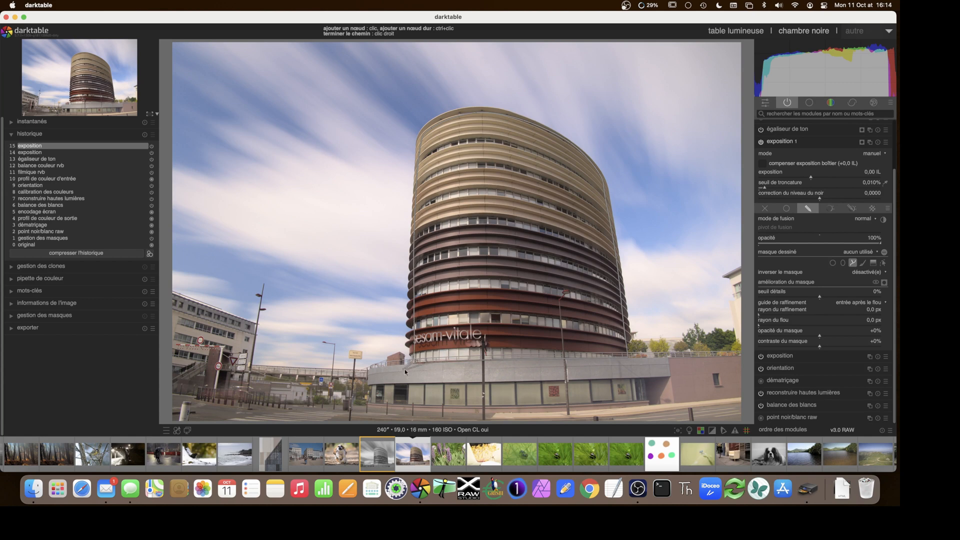
{"action": "right_click", "coordinate": [424, 360]}
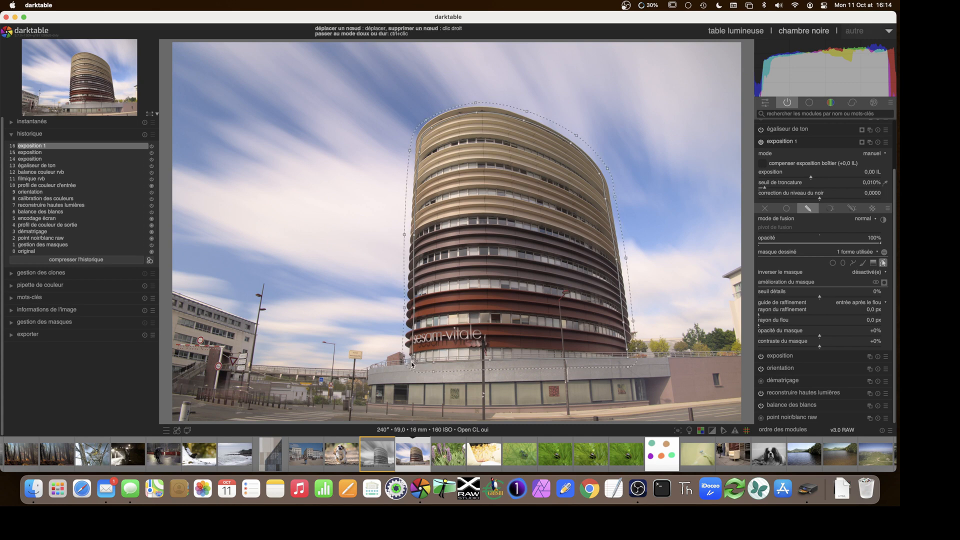
- Adjust the tower path's nodes along its left side and extend its feathered border below the base
{"action": "left_click_drag", "start_coordinate": [413, 360], "coordinate": [413, 361]}
{"action": "left_click_drag", "start_coordinate": [413, 308], "coordinate": [411, 309]}
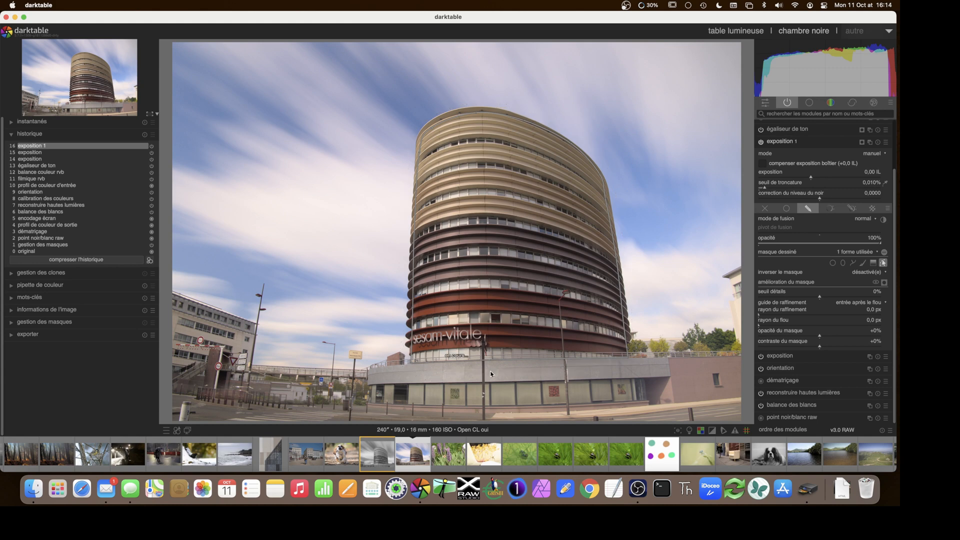
{"action": "left_click_drag", "start_coordinate": [490, 369], "coordinate": [490, 379]}
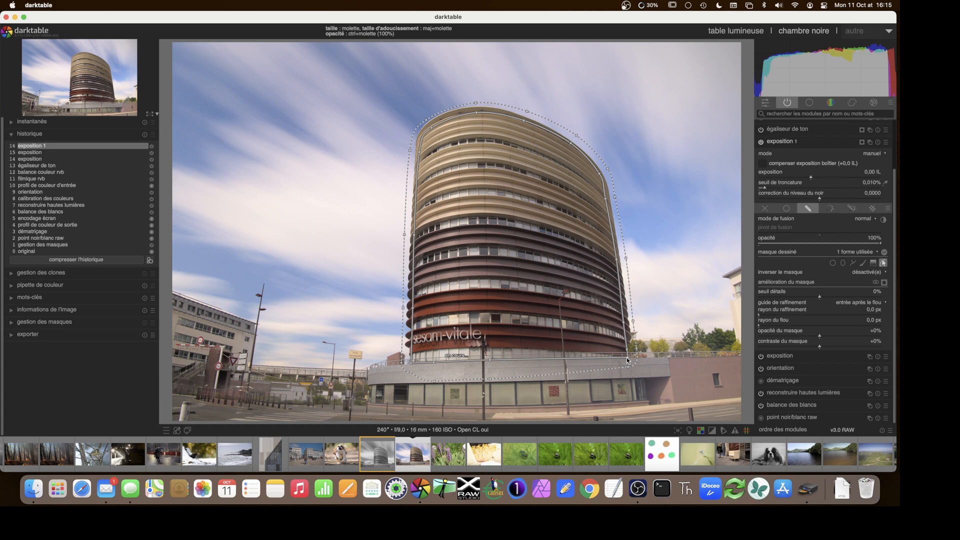
{"action": "left_click_drag", "start_coordinate": [628, 374], "coordinate": [627, 375]}
- Show the tower's mask overlay and set rayon du raffinement to 91,1 px
{"action": "left_click", "coordinate": [884, 282]}
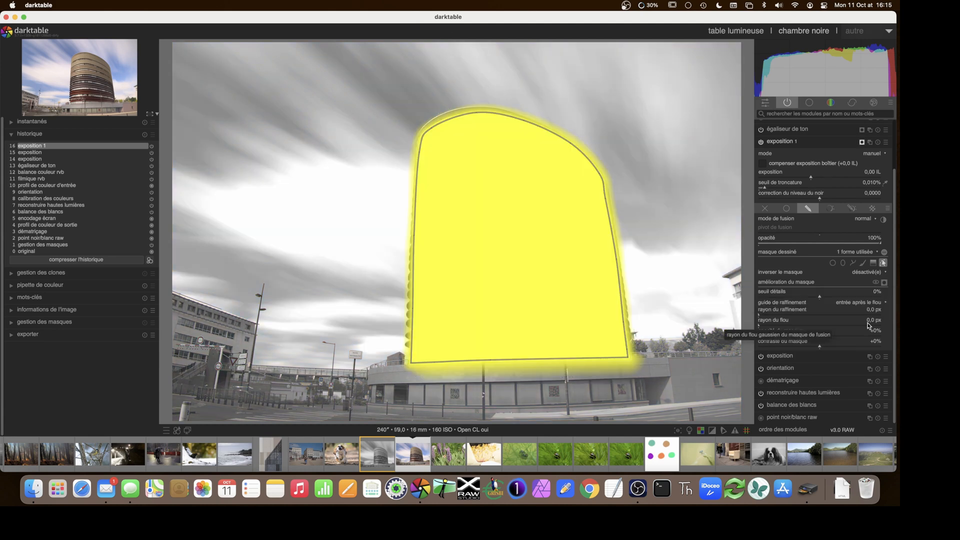
{"action": "mouse_move", "coordinate": [550, 301]}
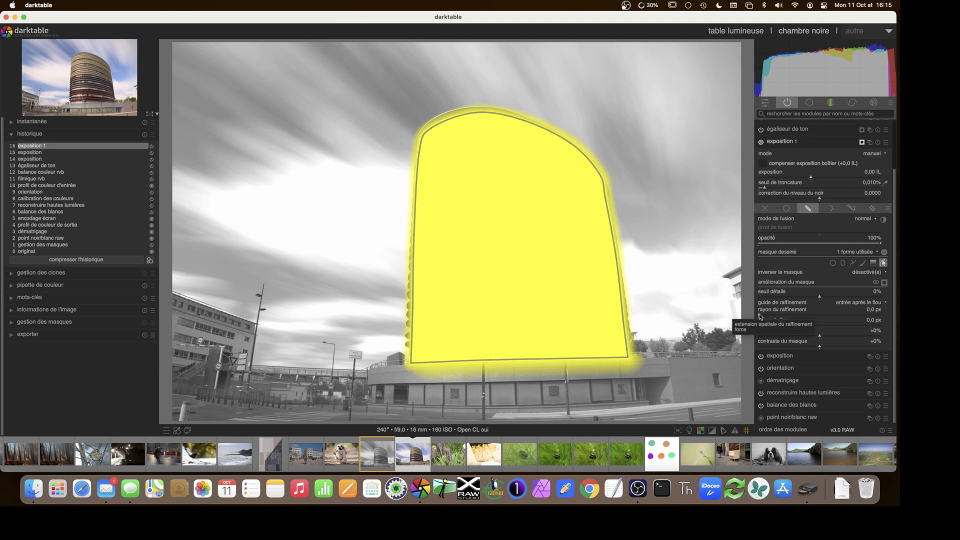
{"action": "left_click_drag", "start_coordinate": [760, 316], "coordinate": [800, 314]}
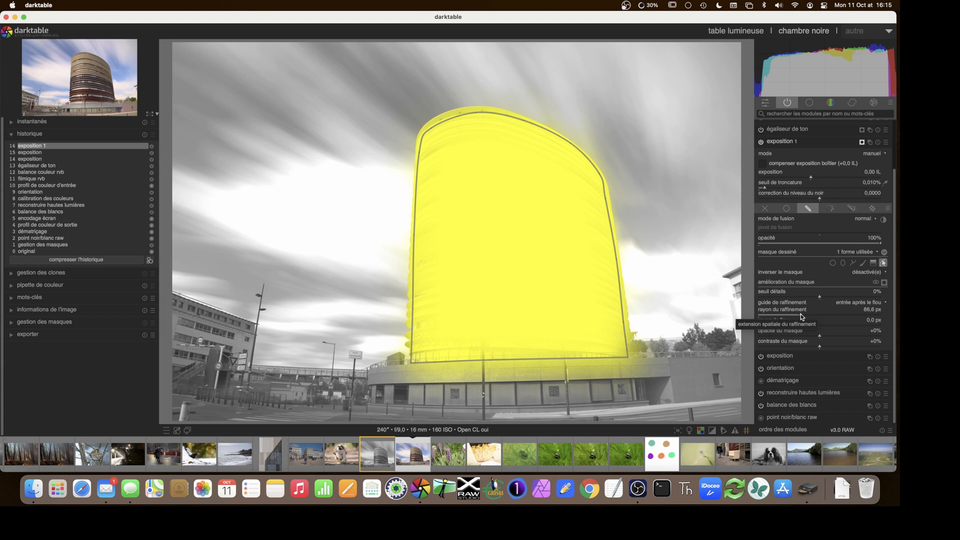
{"action": "left_click_drag", "start_coordinate": [800, 316], "coordinate": [803, 317]}
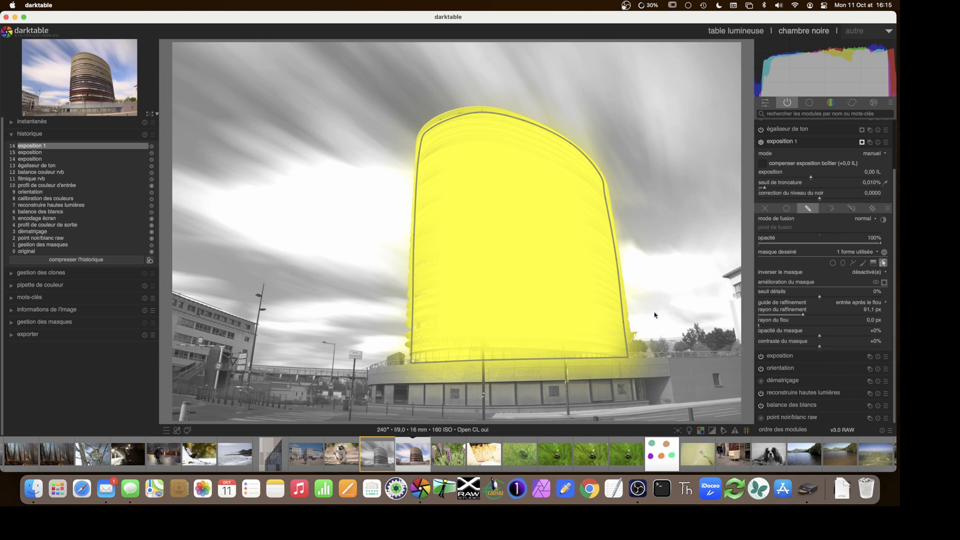
- Set the tower mask's opacité du masque to +21% and, after trying several values, contraste du masque to +54%
{"action": "left_click", "coordinate": [832, 336]}
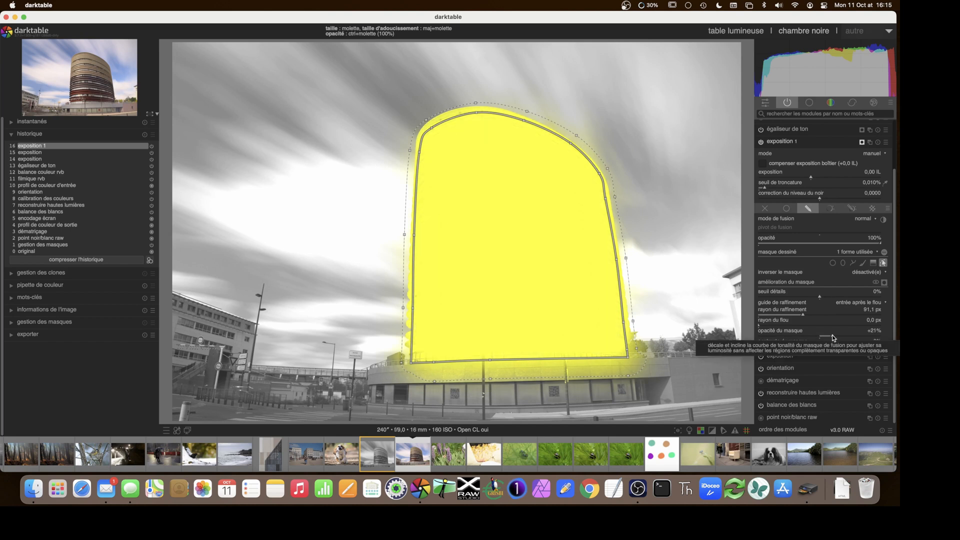
{"action": "left_click", "coordinate": [832, 347]}
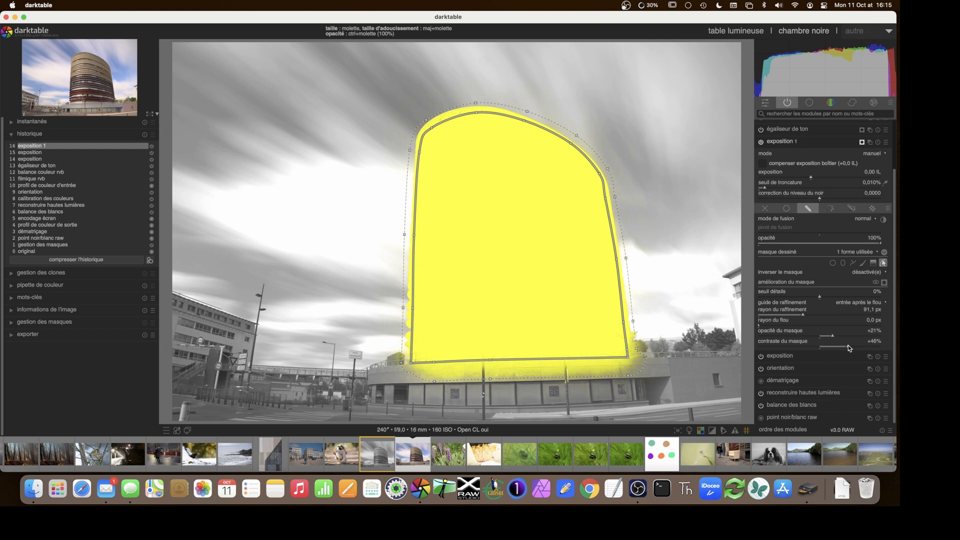
{"action": "left_click", "coordinate": [856, 345]}
{"action": "left_click", "coordinate": [849, 345]}
{"action": "left_click", "coordinate": [785, 345]}
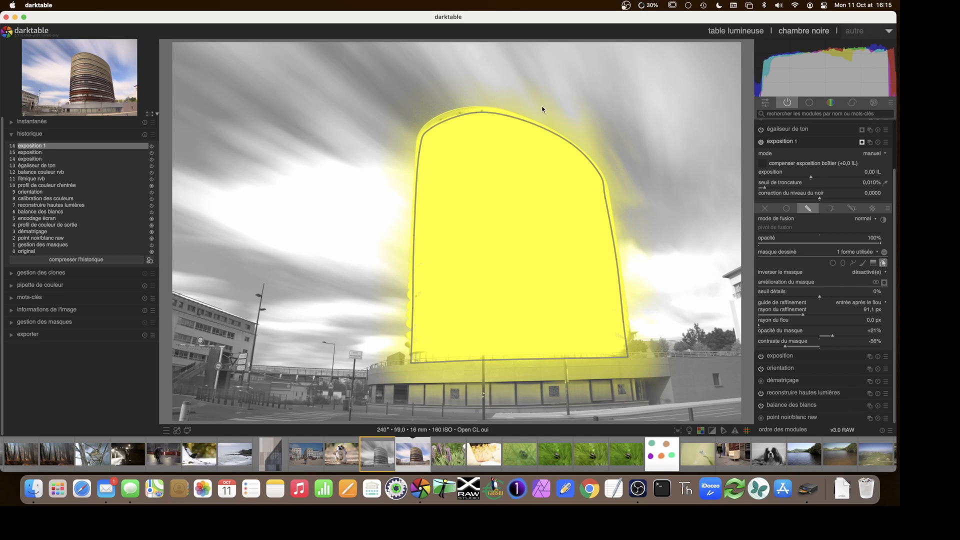
{"action": "left_click", "coordinate": [850, 347]}
{"action": "left_click", "coordinate": [852, 346]}
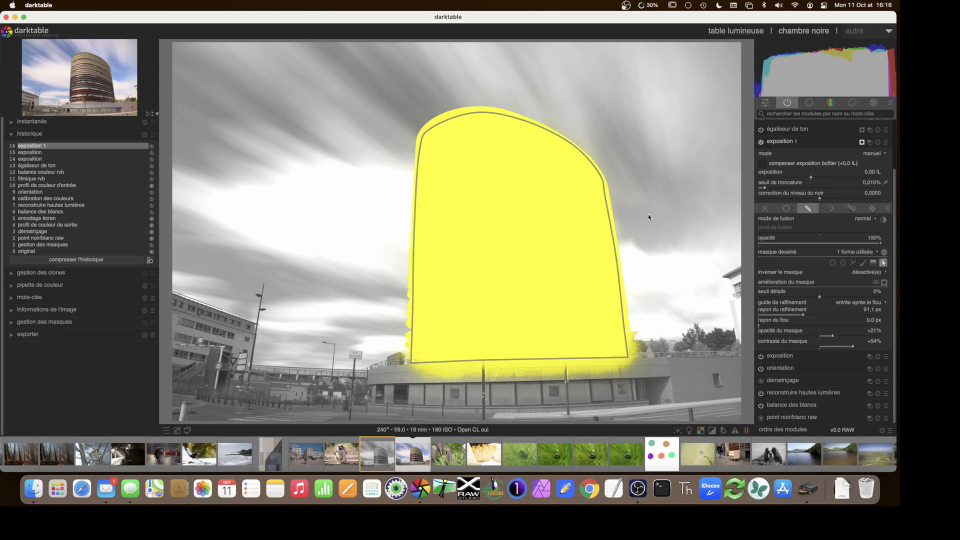
- Hide the mask overlay and path outline, and raise the masked exposition to 2,97 IL
{"action": "left_click", "coordinate": [884, 282]}
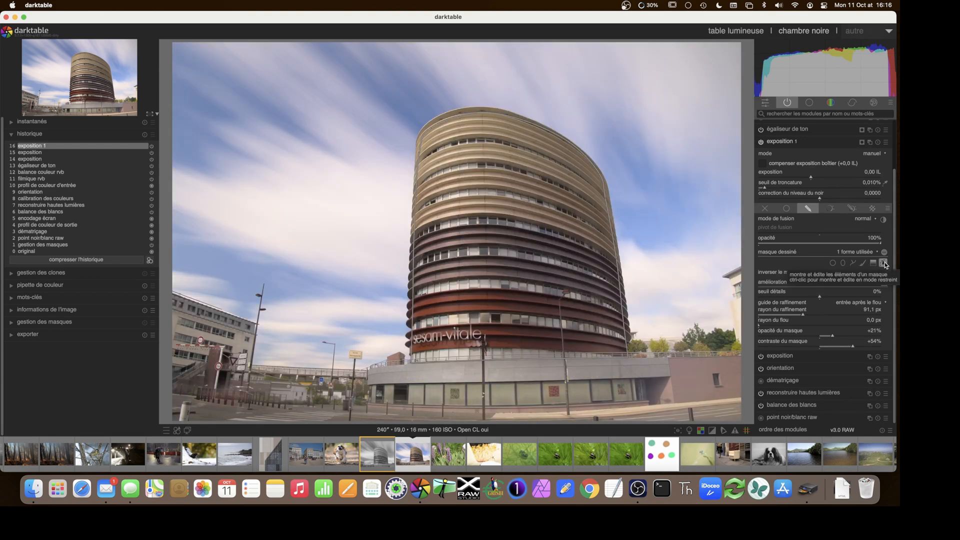
{"action": "left_click", "coordinate": [884, 263]}
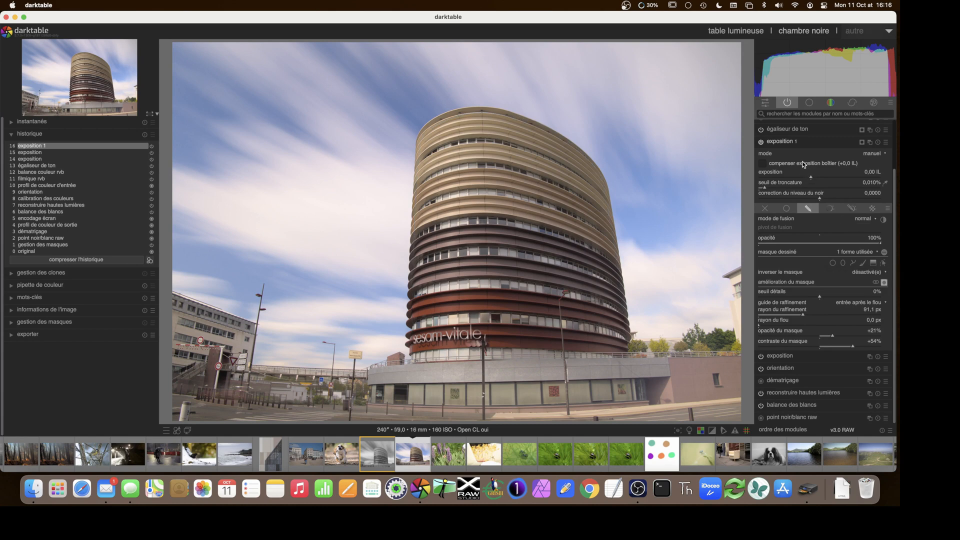
{"action": "left_click", "coordinate": [847, 177]}
{"action": "left_click_drag", "start_coordinate": [847, 176], "coordinate": [863, 178]}
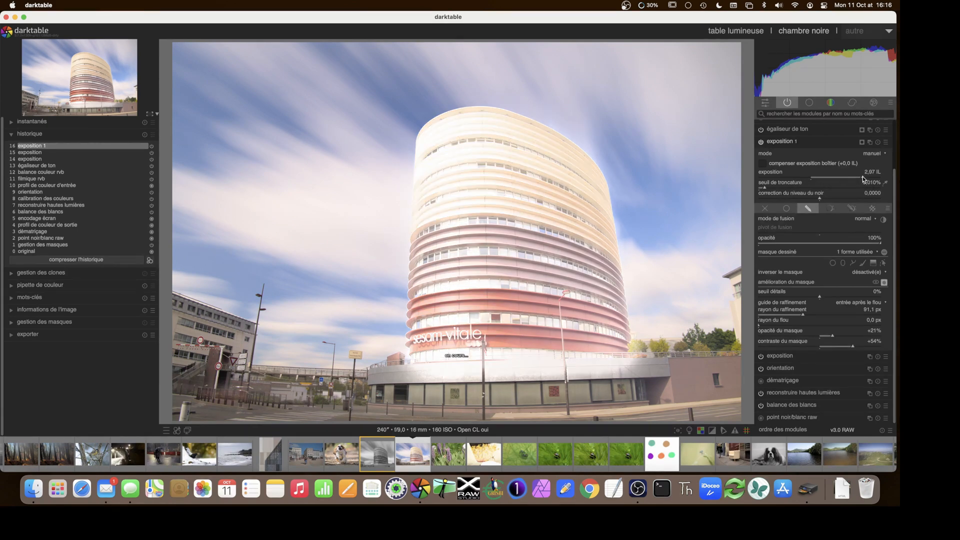
{"action": "left_click_drag", "start_coordinate": [862, 179], "coordinate": [869, 176]}
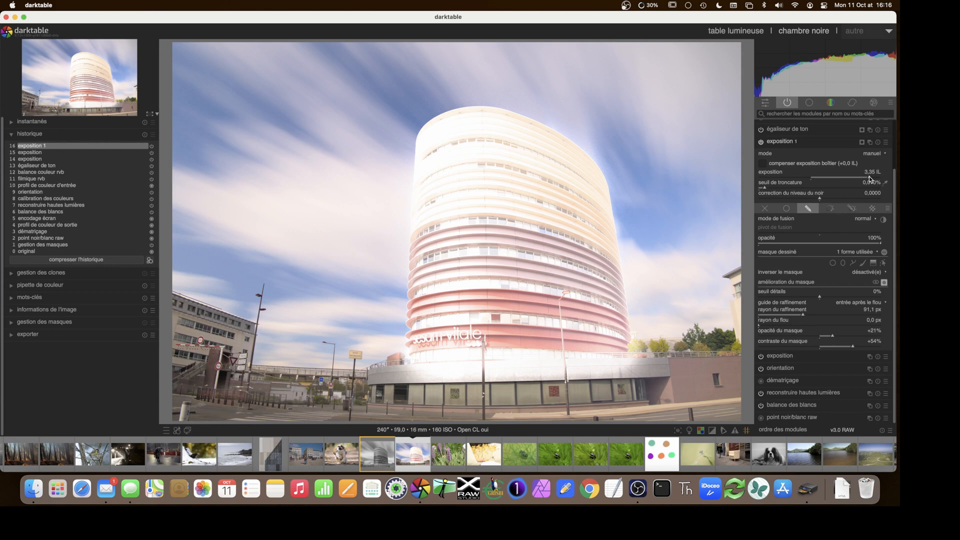
{"action": "left_click_drag", "start_coordinate": [868, 177], "coordinate": [862, 177]}
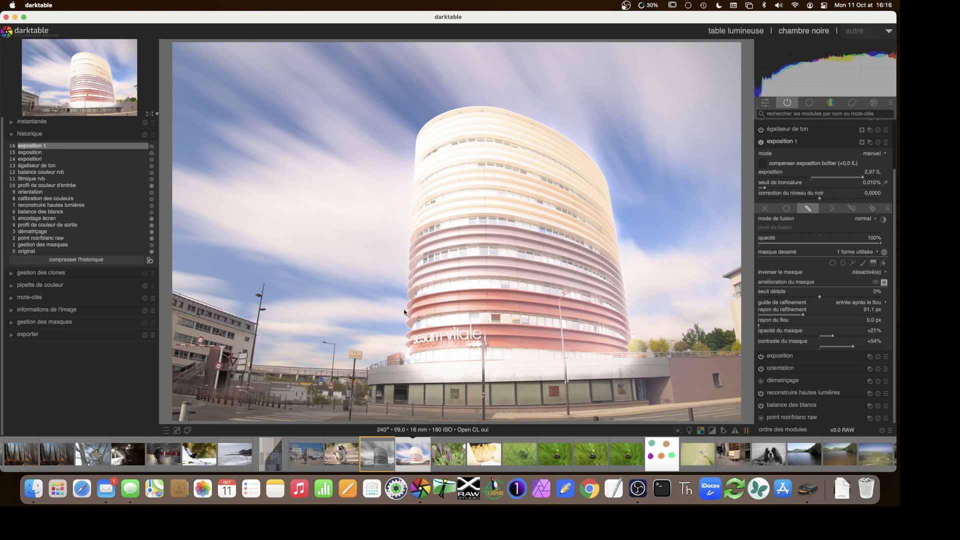
- Try contraste du masque at +98% and inspect the brightened tower's edges up close
{"action": "scroll", "coordinate": [406, 314], "scroll_direction": "up", "scroll_amount": 3}
{"action": "scroll", "coordinate": [405, 314], "scroll_direction": "up", "scroll_amount": 2}
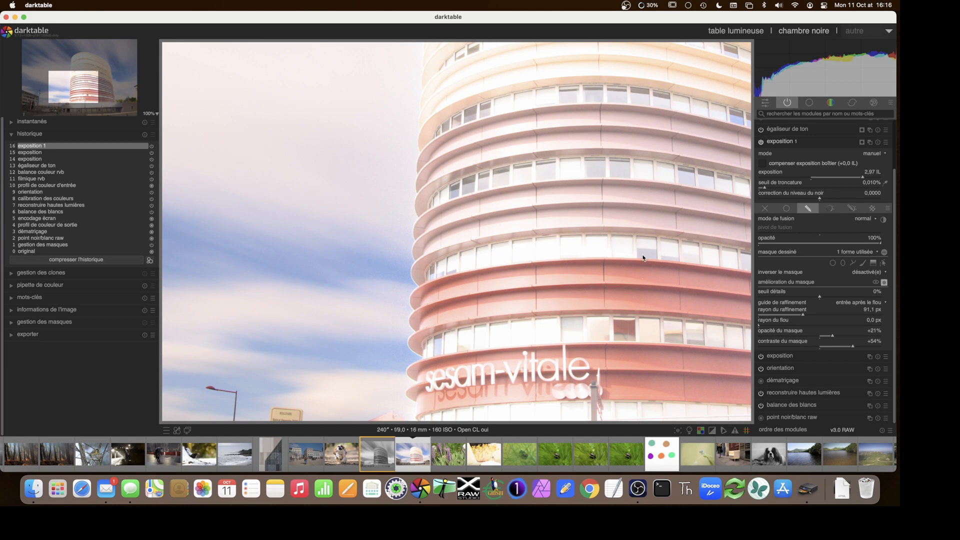
{"action": "left_click_drag", "start_coordinate": [439, 270], "coordinate": [446, 279]}
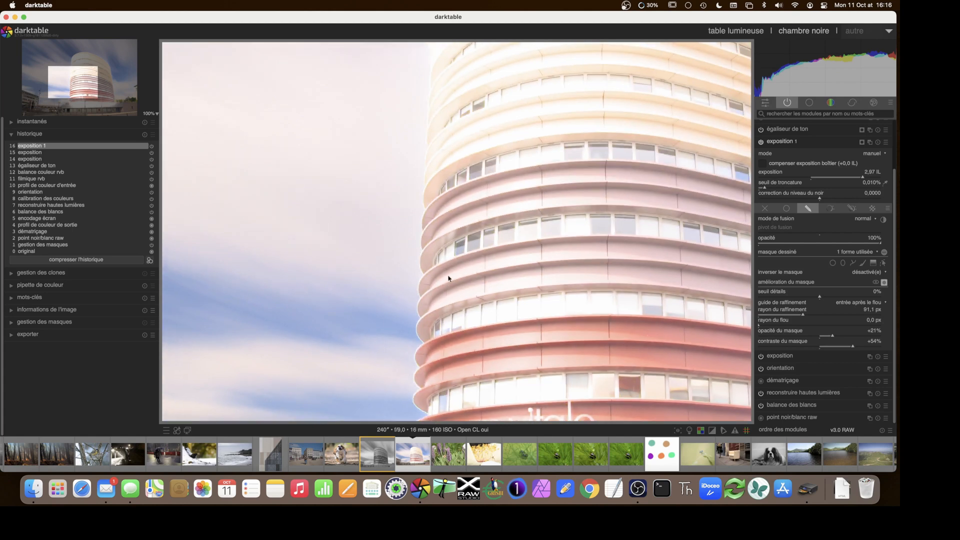
{"action": "left_click_drag", "start_coordinate": [468, 210], "coordinate": [414, 220]}
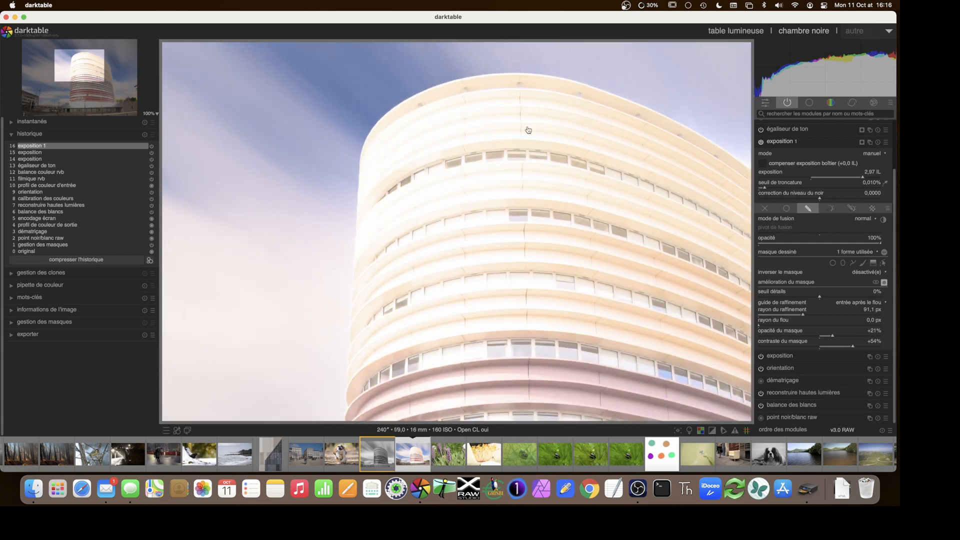
{"action": "left_click_drag", "start_coordinate": [529, 131], "coordinate": [505, 161]}
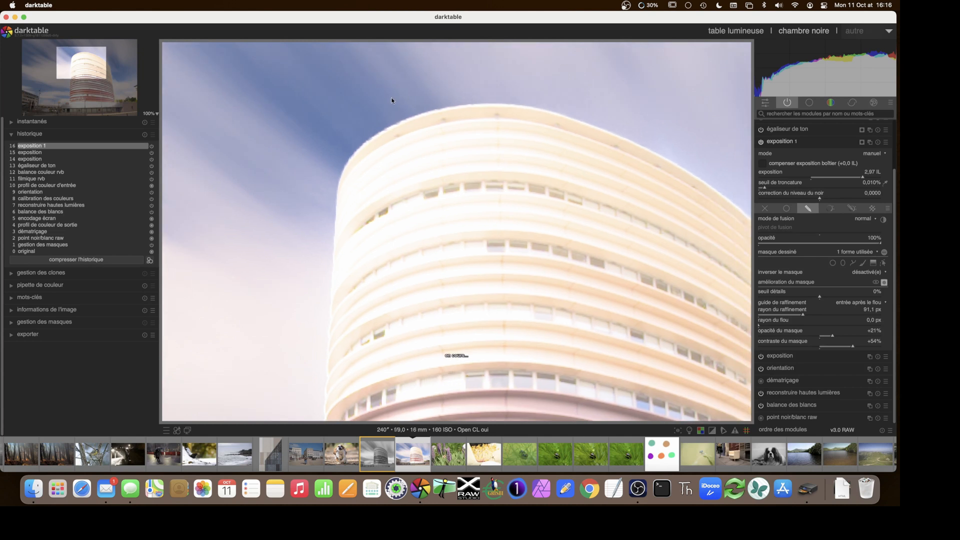
{"action": "left_click_drag", "start_coordinate": [859, 341], "coordinate": [873, 347]}
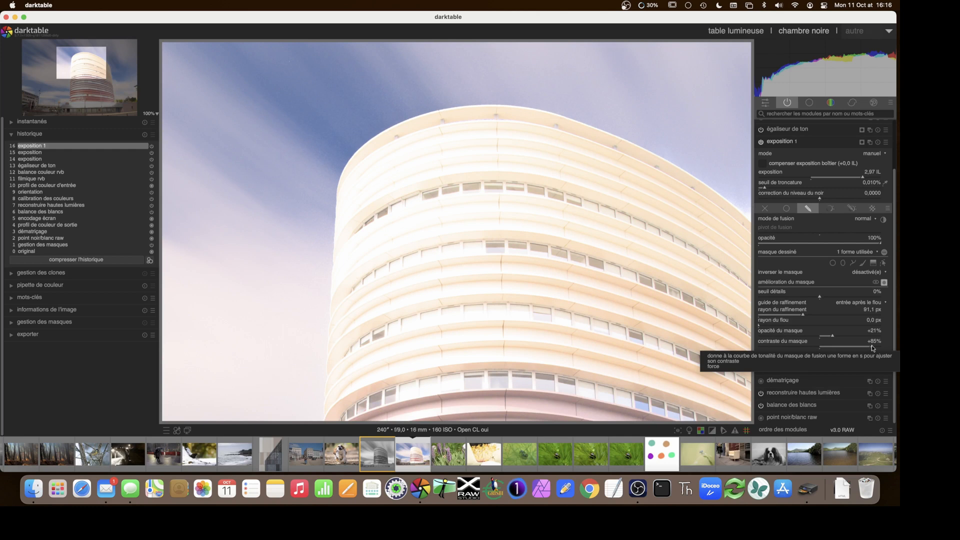
{"action": "left_click_drag", "start_coordinate": [872, 348], "coordinate": [881, 348]}
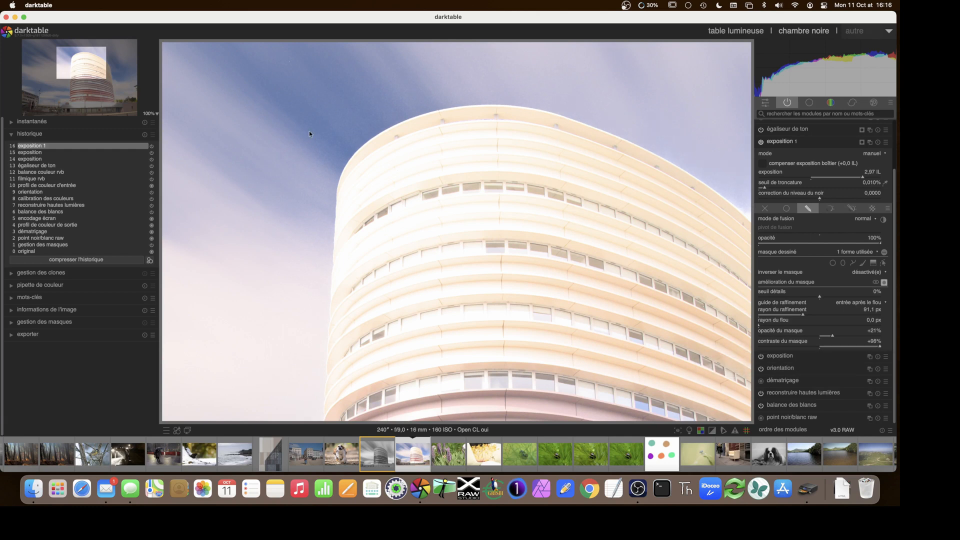
{"action": "left_click_drag", "start_coordinate": [608, 214], "coordinate": [460, 154]}
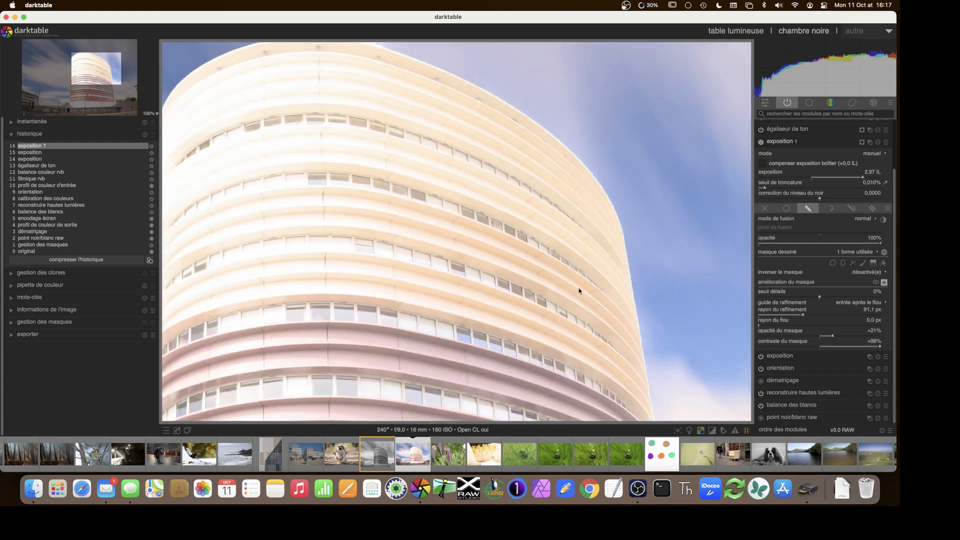
{"action": "left_click_drag", "start_coordinate": [561, 244], "coordinate": [545, 123]}
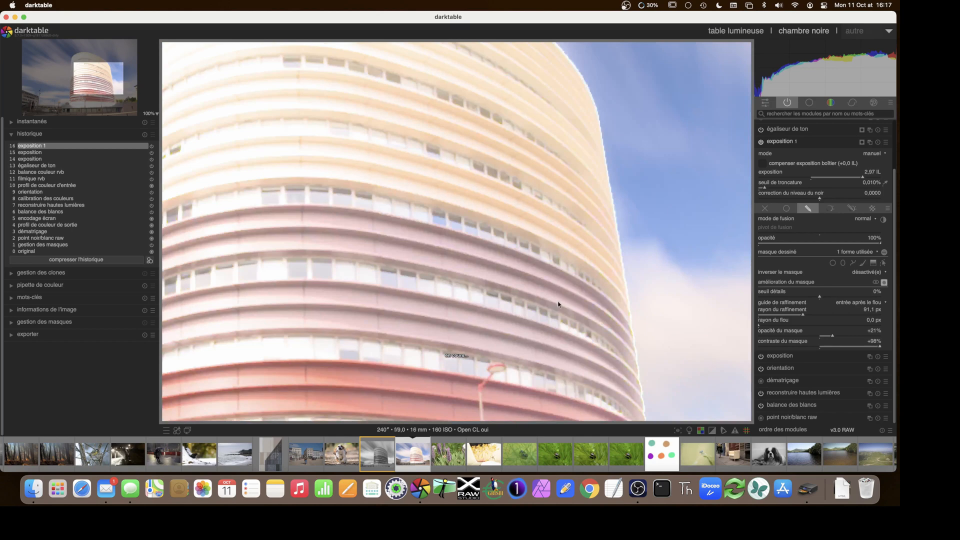
{"action": "left_click_drag", "start_coordinate": [558, 307], "coordinate": [556, 237]}
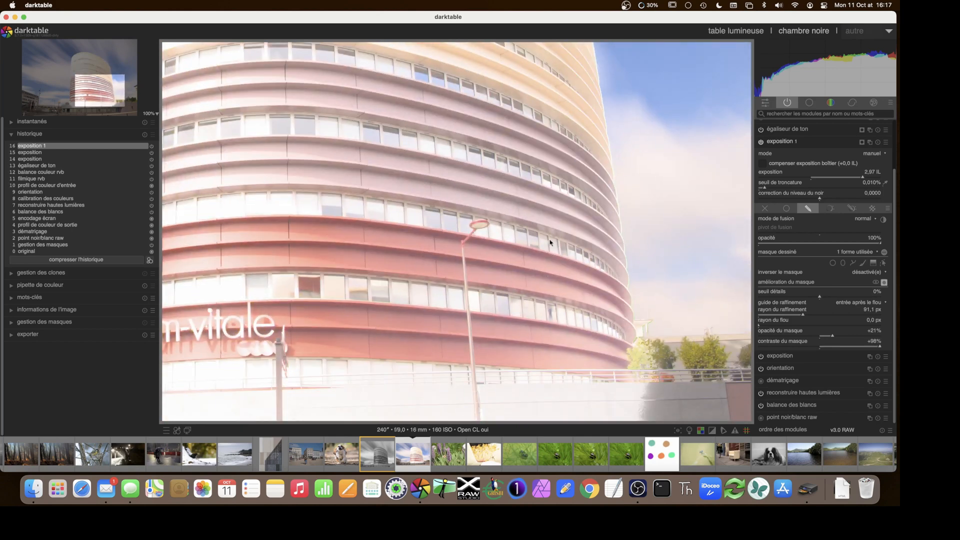
- Return to the whole photo, set contraste du masque to +52% and lower the tower's exposition to 0,47 IL
{"action": "middle_click", "coordinate": [551, 239]}
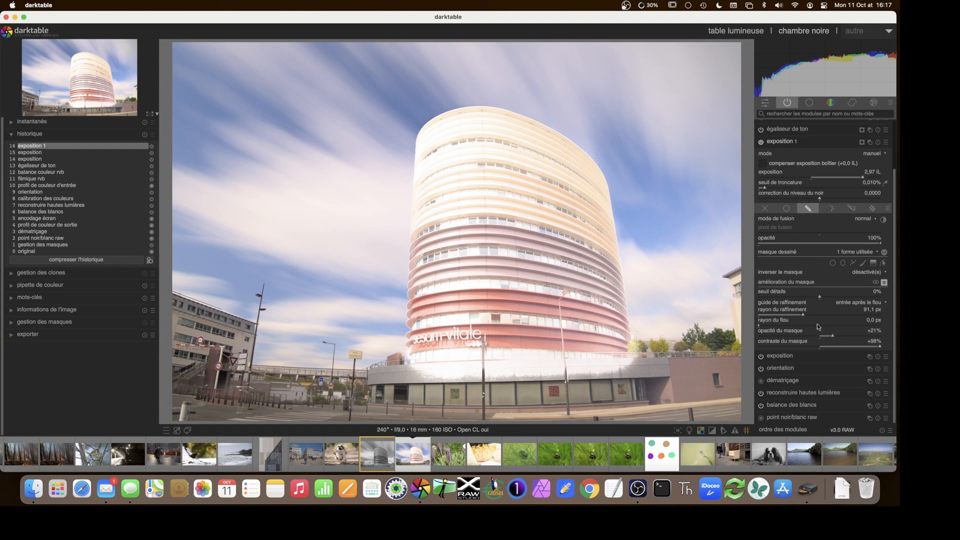
{"action": "left_click", "coordinate": [853, 347]}
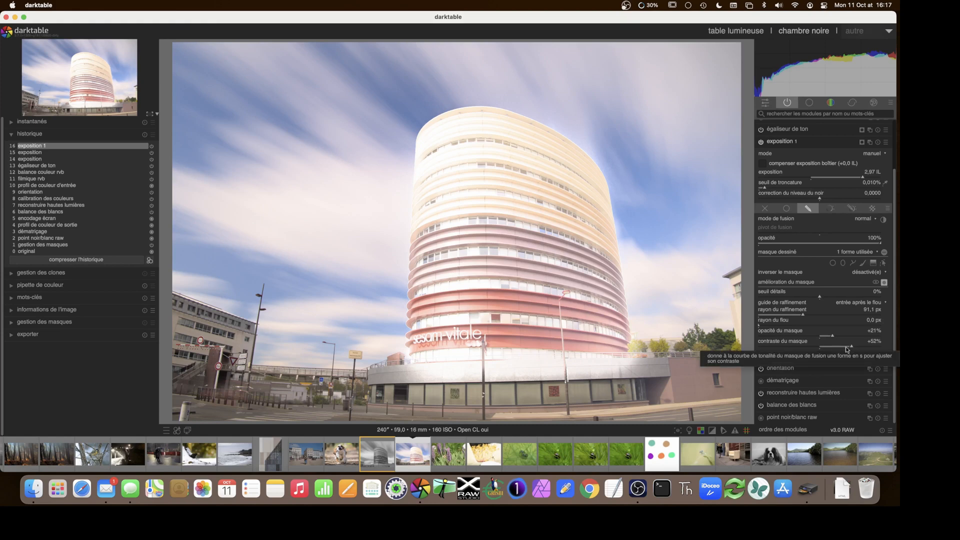
{"action": "left_click_drag", "start_coordinate": [826, 178], "coordinate": [821, 178]}
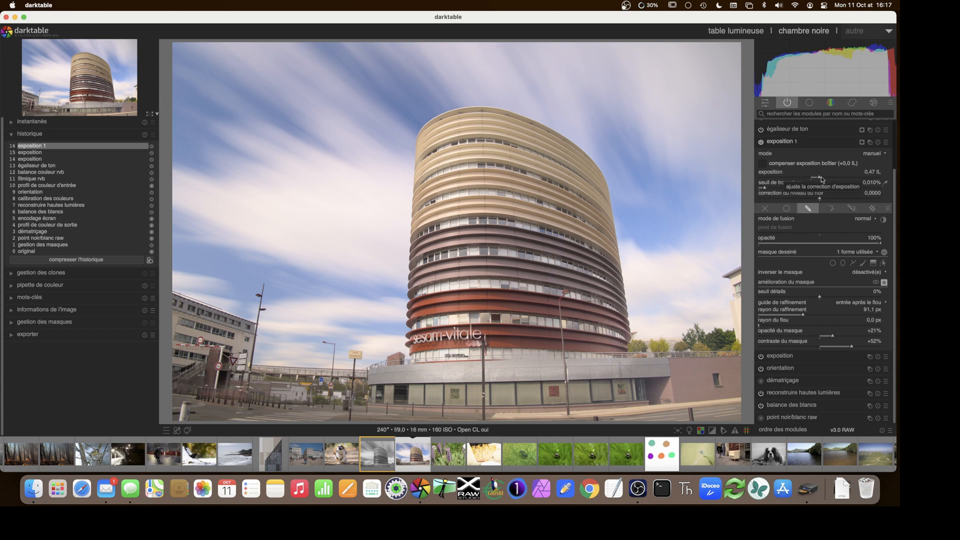
- Raise the tower's masked exposition to 0,73 IL and briefly show its path outline on the photo, hiding it again
{"action": "left_click_drag", "start_coordinate": [820, 178], "coordinate": [823, 178]}
{"action": "scroll", "coordinate": [824, 179], "scroll_direction": "up", "scroll_amount": 2}
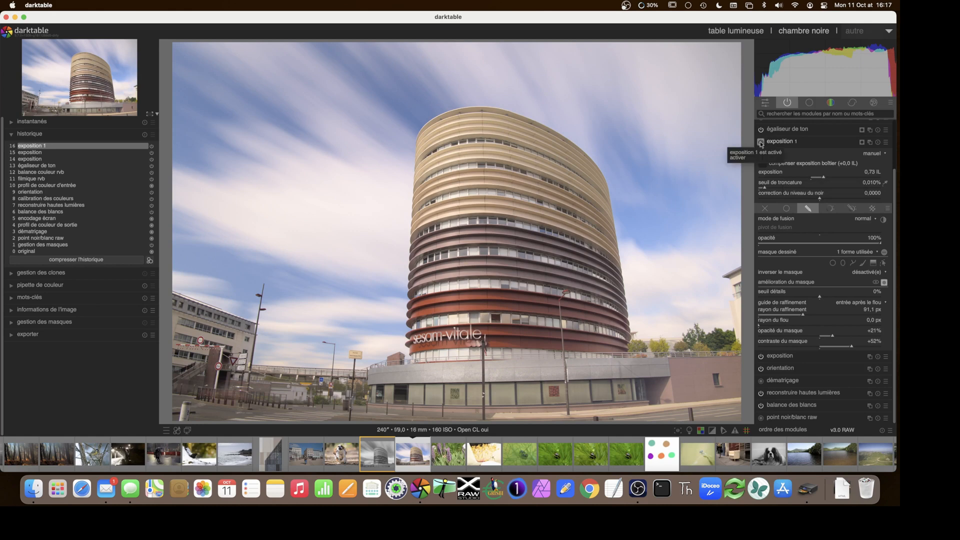
{"action": "left_click", "coordinate": [883, 263]}
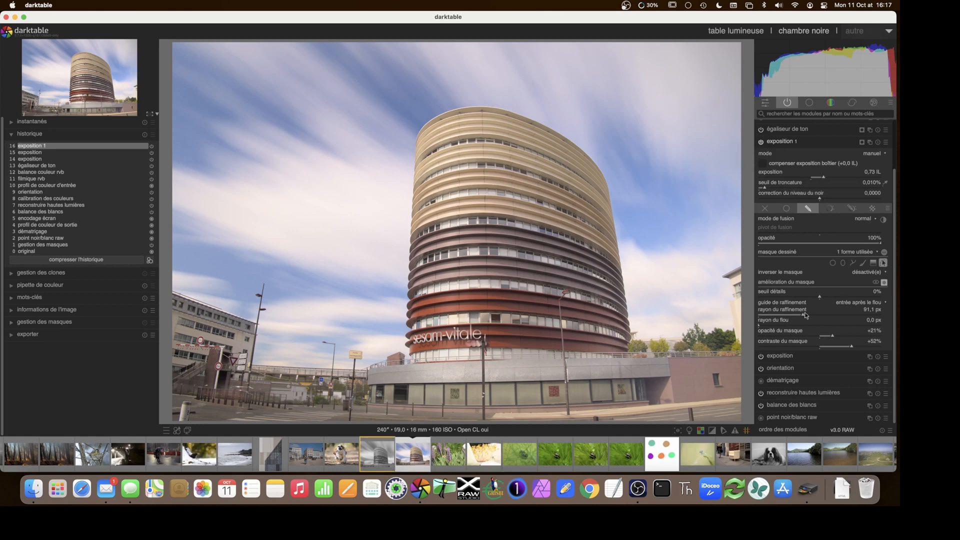
{"action": "left_click_drag", "start_coordinate": [490, 379], "coordinate": [485, 394]}
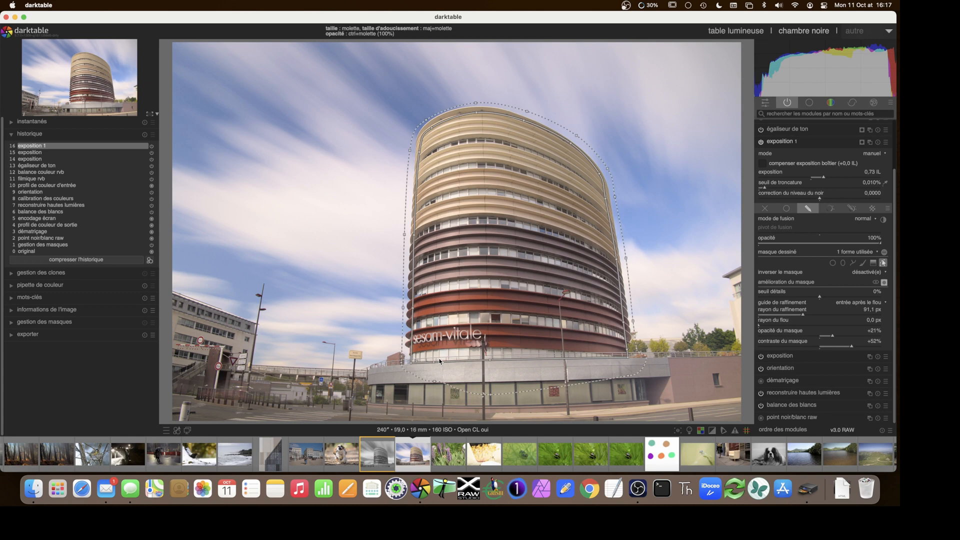
{"action": "left_click_drag", "start_coordinate": [429, 398], "coordinate": [431, 401]}
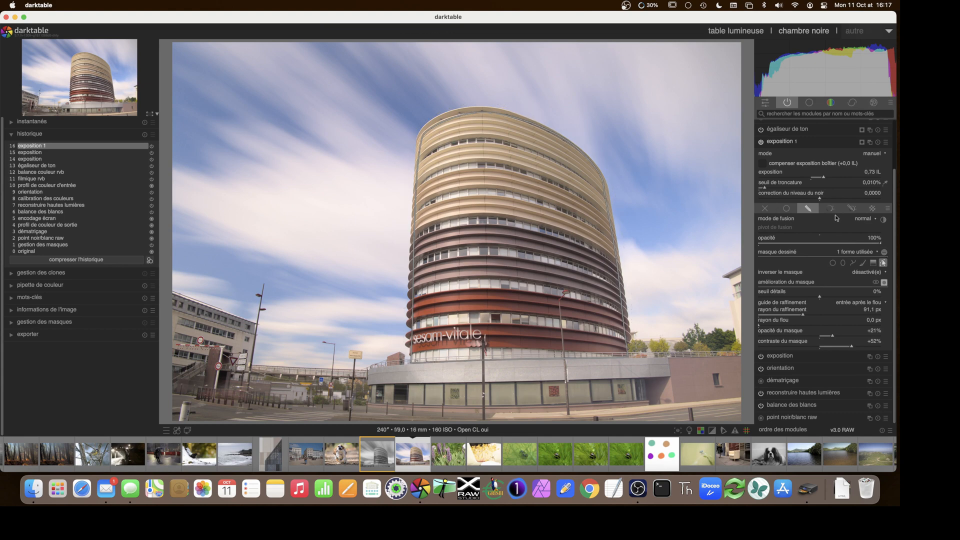
{"action": "left_click", "coordinate": [883, 262]}
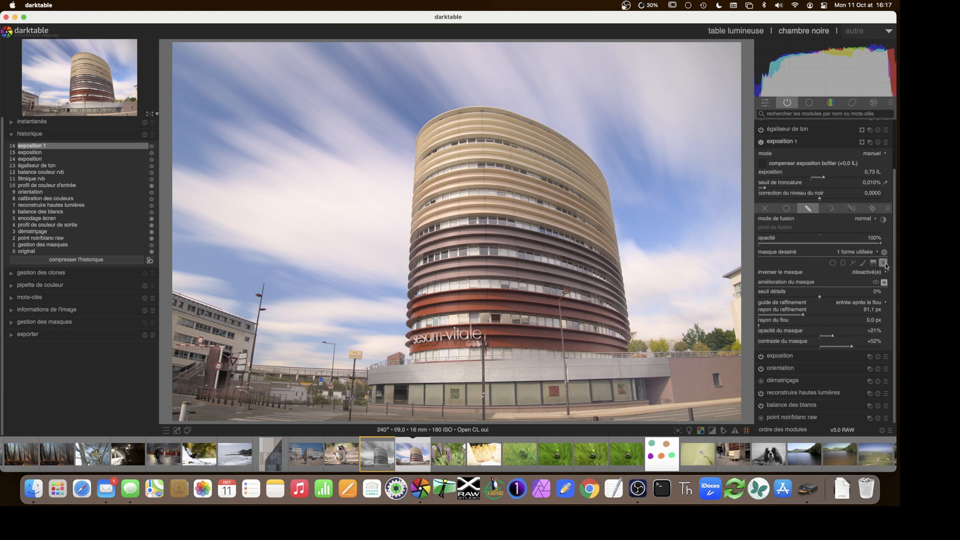
- Switch the exposition 1 module off and on repeatedly to compare the tower with and without the masked correction
{"action": "left_click", "coordinate": [761, 142]}
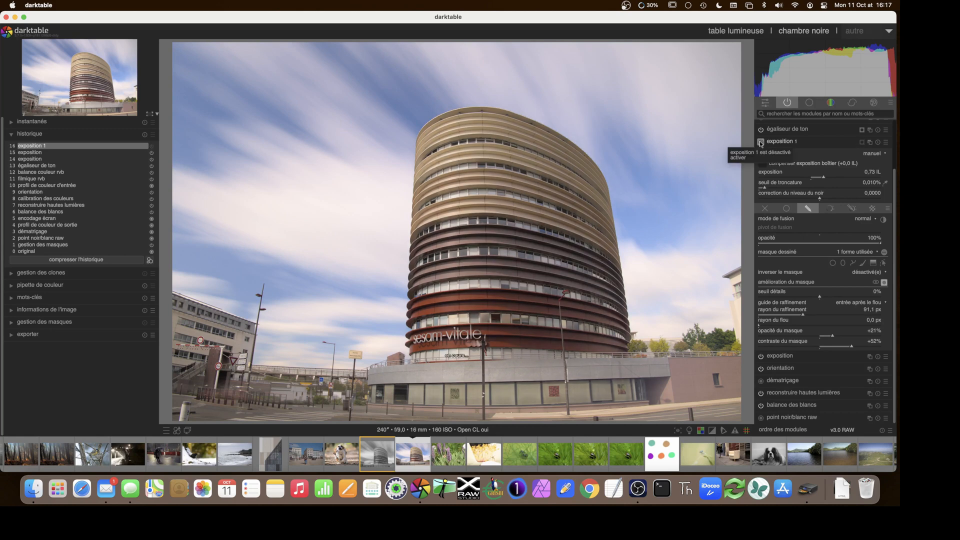
{"action": "left_click", "coordinate": [761, 142]}
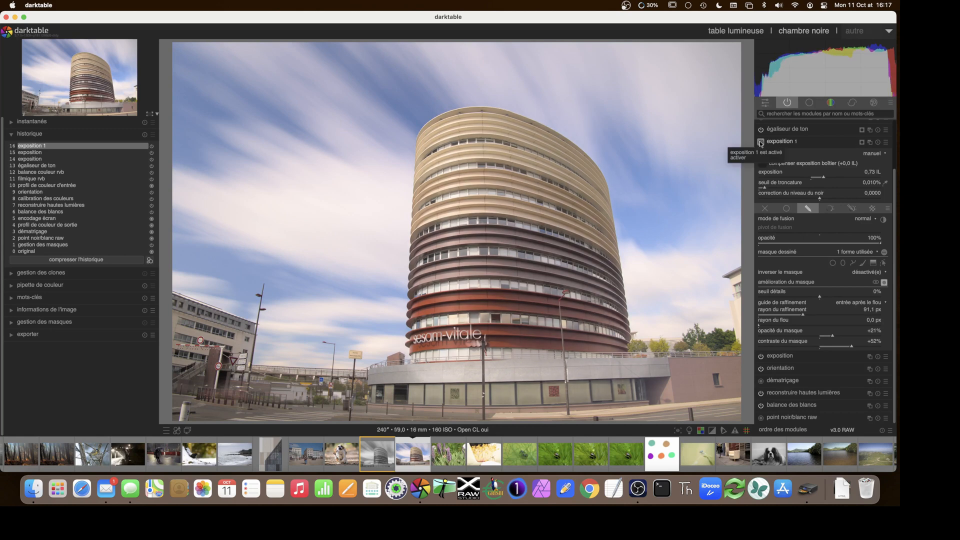
{"action": "left_click", "coordinate": [761, 143]}
{"action": "left_click", "coordinate": [761, 143]}
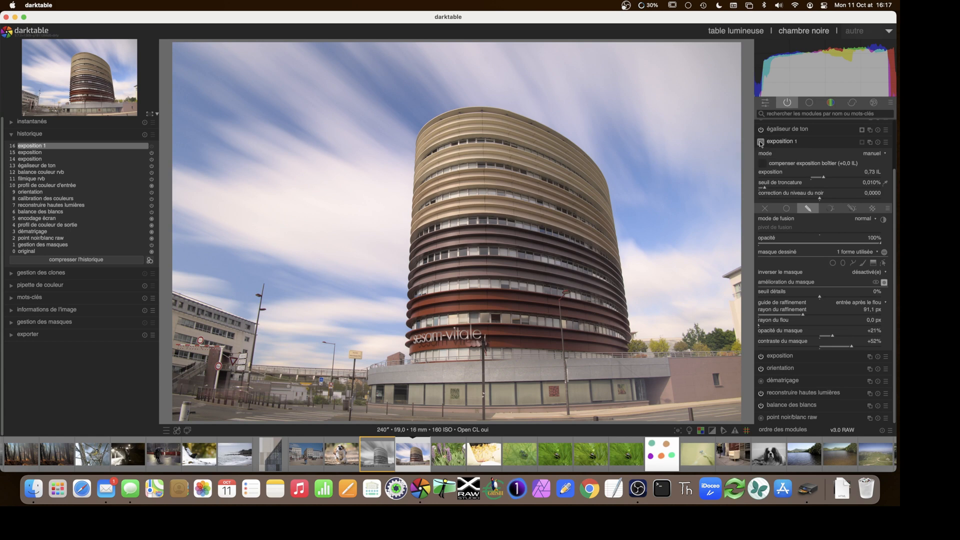
{"action": "left_click", "coordinate": [761, 143]}
{"action": "left_click", "coordinate": [761, 142]}
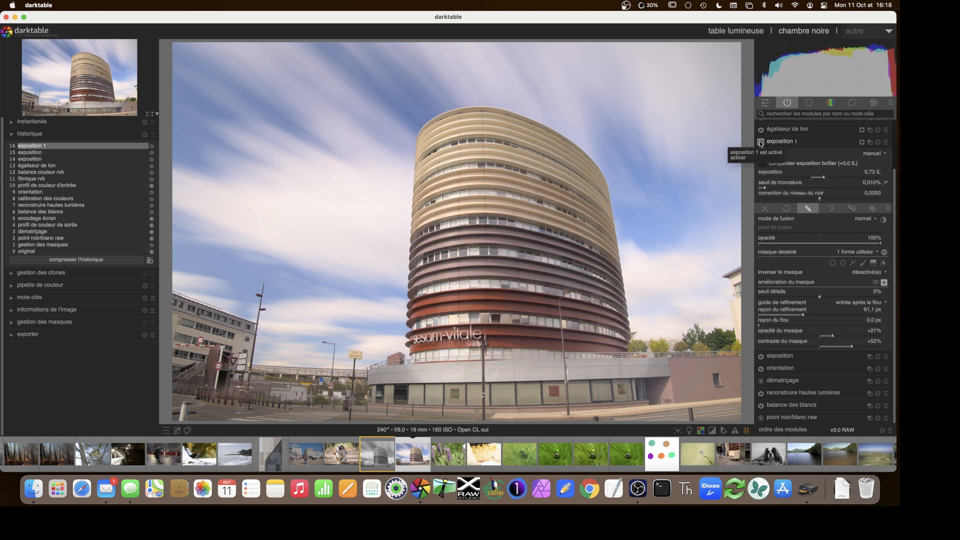
{"action": "left_click", "coordinate": [761, 142]}
- Lower the tower's exposition to -2,87 IL and inspect the darkened edges up close along its side and roofline
{"action": "left_click_drag", "start_coordinate": [801, 179], "coordinate": [763, 179]}
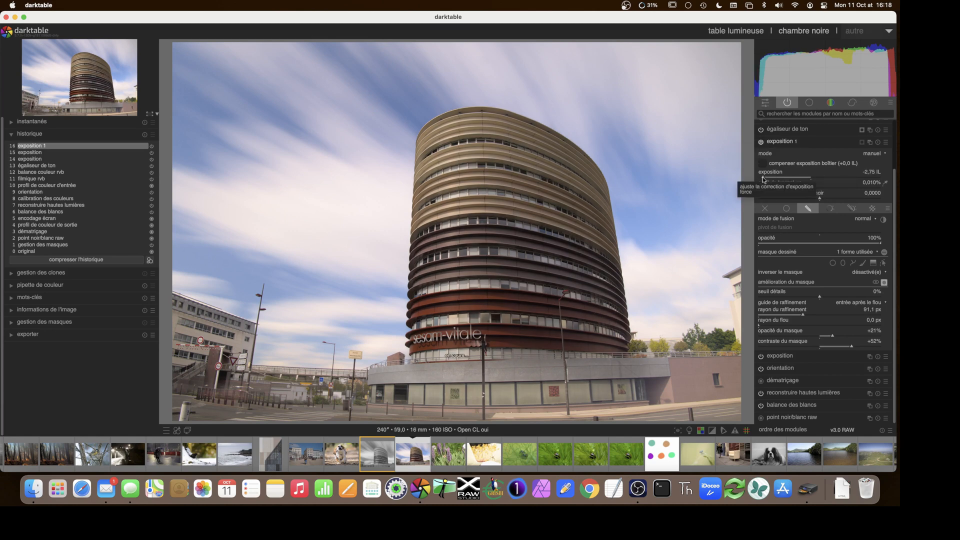
{"action": "left_click", "coordinate": [760, 178]}
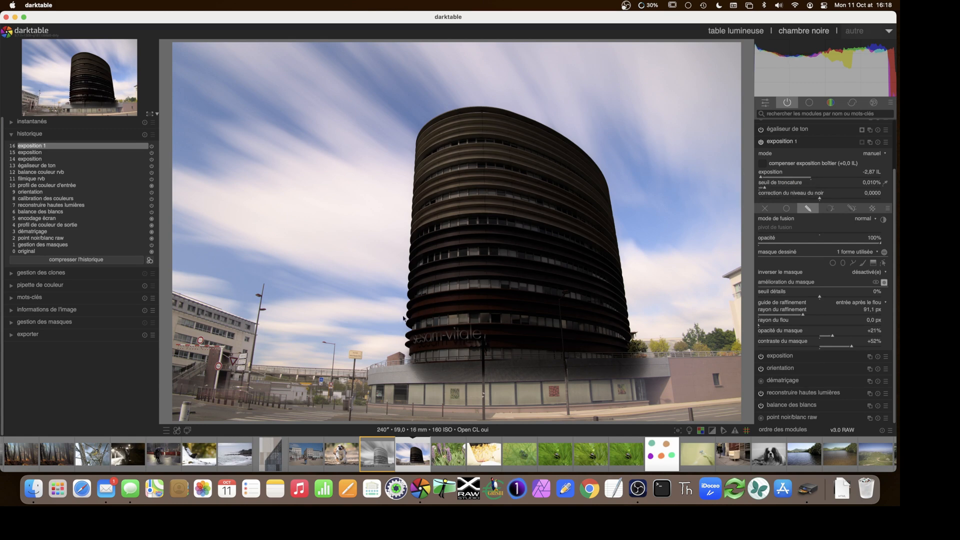
{"action": "scroll", "coordinate": [403, 318], "scroll_direction": "up", "scroll_amount": 2}
{"action": "scroll", "coordinate": [403, 315], "scroll_direction": "up", "scroll_amount": 2}
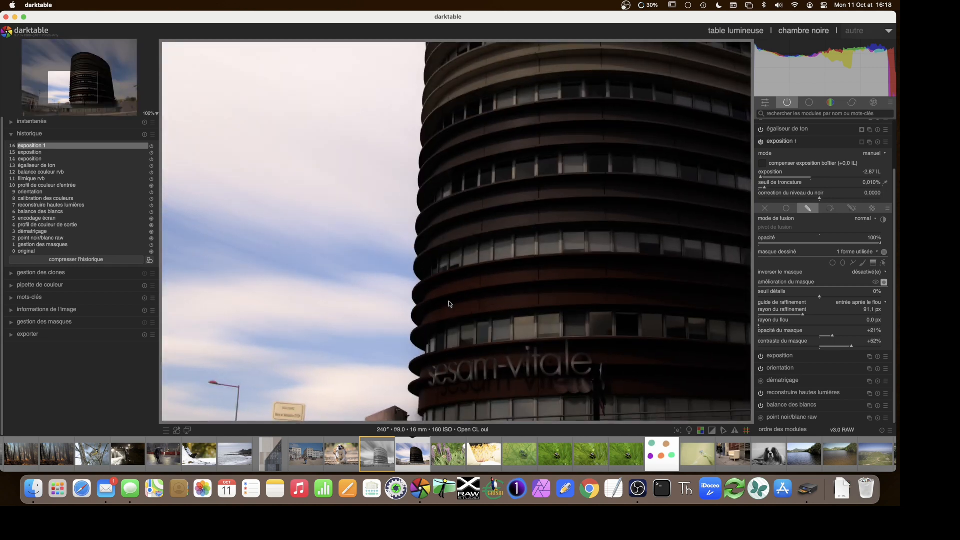
{"action": "left_click_drag", "start_coordinate": [466, 170], "coordinate": [455, 319]}
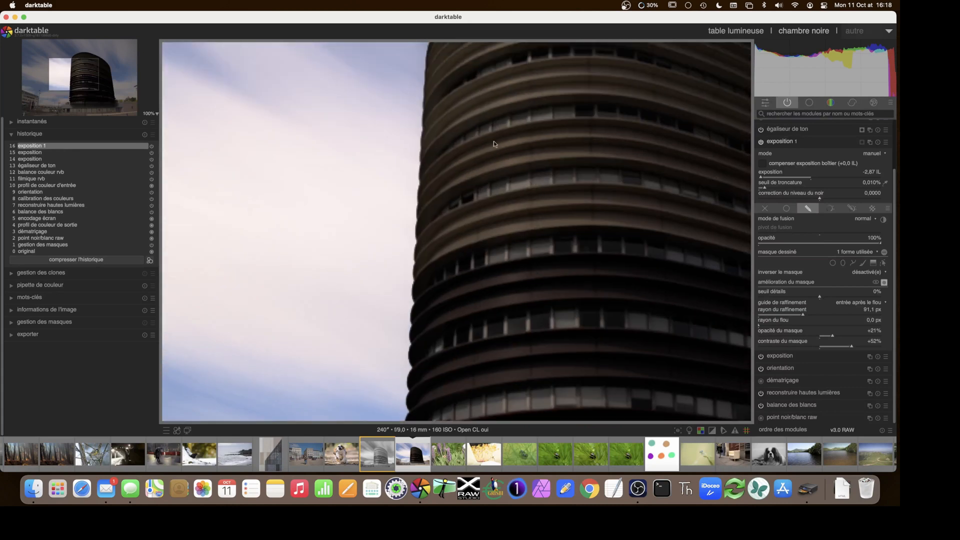
{"action": "left_click_drag", "start_coordinate": [492, 132], "coordinate": [477, 300]}
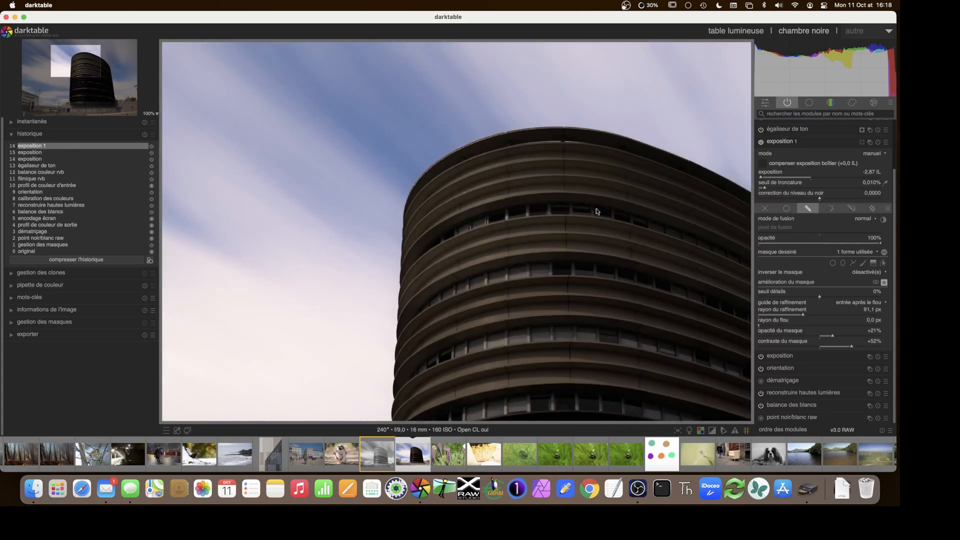
{"action": "left_click_drag", "start_coordinate": [428, 154], "coordinate": [211, 84]}
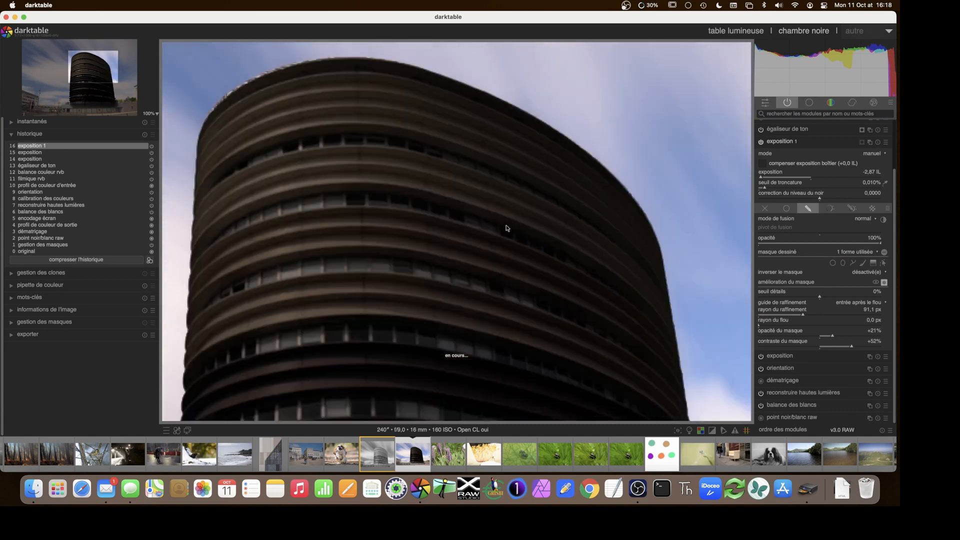
{"action": "scroll", "coordinate": [476, 219], "scroll_direction": "down", "scroll_amount": 3}
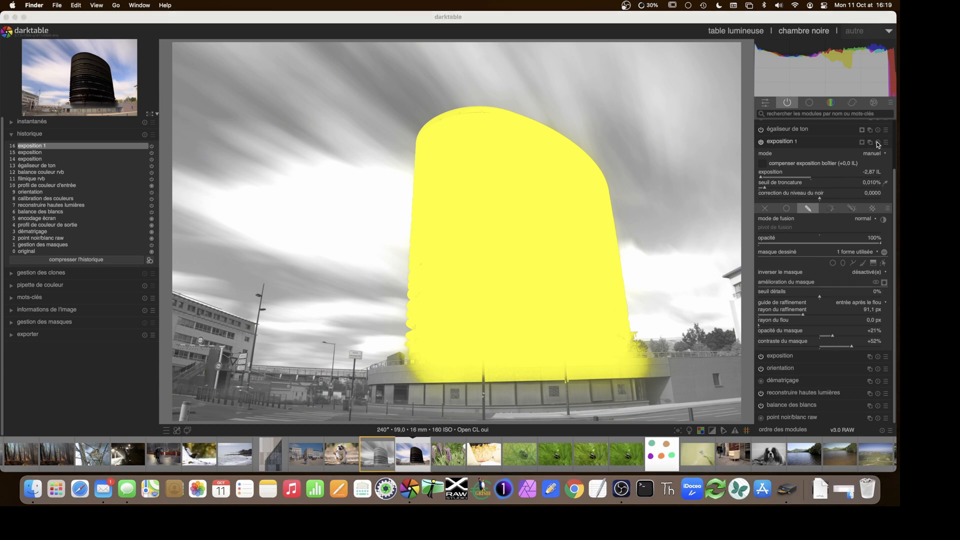
- Reset the exposition 1 module, removing the tower mask, and compress the edit history
{"action": "left_click", "coordinate": [878, 143]}
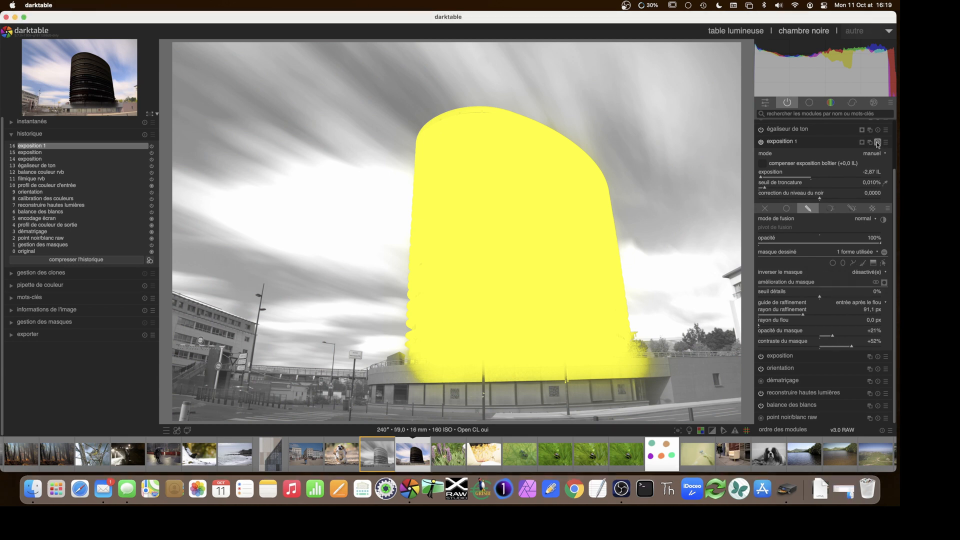
{"action": "left_click", "coordinate": [878, 143]}
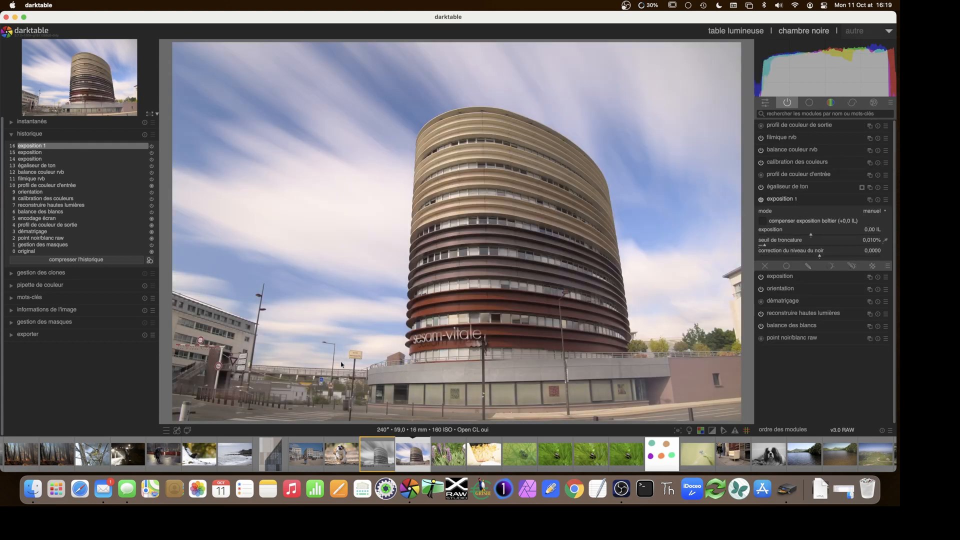
{"action": "left_click", "coordinate": [100, 259]}
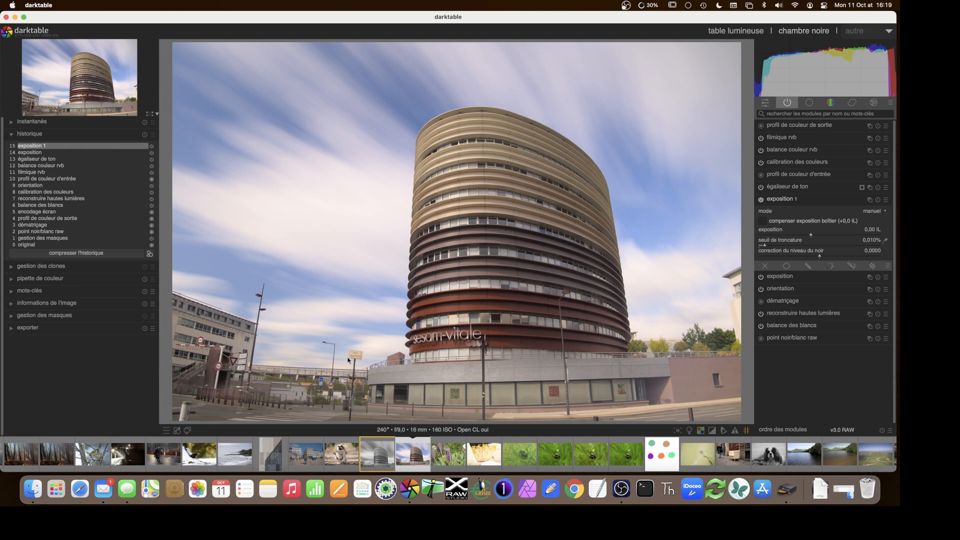
- Magnify the photo to 400% and centre the view on the street sign beside the tower
{"action": "scroll", "coordinate": [348, 360], "scroll_direction": "up", "scroll_amount": 5}
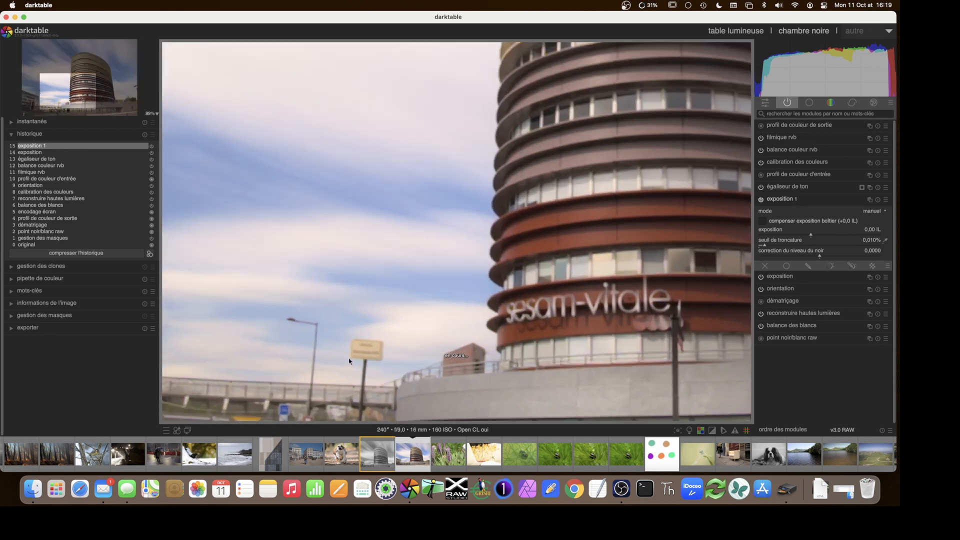
{"action": "left_click_drag", "start_coordinate": [363, 351], "coordinate": [399, 300]}
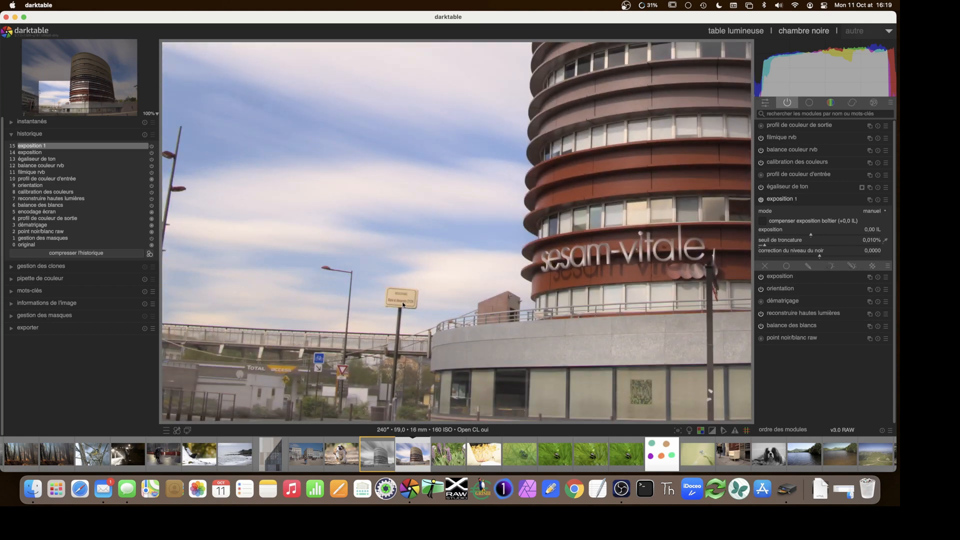
{"action": "scroll", "coordinate": [401, 303], "scroll_direction": "up", "scroll_amount": 4}
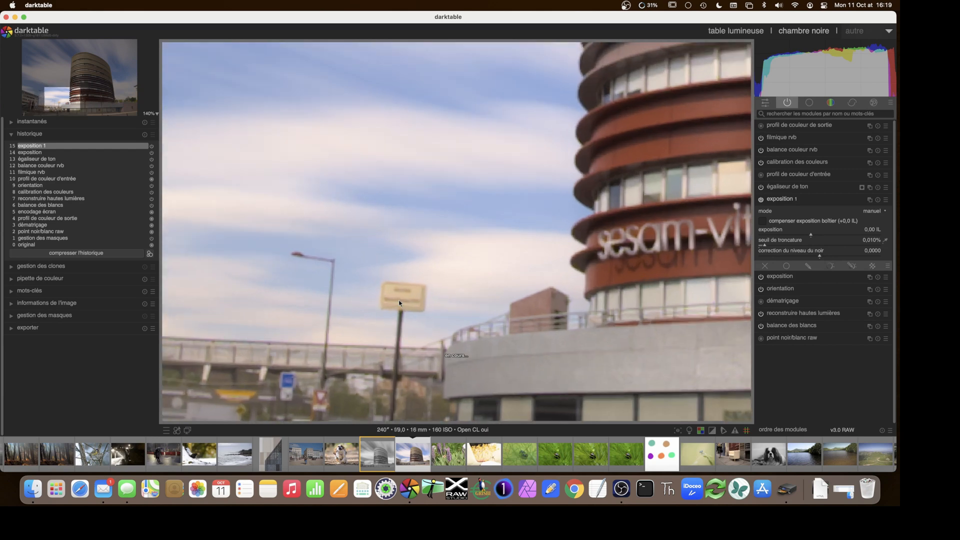
{"action": "scroll", "coordinate": [399, 302], "scroll_direction": "down", "scroll_amount": 2}
{"action": "scroll", "coordinate": [399, 302], "scroll_direction": "up", "scroll_amount": 5}
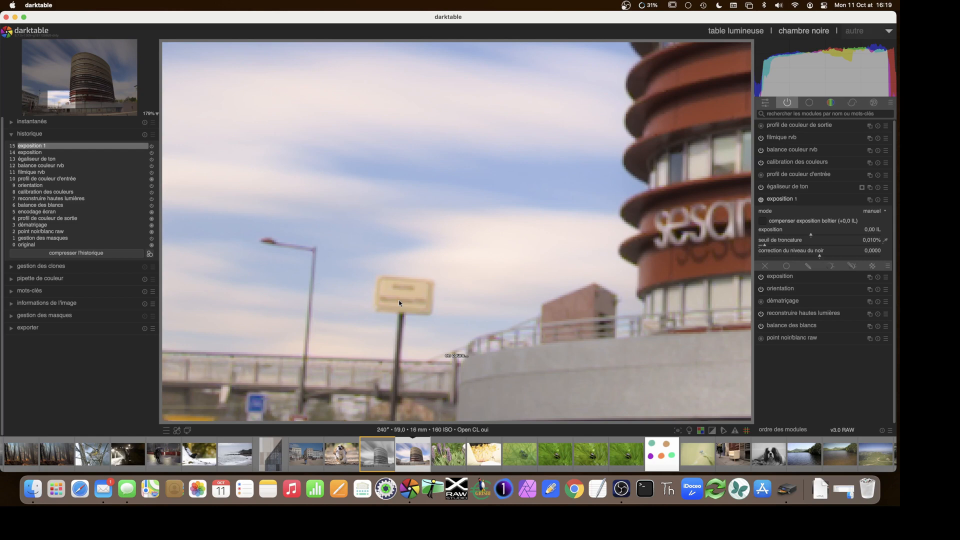
{"action": "scroll", "coordinate": [399, 302], "scroll_direction": "down", "scroll_amount": 4}
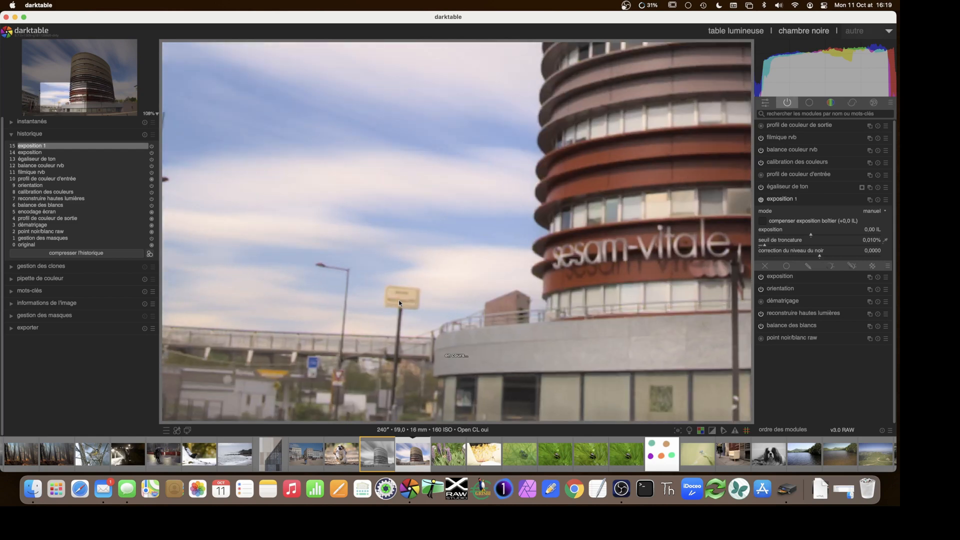
{"action": "scroll", "coordinate": [399, 302], "scroll_direction": "up", "scroll_amount": 4}
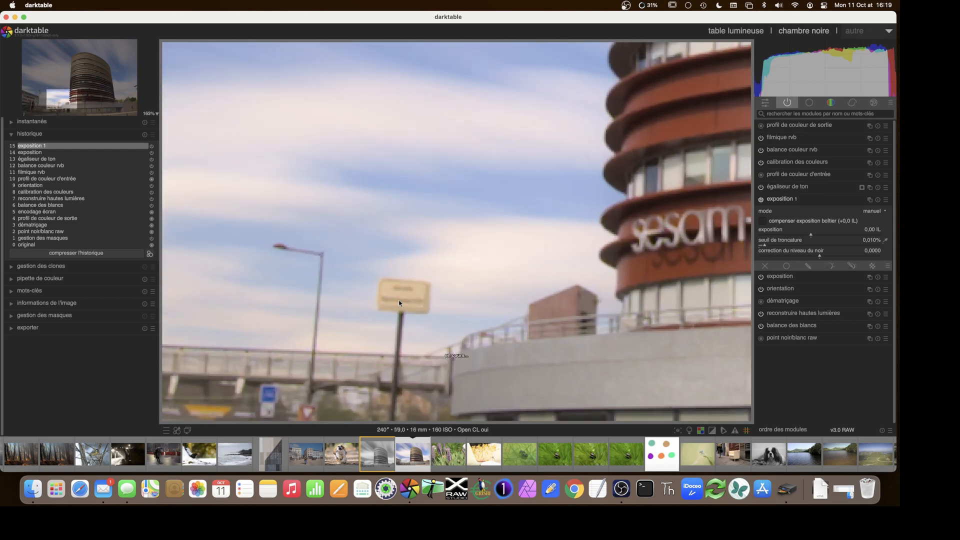
{"action": "left_click", "coordinate": [156, 114]}
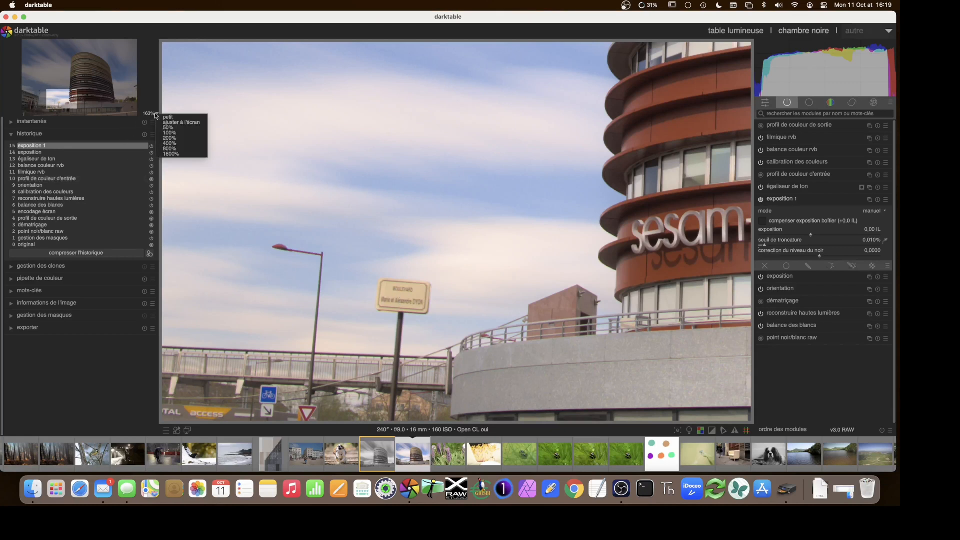
{"action": "left_click", "coordinate": [165, 144]}
{"action": "left_click_drag", "start_coordinate": [382, 325], "coordinate": [491, 229]}
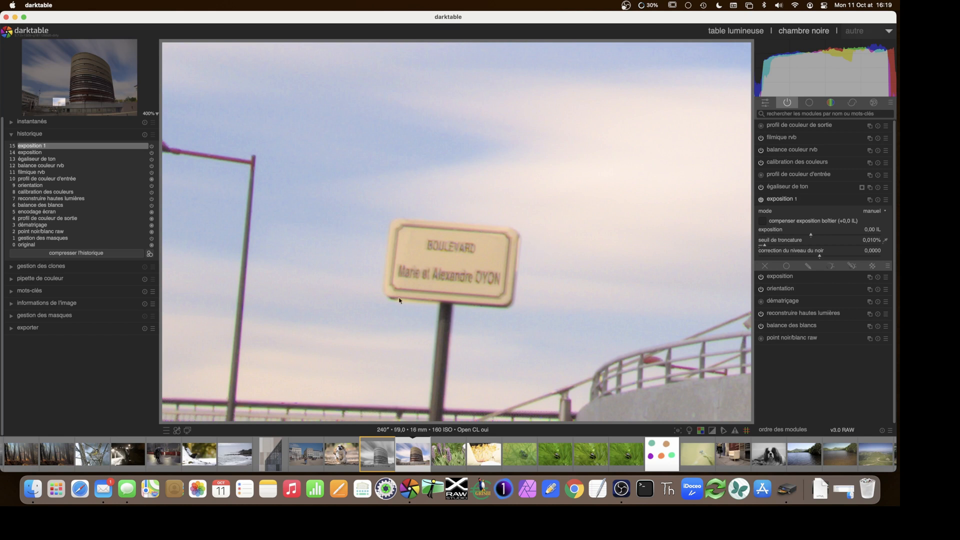
- Add a drawn mask to exposition 1, tracing the street sign with a straight-sided path of four corner nodes
{"action": "left_click", "coordinate": [806, 266]}
{"action": "left_click", "coordinate": [852, 321]}
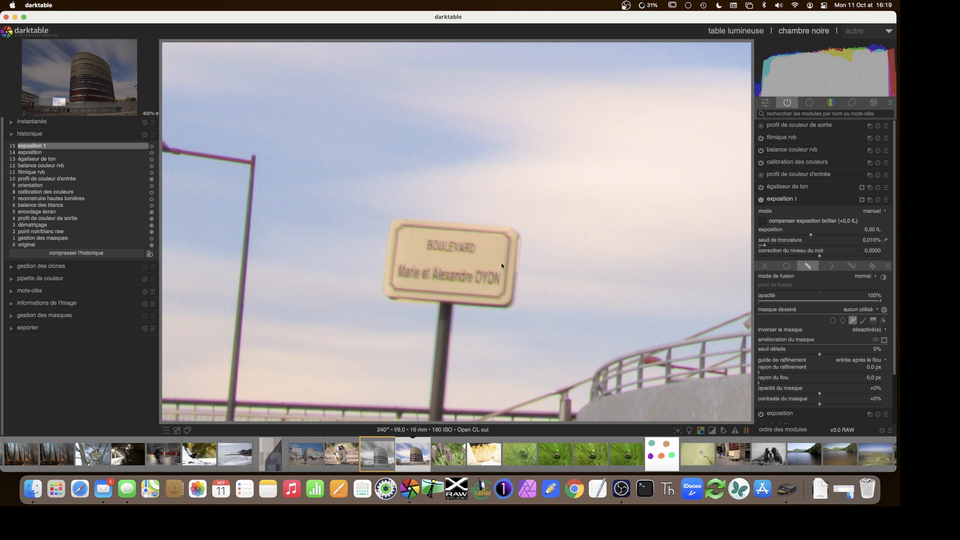
{"action": "left_click", "coordinate": [513, 232]}
{"action": "left_click", "coordinate": [395, 223]}
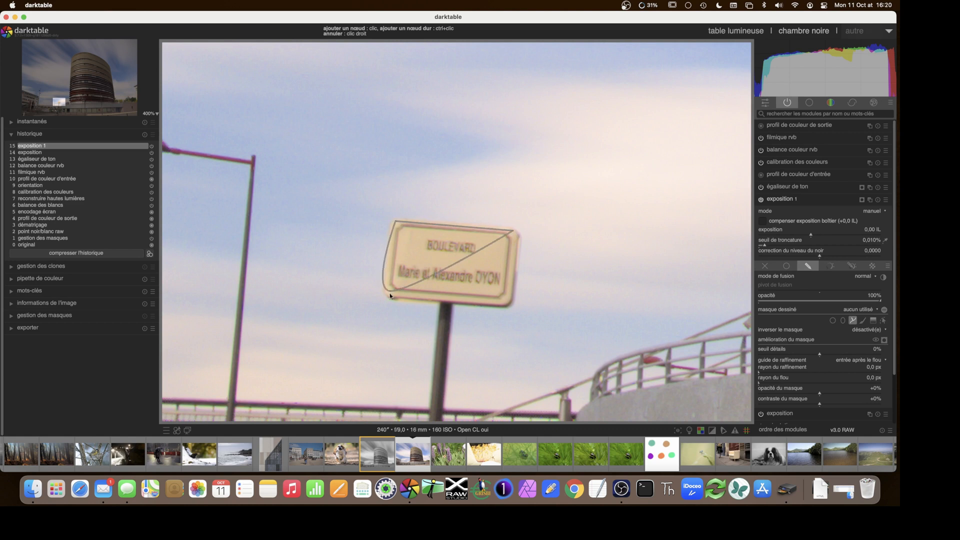
{"action": "left_click", "coordinate": [389, 297]}
{"action": "left_click", "coordinate": [505, 303]}
{"action": "right_click", "coordinate": [508, 279]}
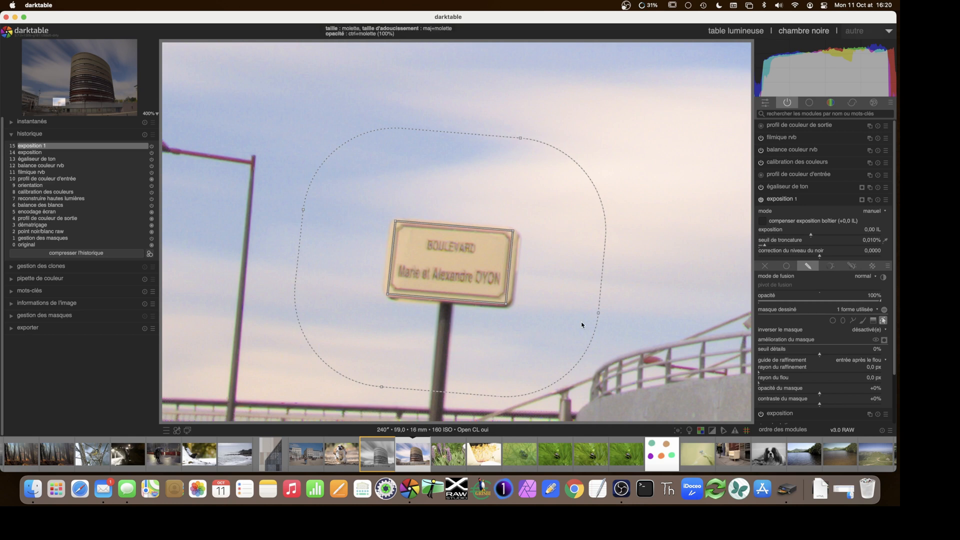
- Shrink the sign path's feathering border to a narrow band and display the mask overlay
{"action": "scroll", "coordinate": [484, 269], "scroll_direction": "down", "scroll_amount": 8}
{"action": "scroll", "coordinate": [483, 270], "scroll_direction": "down", "scroll_amount": 5}
{"action": "scroll", "coordinate": [483, 266], "scroll_direction": "down", "scroll_amount": 4}
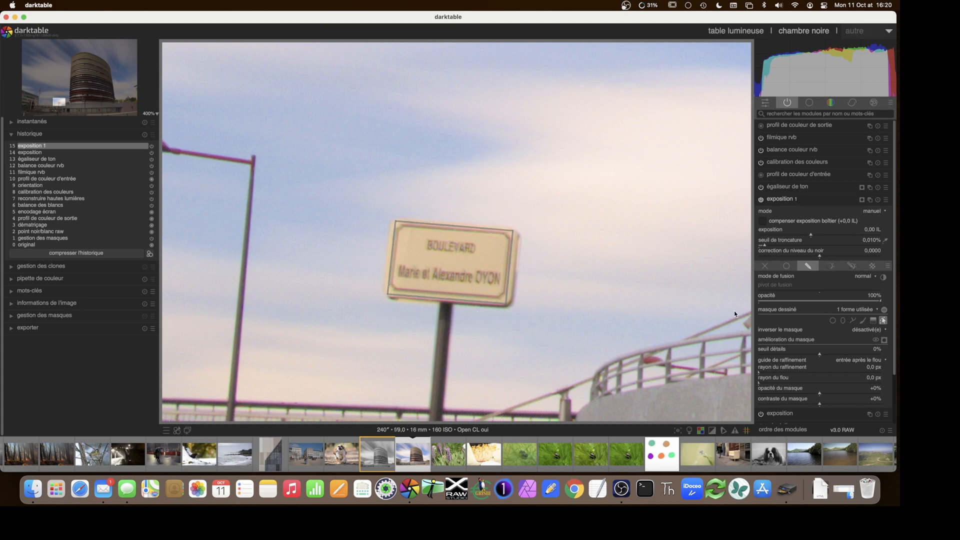
{"action": "left_click", "coordinate": [884, 340]}
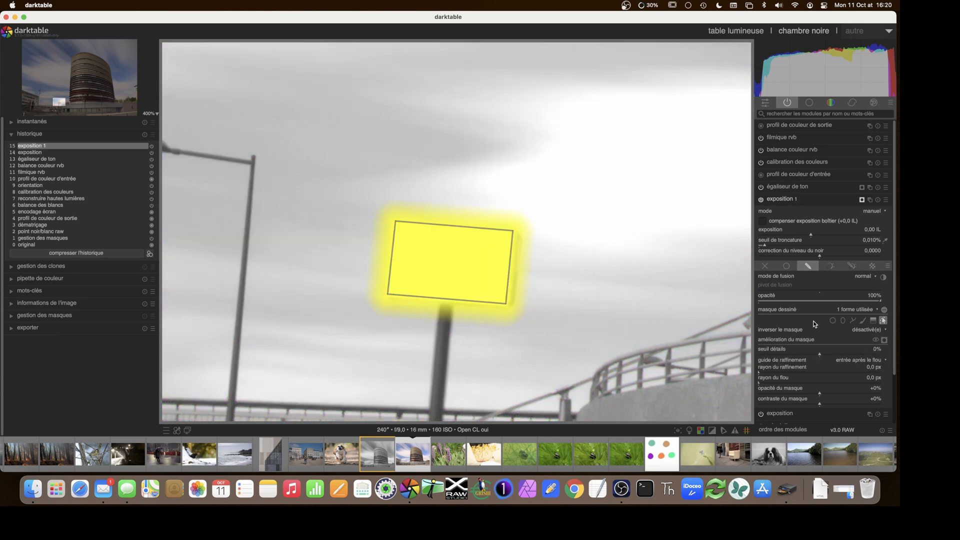
- Set the sign mask's rayon du raffinement to 61,8 px, trying 50,0 px first, and check the overlay below the sign
{"action": "scroll", "coordinate": [773, 328], "scroll_direction": "down", "scroll_amount": 2}
{"action": "left_click_drag", "start_coordinate": [760, 342], "coordinate": [784, 343]}
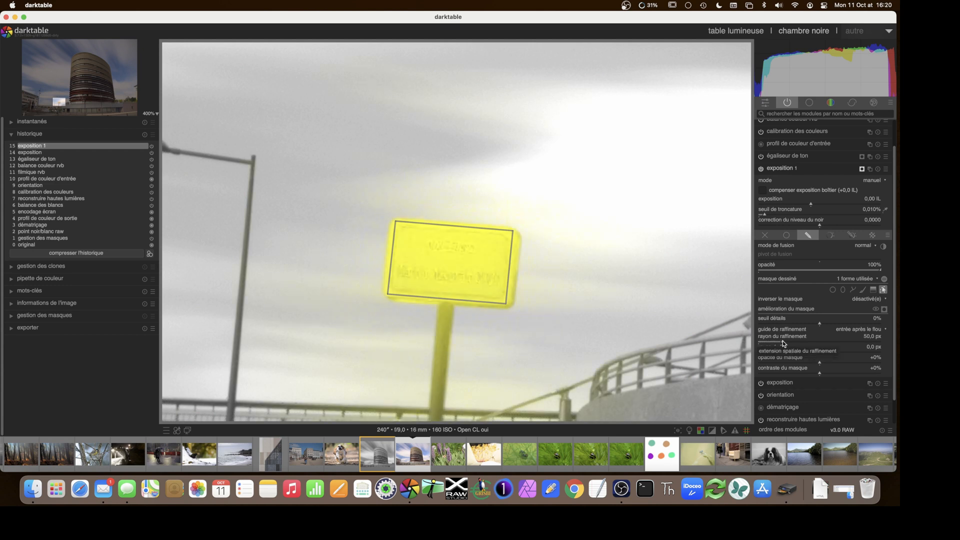
{"action": "left_click_drag", "start_coordinate": [783, 344], "coordinate": [799, 344]}
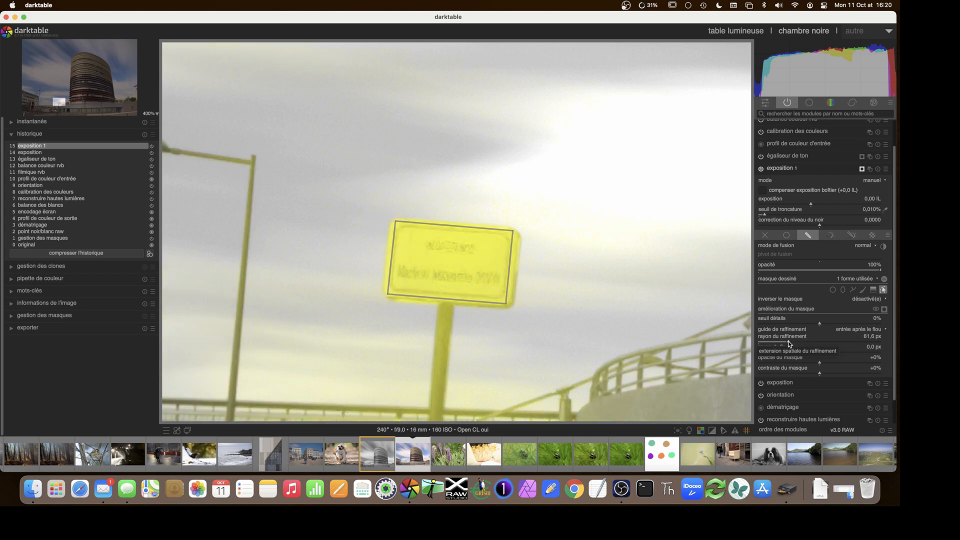
{"action": "left_click_drag", "start_coordinate": [582, 331], "coordinate": [580, 270]}
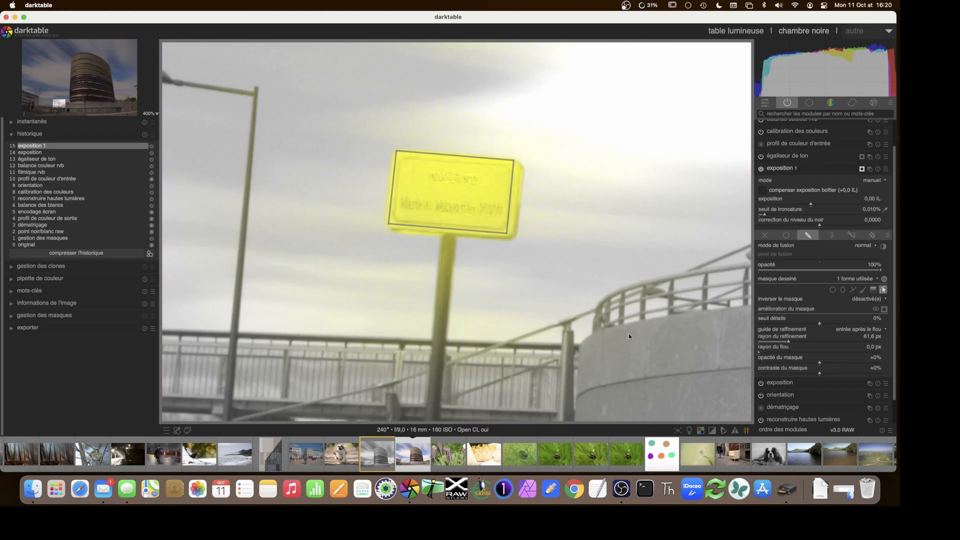
- Reduce the sign mask's rayon du raffinement to 33,9 px and raise its contraste du masque to +60%
{"action": "left_click_drag", "start_coordinate": [792, 343], "coordinate": [777, 343]}
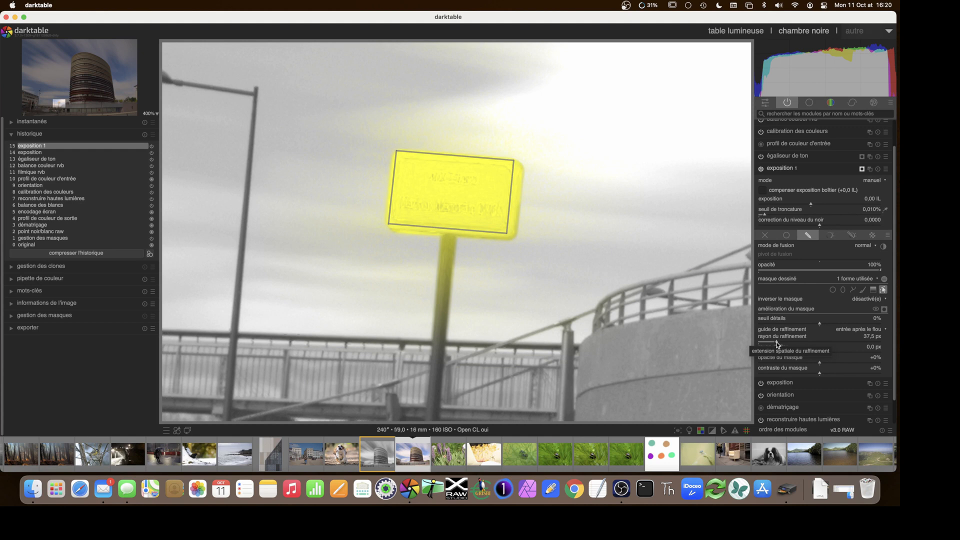
{"action": "left_click_drag", "start_coordinate": [776, 342], "coordinate": [773, 344]}
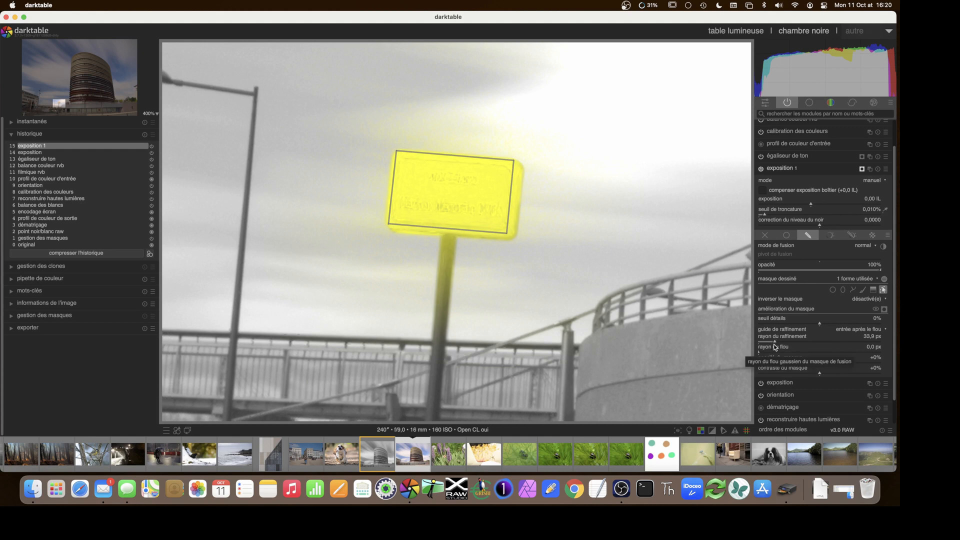
{"action": "left_click_drag", "start_coordinate": [822, 375], "coordinate": [857, 375]}
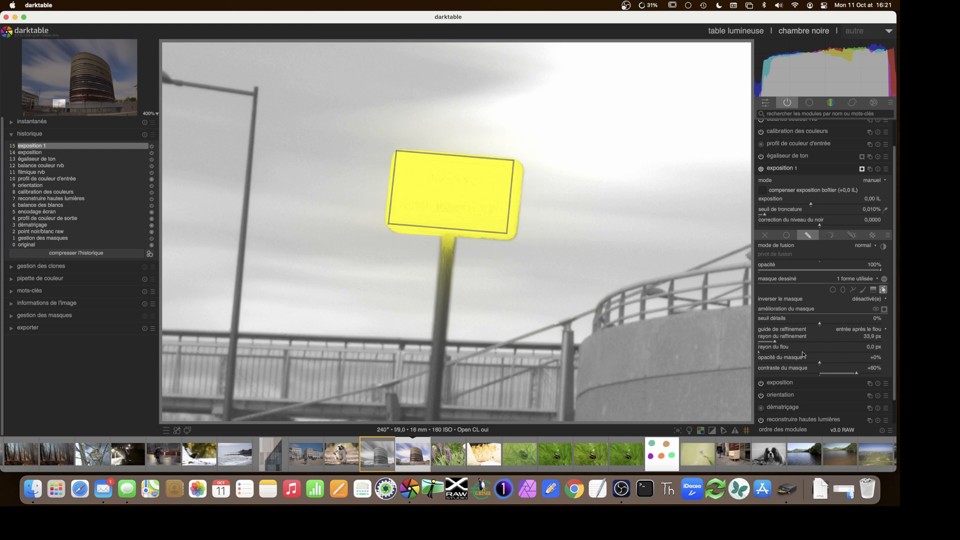
- Set the sign mask's rayon du flou to 36,1 px, trying 21,8 px and 34,3 px first
{"action": "left_click_drag", "start_coordinate": [786, 353], "coordinate": [793, 352]}
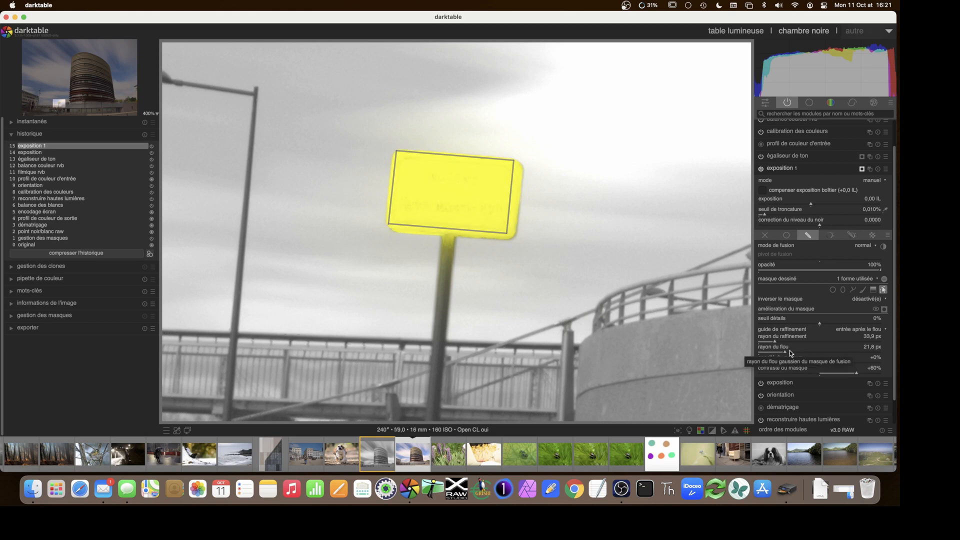
{"action": "left_click_drag", "start_coordinate": [793, 352], "coordinate": [800, 353]}
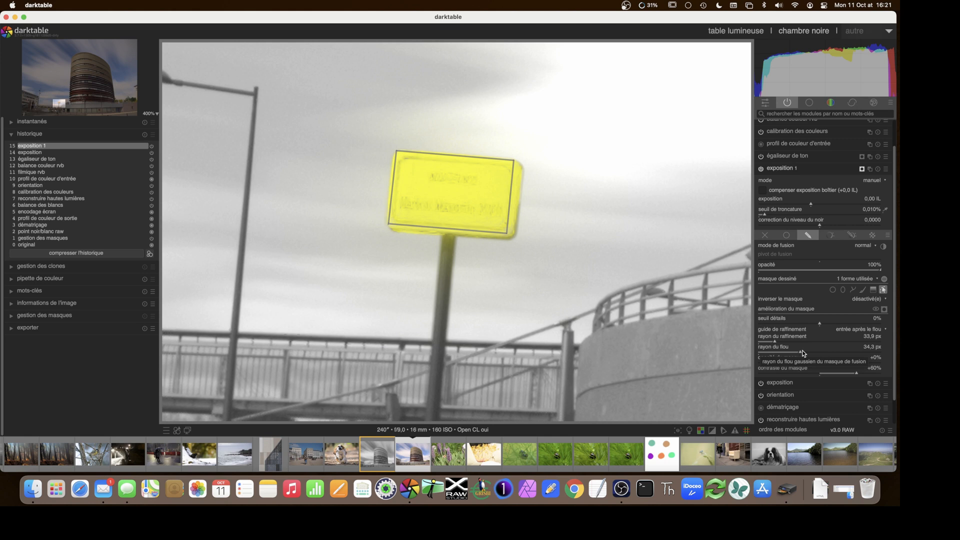
{"action": "left_click", "coordinate": [802, 352]}
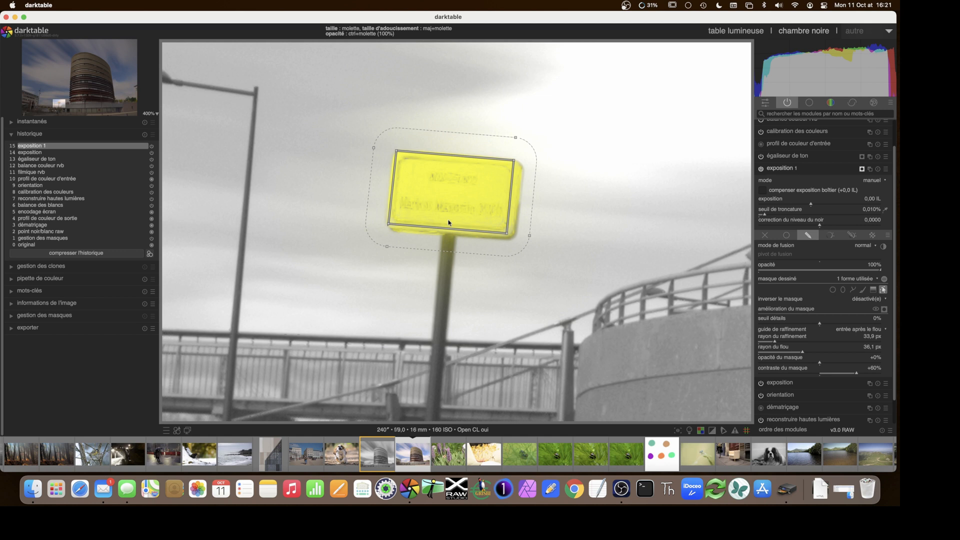
- Set the sign mask's opacité du masque to +14% and its contraste du masque to +70%
{"action": "left_click", "coordinate": [828, 363]}
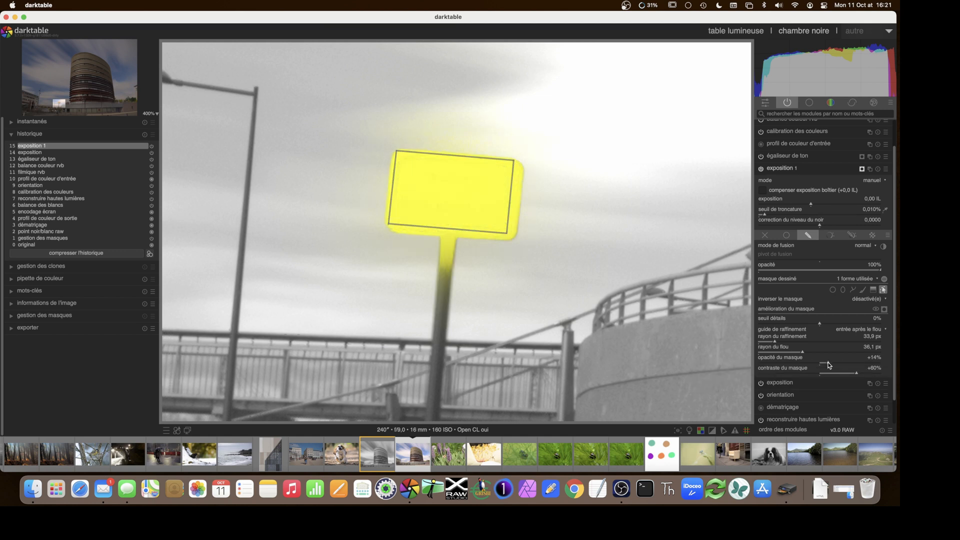
{"action": "left_click", "coordinate": [867, 374]}
{"action": "left_click_drag", "start_coordinate": [867, 375], "coordinate": [860, 376]}
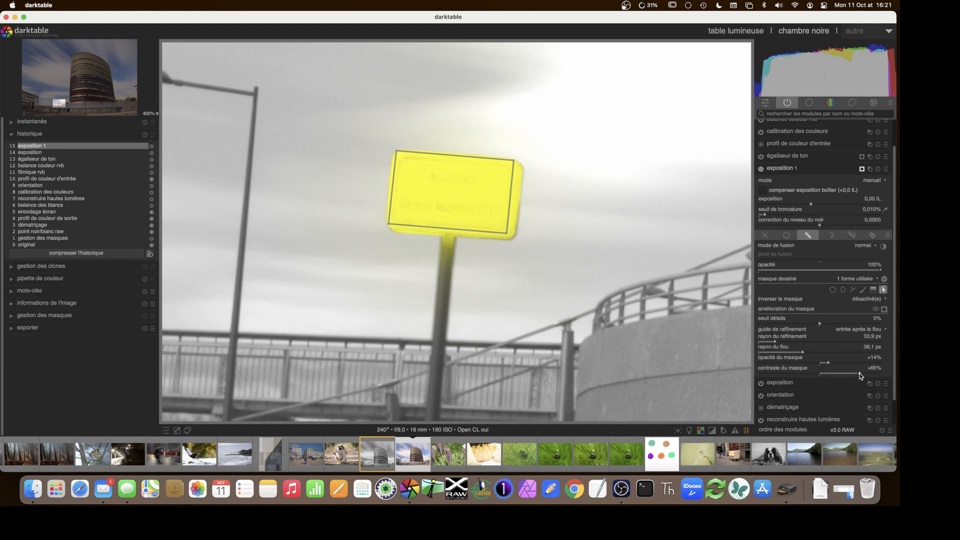
{"action": "left_click", "coordinate": [862, 373]}
- Hide the sign's path outline and mask overlay, and darken the sign by setting exposition 1's exposure to -1,34 IL
{"action": "left_click", "coordinate": [883, 289]}
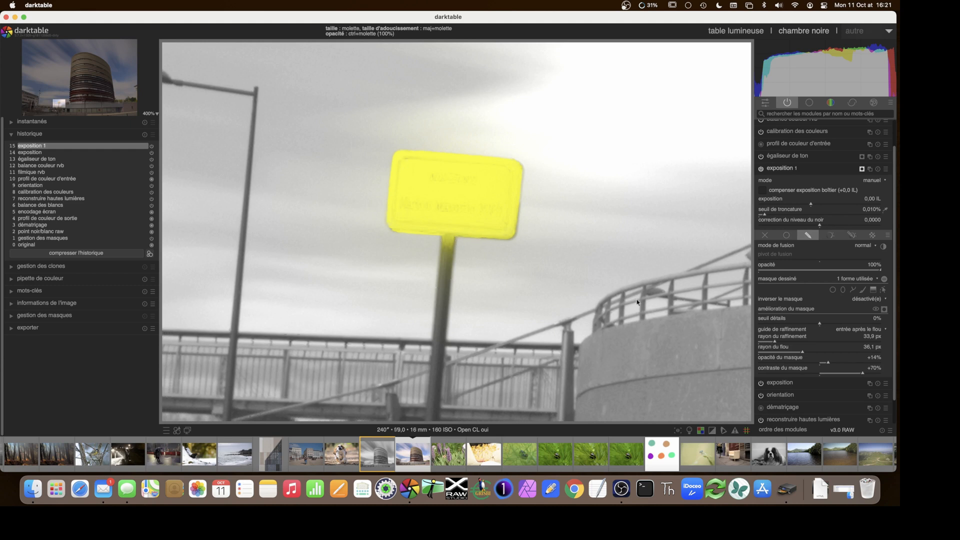
{"action": "left_click", "coordinate": [884, 309]}
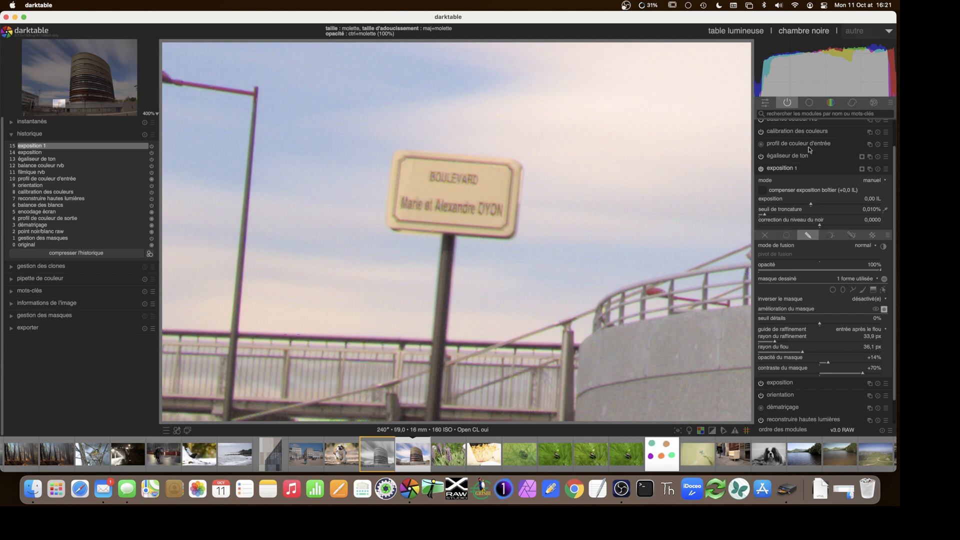
{"action": "left_click", "coordinate": [792, 206]}
{"action": "left_click_drag", "start_coordinate": [792, 206], "coordinate": [783, 206]}
{"action": "left_click", "coordinate": [844, 204]}
{"action": "left_click", "coordinate": [788, 205]}
{"action": "left_click", "coordinate": [787, 203]}
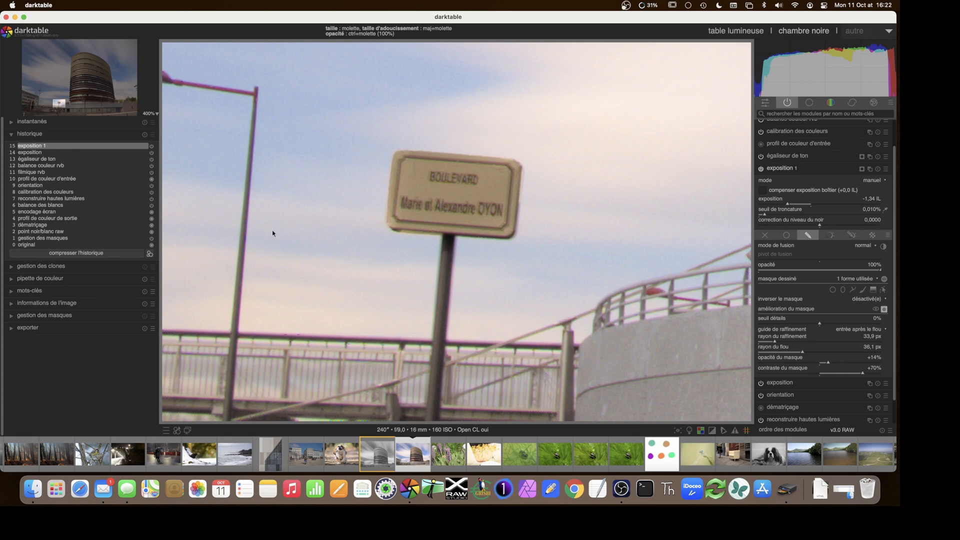
- View the whole tower photo and compare it with exposition 1 switched off and on
{"action": "scroll", "coordinate": [364, 231], "scroll_direction": "down", "scroll_amount": 8}
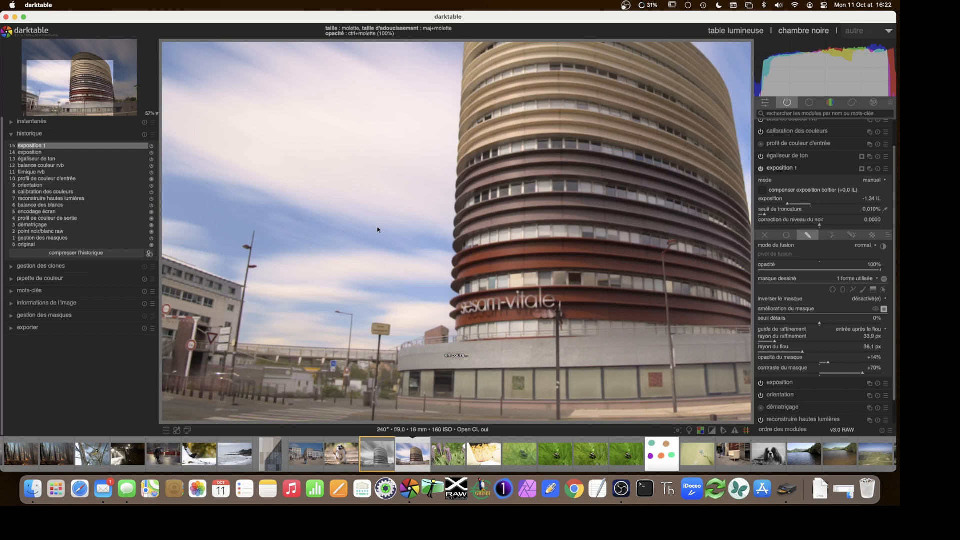
{"action": "scroll", "coordinate": [380, 232], "scroll_direction": "down", "scroll_amount": 1}
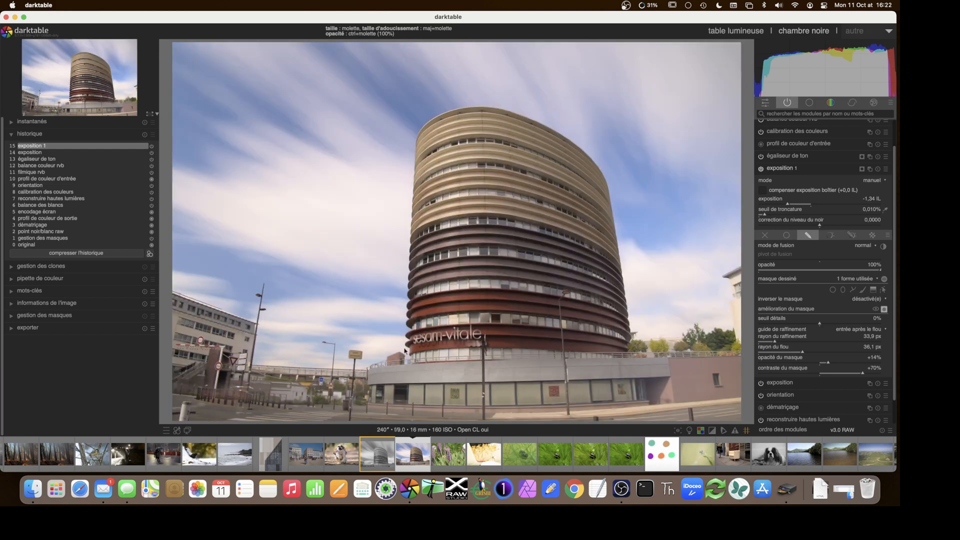
{"action": "left_click", "coordinate": [761, 168]}
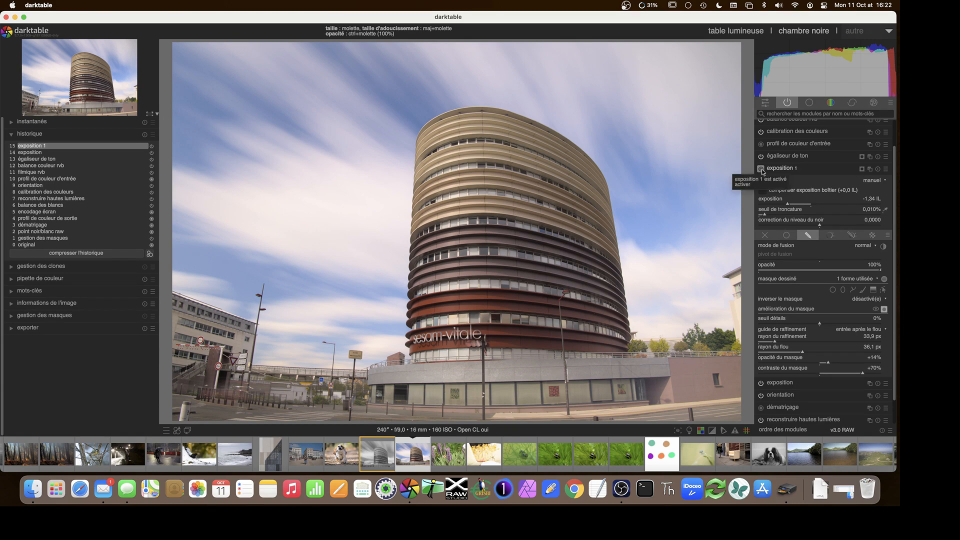
{"action": "left_click", "coordinate": [761, 169]}
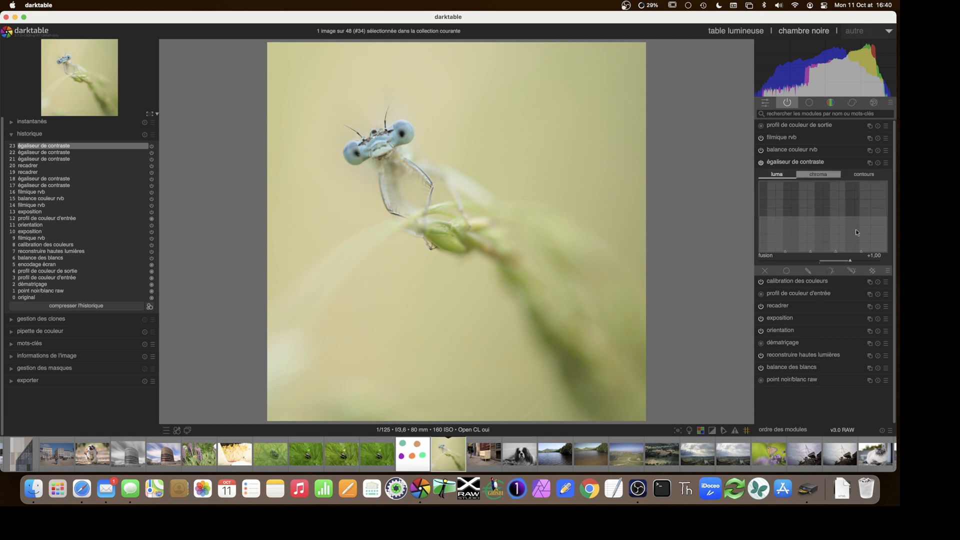
- Add a drawn mask to égaliseur de contraste, tracing a smooth closed path around the damselfly's head, body and legs
{"action": "left_click", "coordinate": [809, 271]}
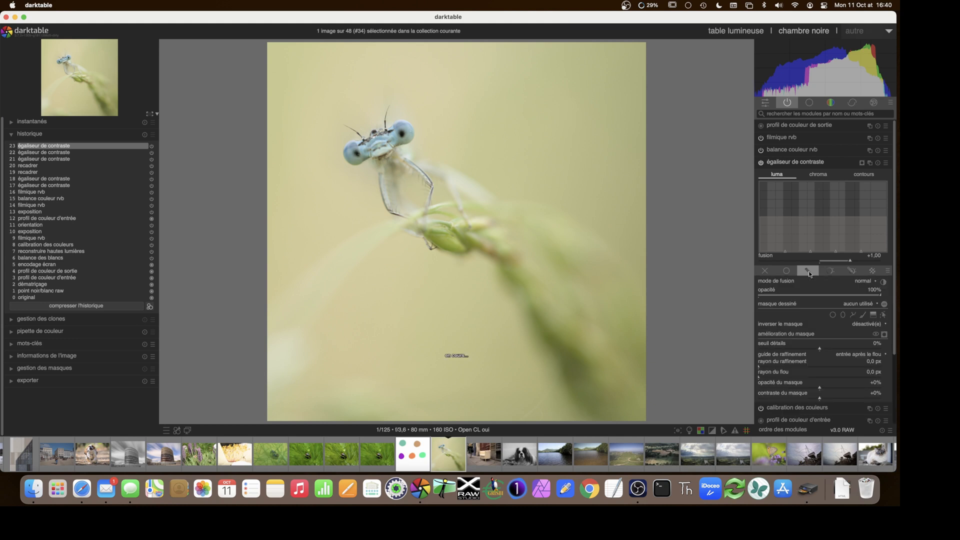
{"action": "left_click", "coordinate": [853, 315]}
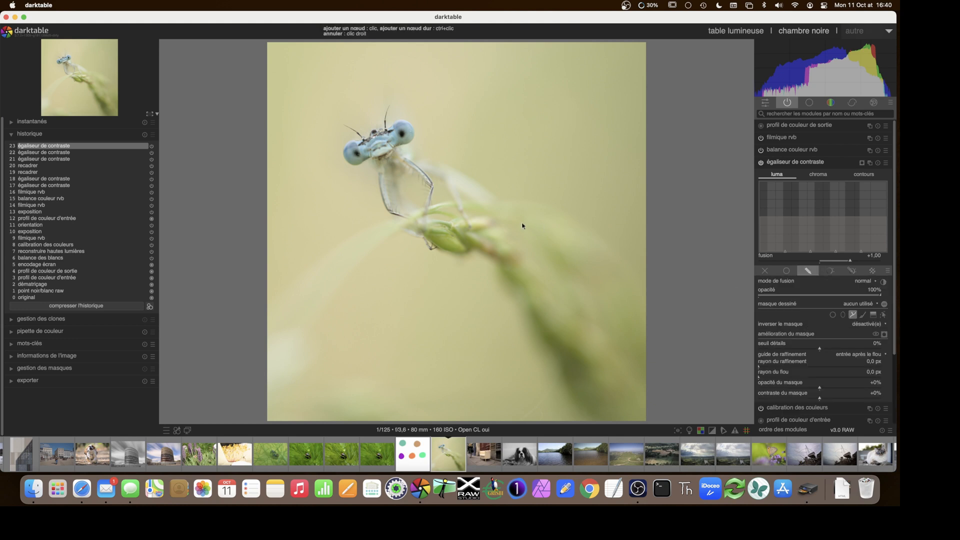
{"action": "left_click", "coordinate": [461, 240]}
{"action": "left_click", "coordinate": [353, 108]}
{"action": "left_click", "coordinate": [330, 145]}
{"action": "left_click", "coordinate": [349, 204]}
{"action": "left_click", "coordinate": [444, 266]}
{"action": "right_click", "coordinate": [444, 265]}
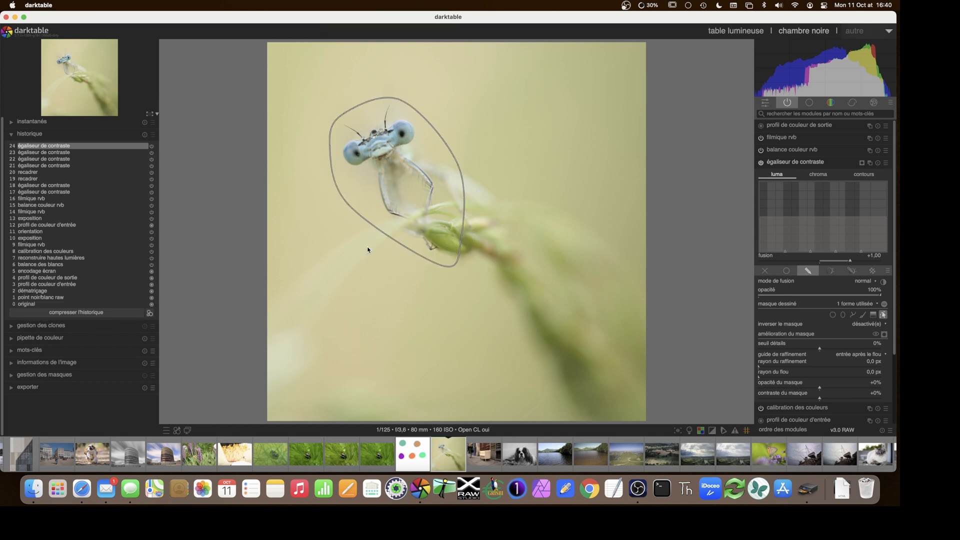
- Display the damselfly mask overlay to check the area covered by the path, and hide it again
{"action": "mouse_move", "coordinate": [376, 129]}
{"action": "scroll", "coordinate": [795, 334], "scroll_direction": "down", "scroll_amount": 3}
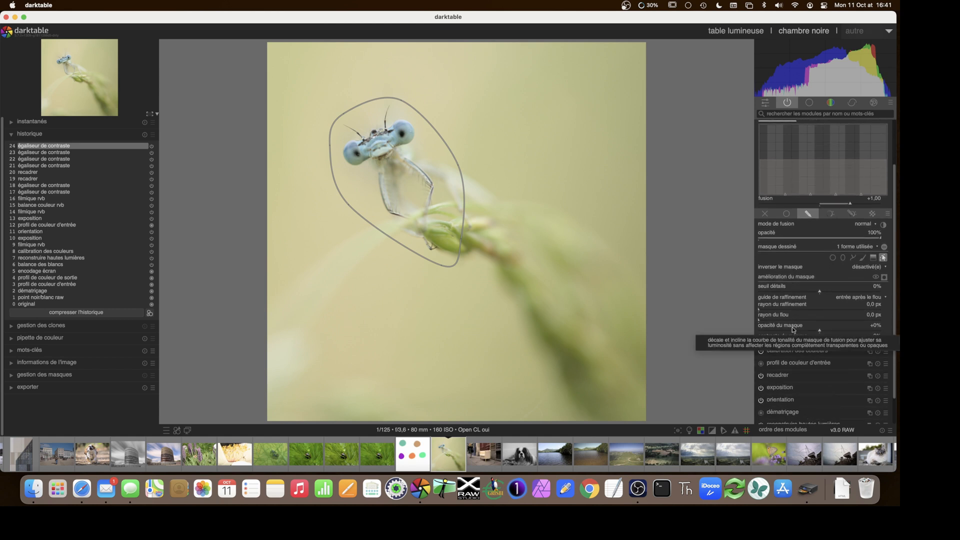
{"action": "left_click", "coordinate": [884, 278]}
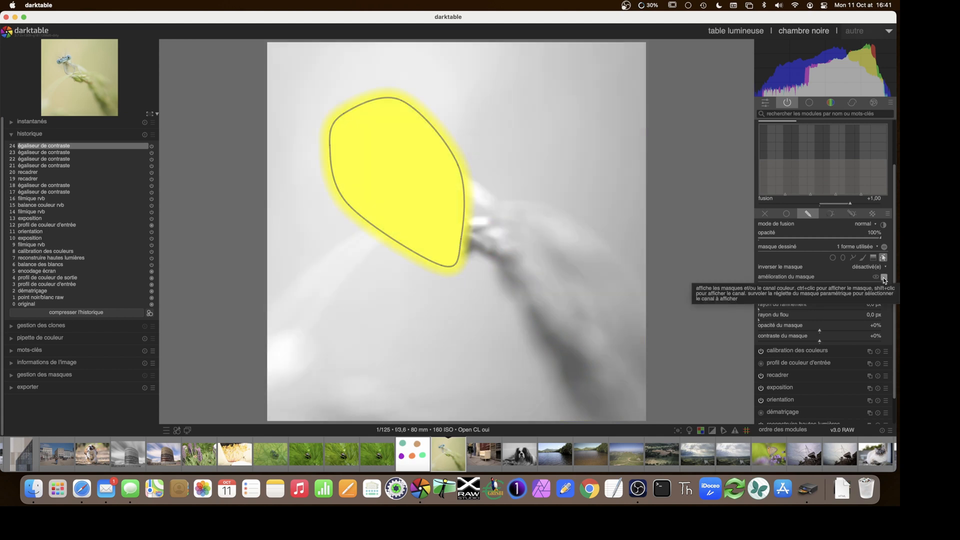
{"action": "left_click", "coordinate": [884, 277]}
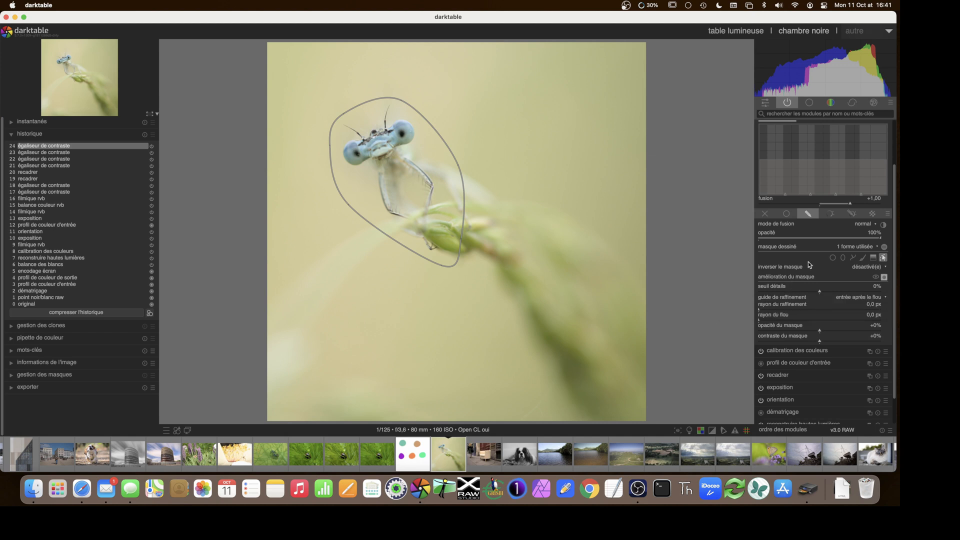
- Try raising the luma contrast curve of égaliseur de contraste at the fine and medium detail scales, and reset the curve
{"action": "scroll", "coordinate": [808, 262], "scroll_direction": "up", "scroll_amount": 1}
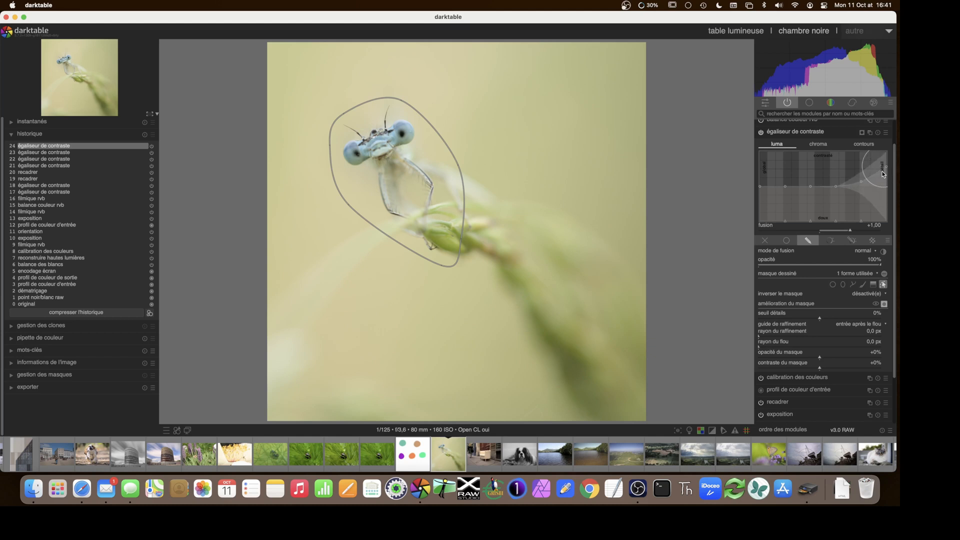
{"action": "left_click_drag", "start_coordinate": [883, 166], "coordinate": [886, 161]}
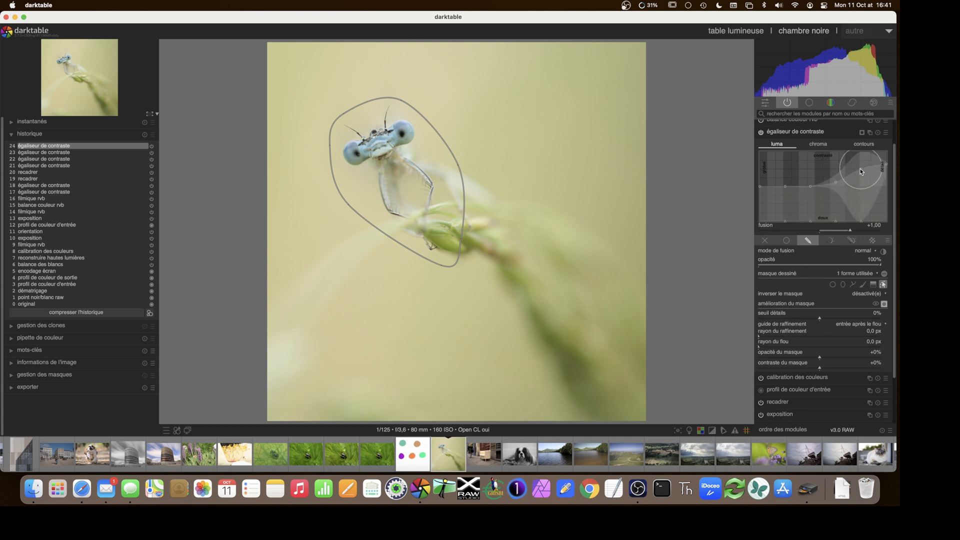
{"action": "left_click_drag", "start_coordinate": [835, 181], "coordinate": [834, 156]}
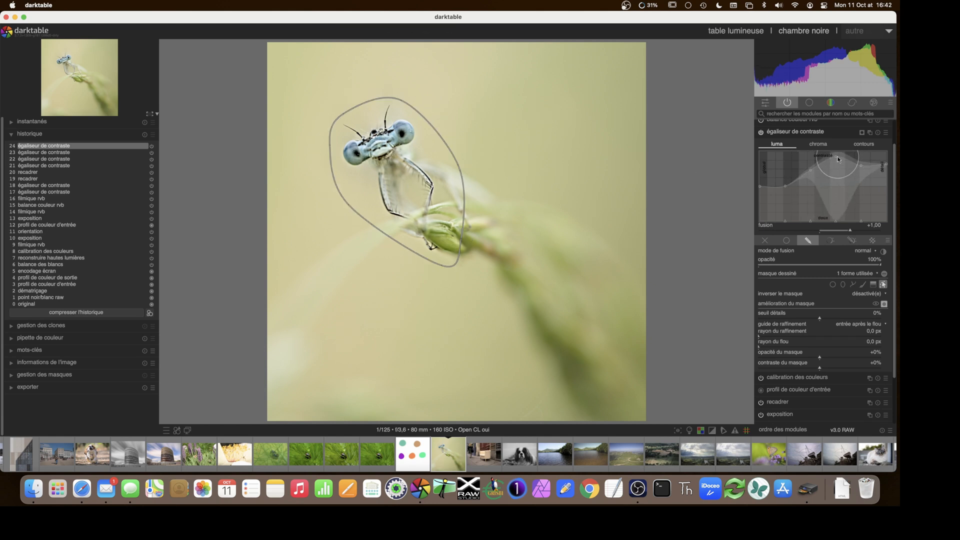
{"action": "double_click", "coordinate": [810, 187]}
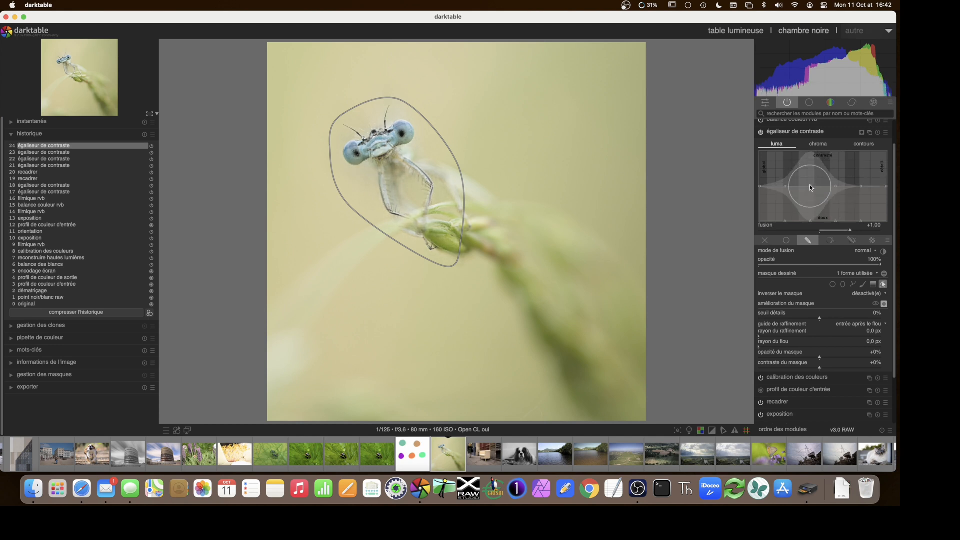
- Display the damselfly mask overlay and set the mask's seuil détails to 24%
{"action": "mouse_move", "coordinate": [392, 227]}
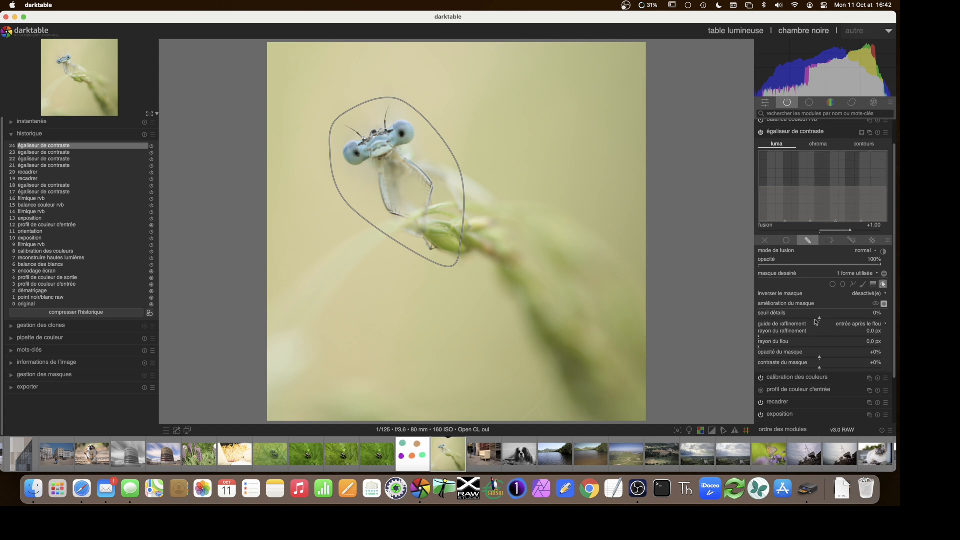
{"action": "left_click", "coordinate": [883, 304]}
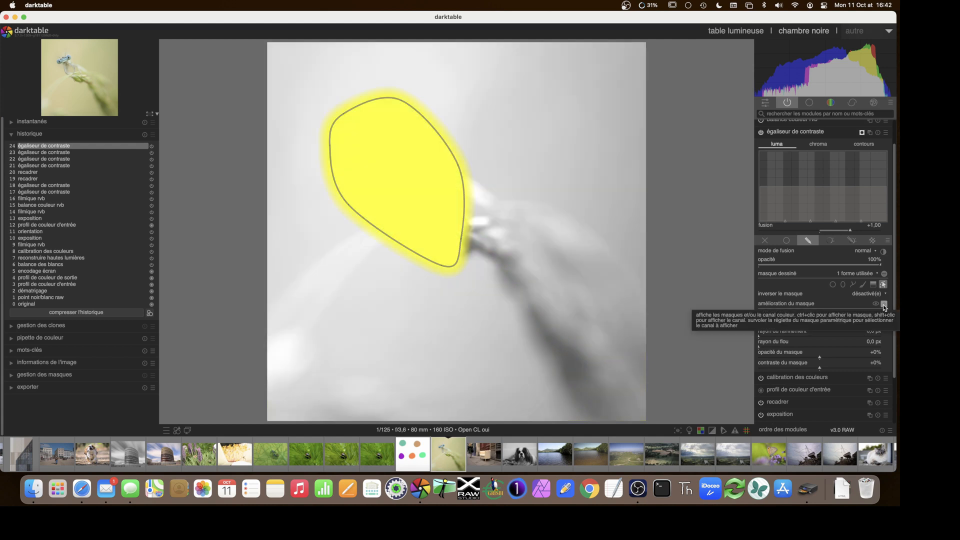
{"action": "left_click_drag", "start_coordinate": [821, 321], "coordinate": [825, 322]}
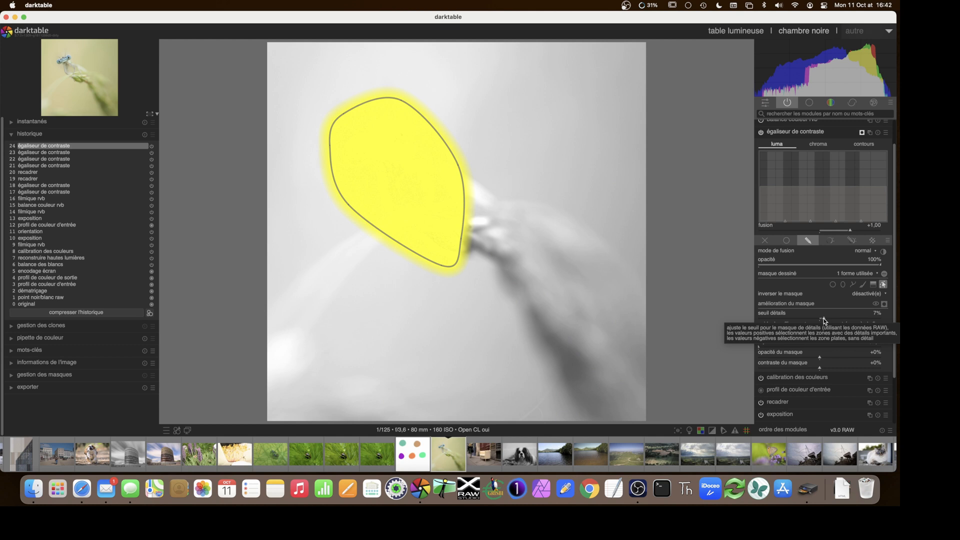
{"action": "left_click_drag", "start_coordinate": [825, 322], "coordinate": [834, 318]}
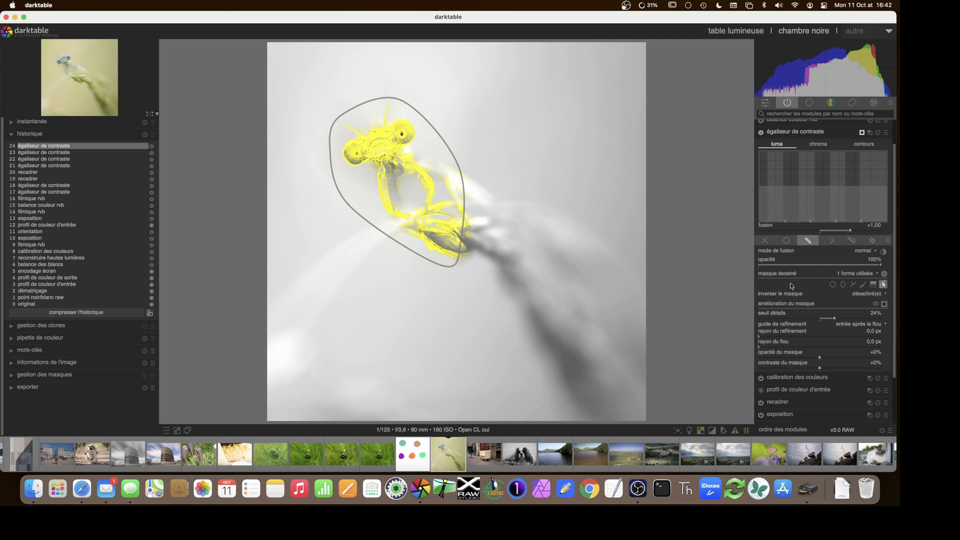
- Set the damselfly mask's rayon du raffinement to 13,4 px, trying 16,1 px first
{"action": "scroll", "coordinate": [790, 283], "scroll_direction": "down", "scroll_amount": 2}
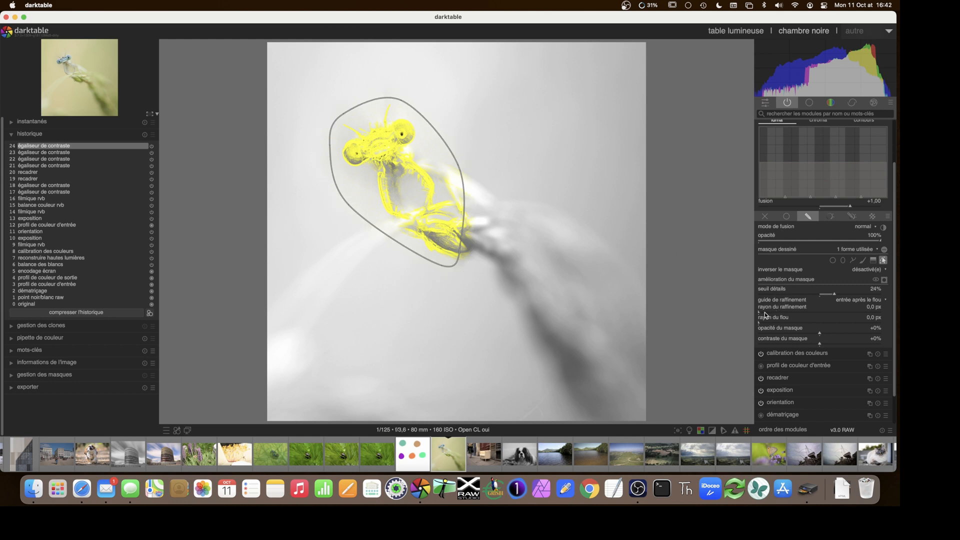
{"action": "left_click_drag", "start_coordinate": [764, 315], "coordinate": [766, 315]}
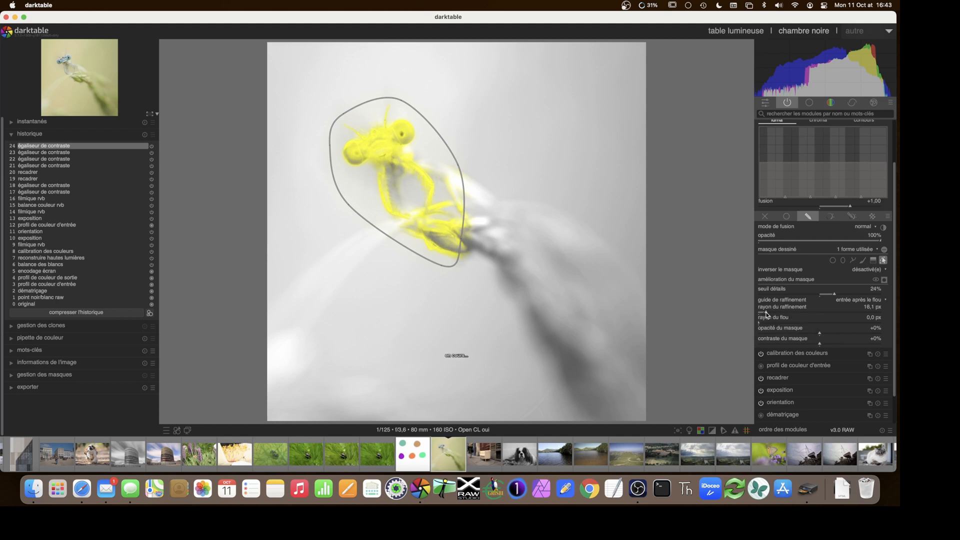
{"action": "scroll", "coordinate": [764, 312], "scroll_direction": "down", "scroll_amount": 3}
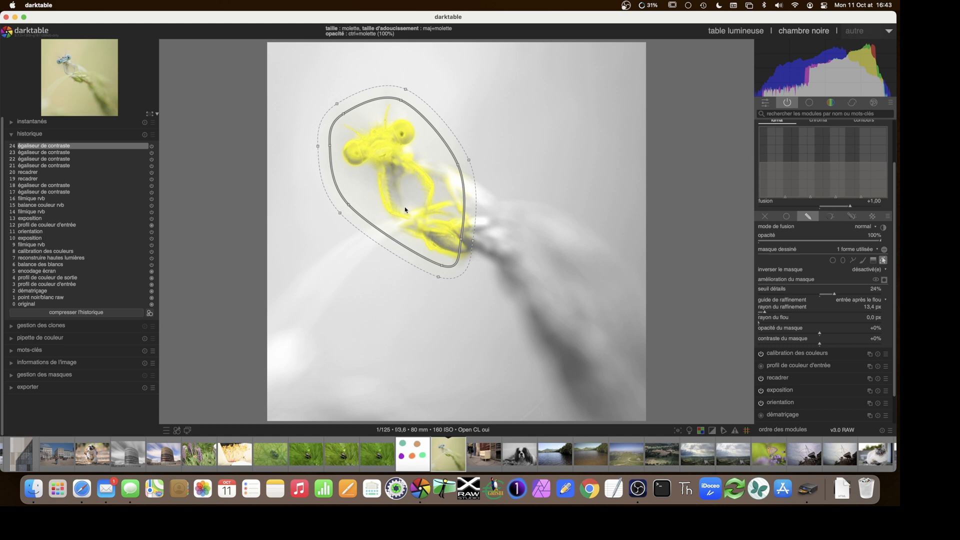
- Set the damselfly mask's contraste du masque to +29% and its opacité du masque to +11%
{"action": "left_click", "coordinate": [836, 344]}
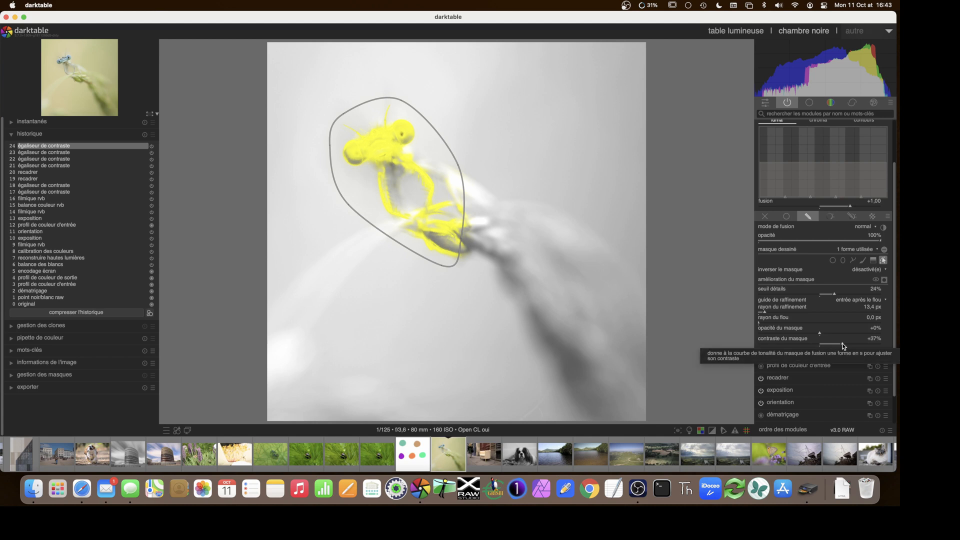
{"action": "left_click", "coordinate": [837, 344]}
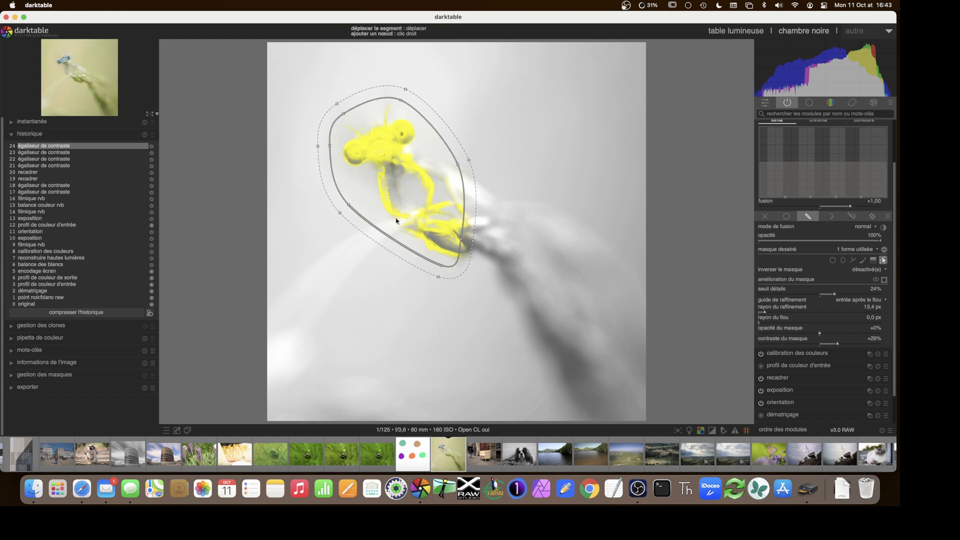
{"action": "left_click", "coordinate": [826, 332]}
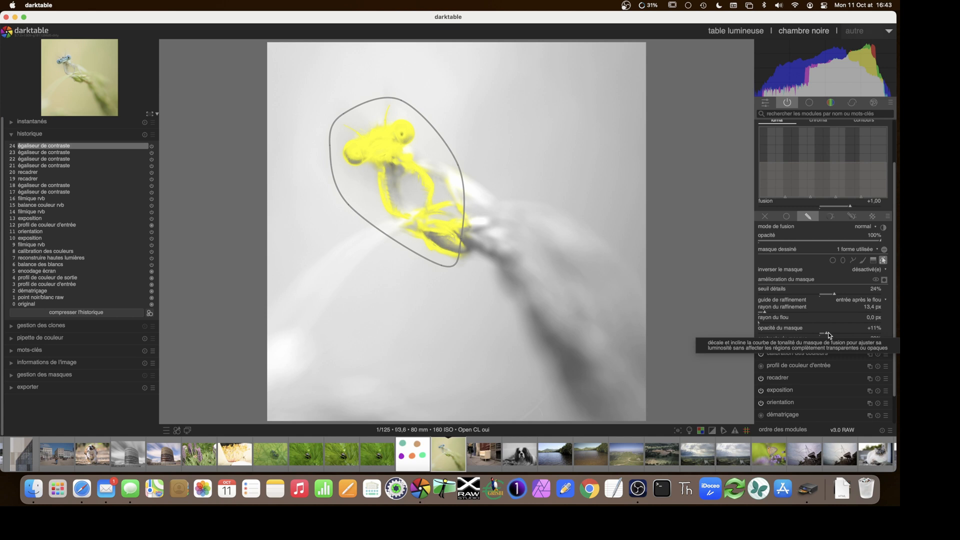
- Set the damselfly mask's opacité du masque to +7%, and hide both the mask overlay and the path outline
{"action": "scroll", "coordinate": [825, 332], "scroll_direction": "down", "scroll_amount": 4}
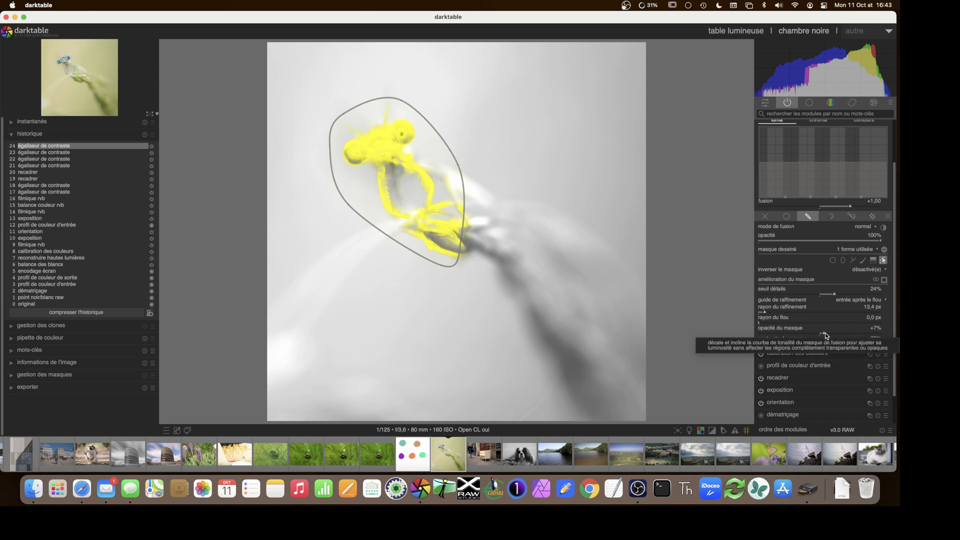
{"action": "left_click", "coordinate": [884, 279]}
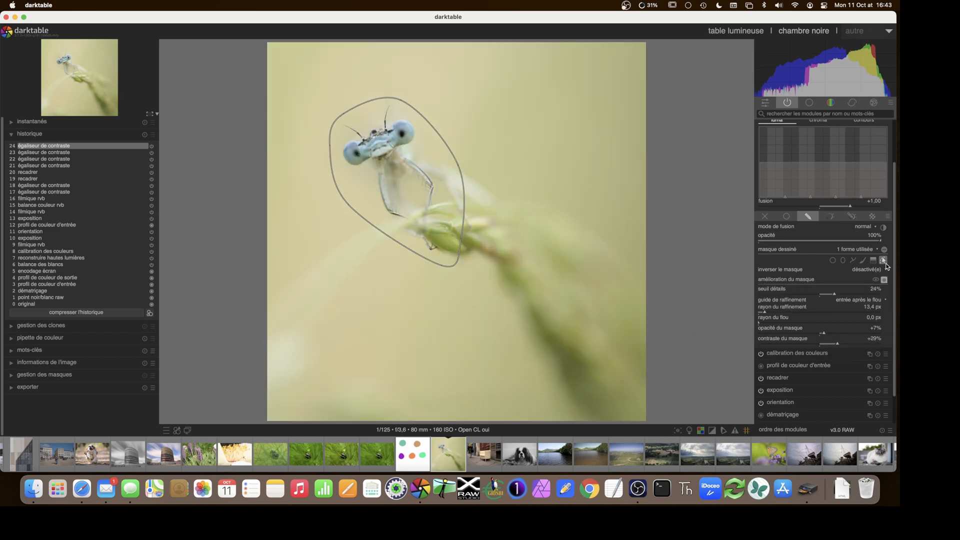
{"action": "left_click", "coordinate": [885, 260]}
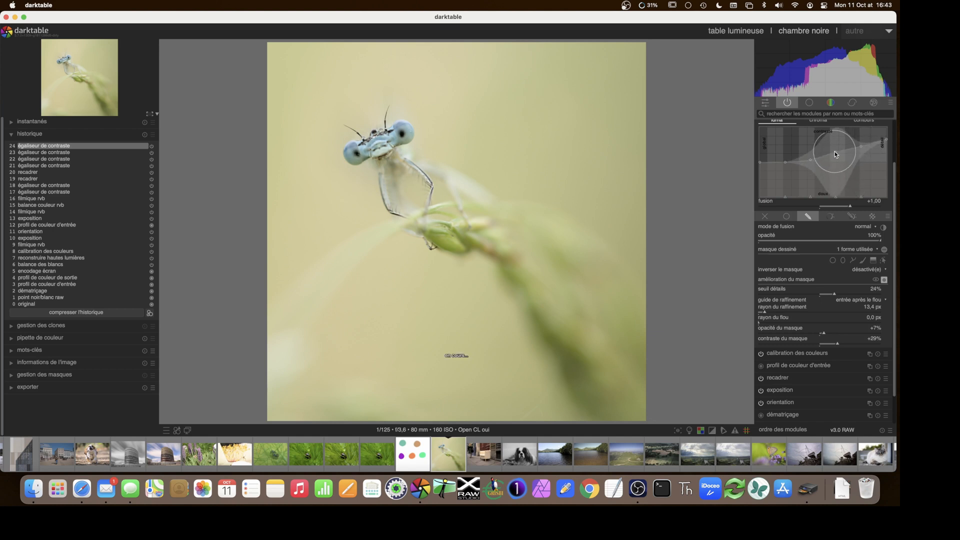
- Raise the luma contrast curve of égaliseur de contraste towards the finest details, collapse the module and inspect the damselfly up close
{"action": "left_click_drag", "start_coordinate": [835, 155], "coordinate": [811, 161]}
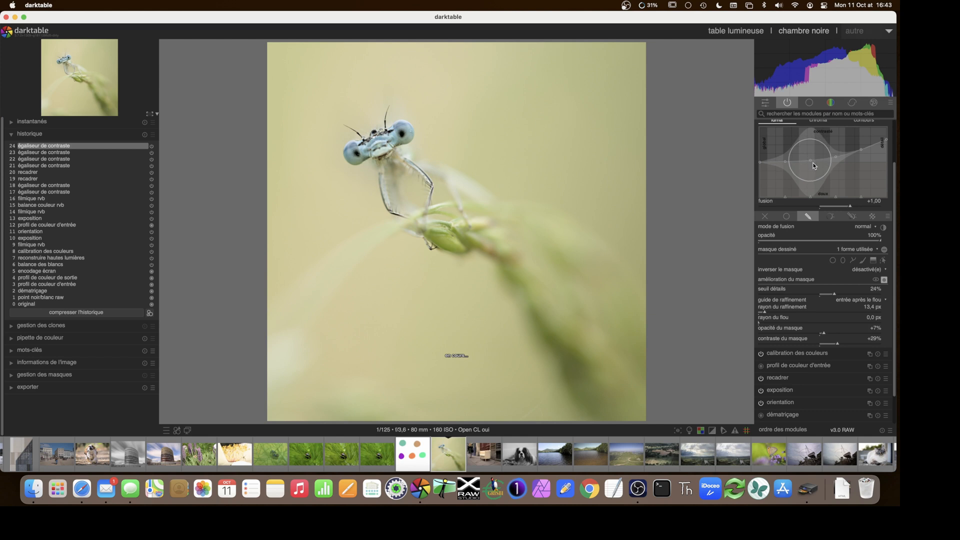
{"action": "left_click_drag", "start_coordinate": [883, 141], "coordinate": [836, 157]}
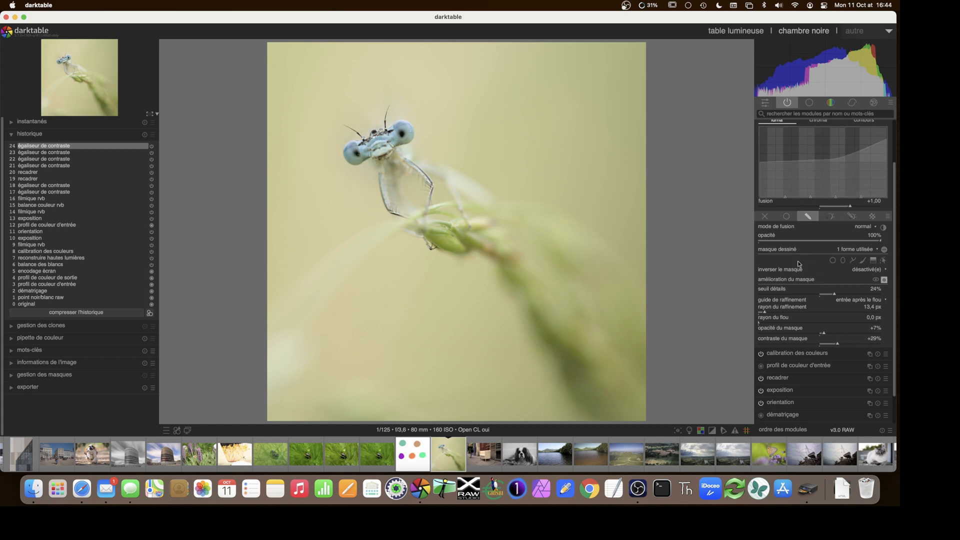
{"action": "scroll", "coordinate": [798, 261], "scroll_direction": "up", "scroll_amount": 2}
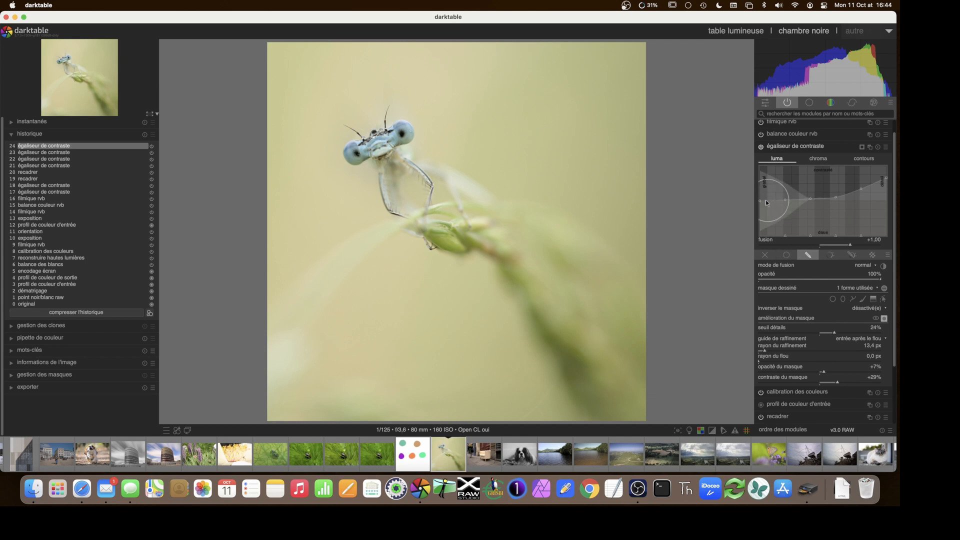
{"action": "mouse_move", "coordinate": [802, 148]}
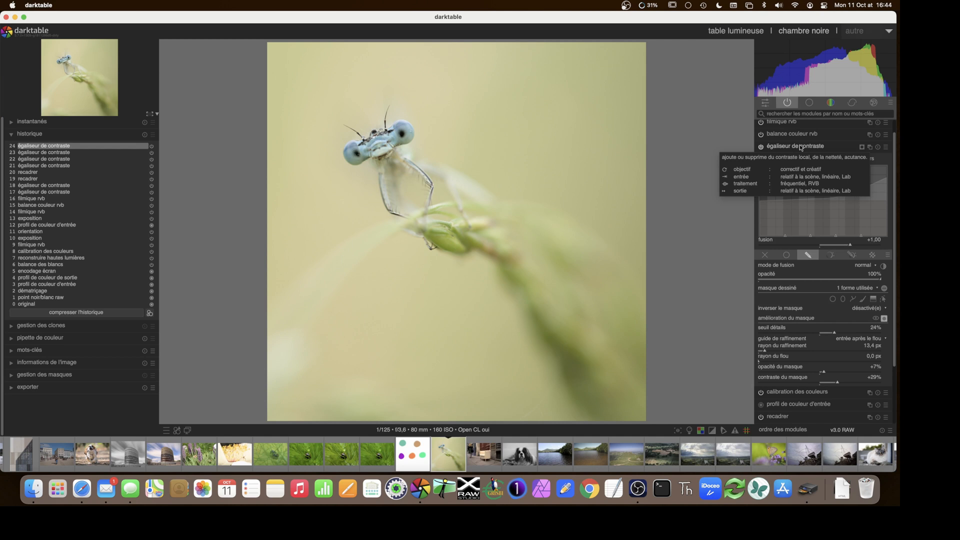
{"action": "left_click", "coordinate": [802, 149]}
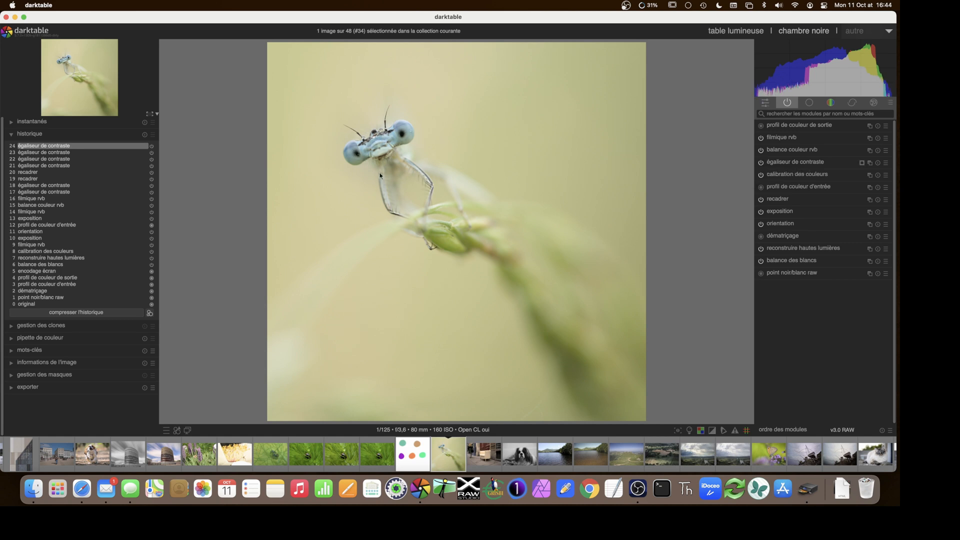
{"action": "scroll", "coordinate": [432, 225], "scroll_direction": "up", "scroll_amount": 3}
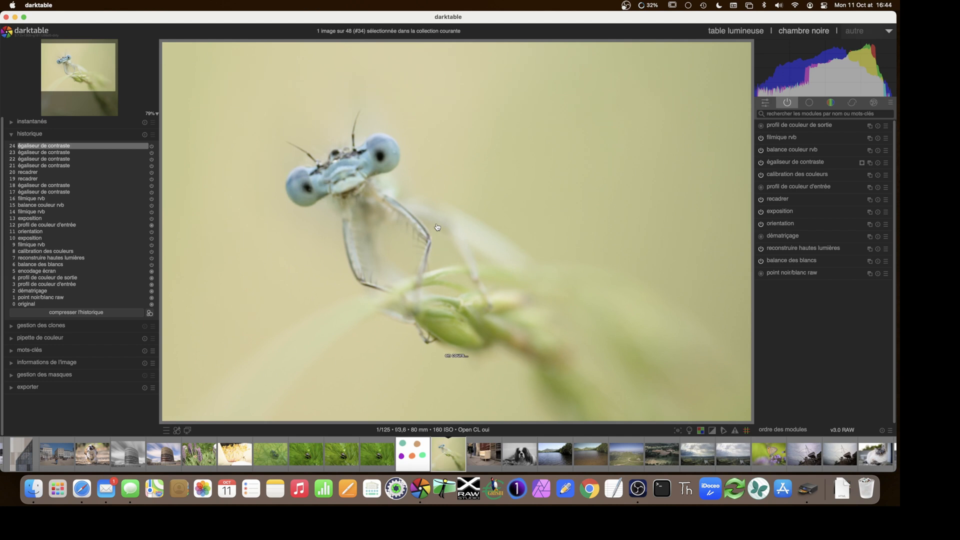
{"action": "scroll", "coordinate": [378, 230], "scroll_direction": "up", "scroll_amount": 1}
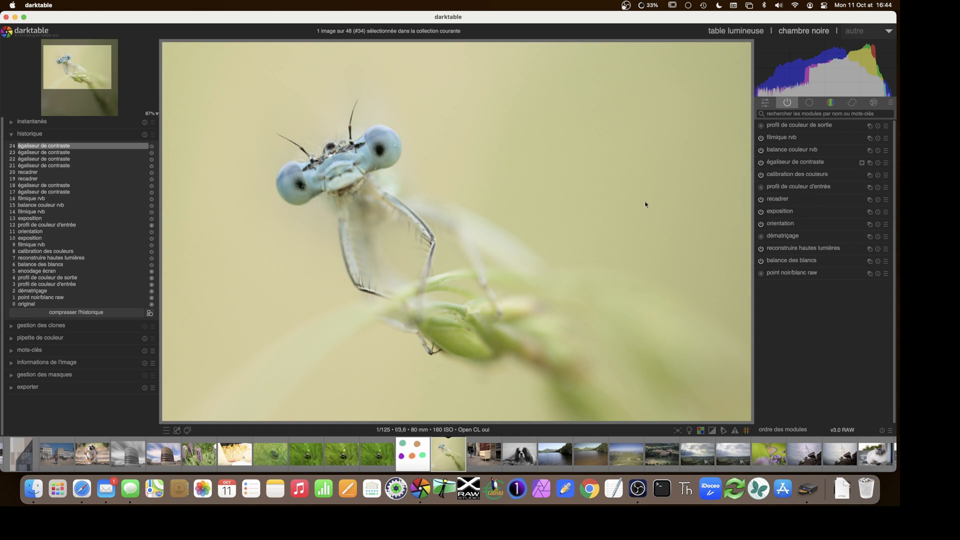
{"action": "scroll", "coordinate": [645, 204], "scroll_direction": "down", "scroll_amount": 3}
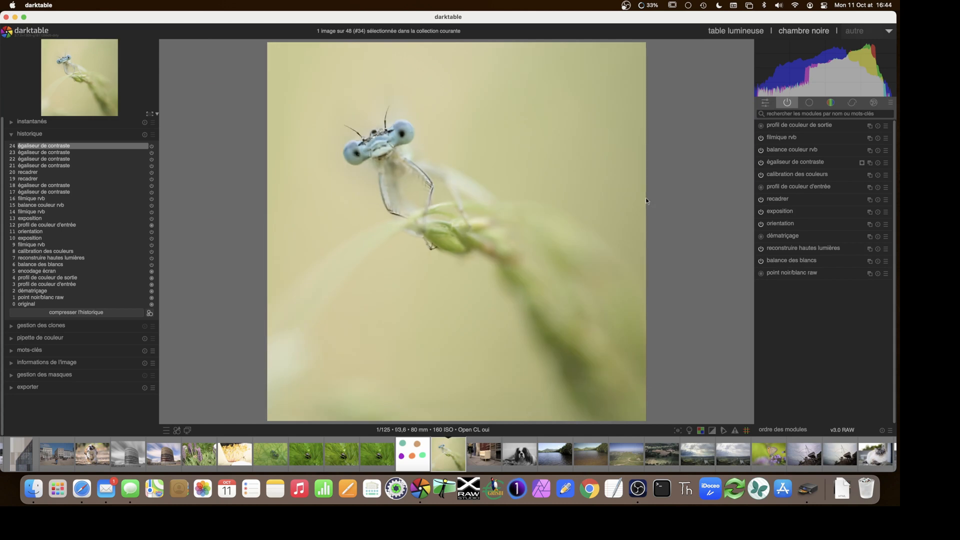
- Create a new instance of balance couleur rvb and enable its drawn mask options without adding a shape
{"action": "left_click", "coordinate": [828, 103]}
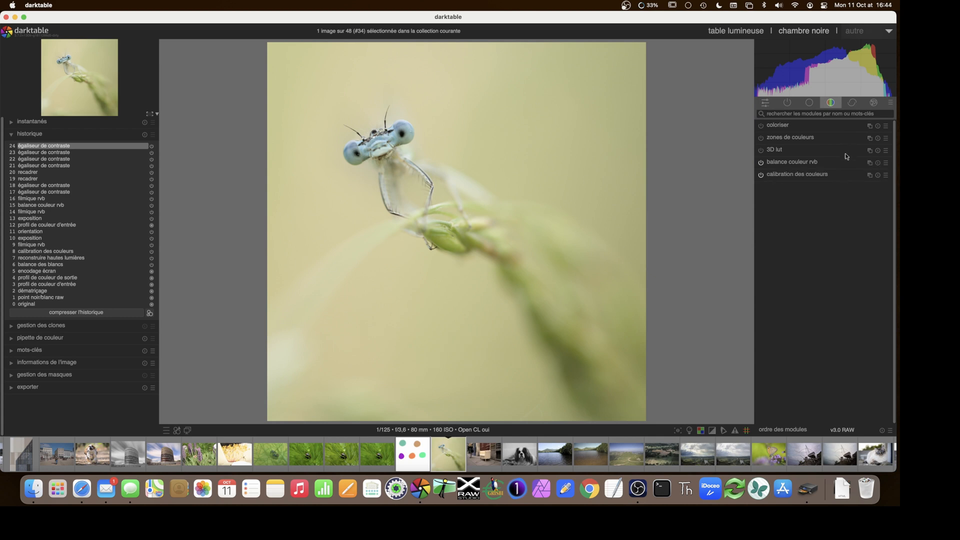
{"action": "left_click", "coordinate": [870, 163]}
{"action": "left_click", "coordinate": [856, 169]}
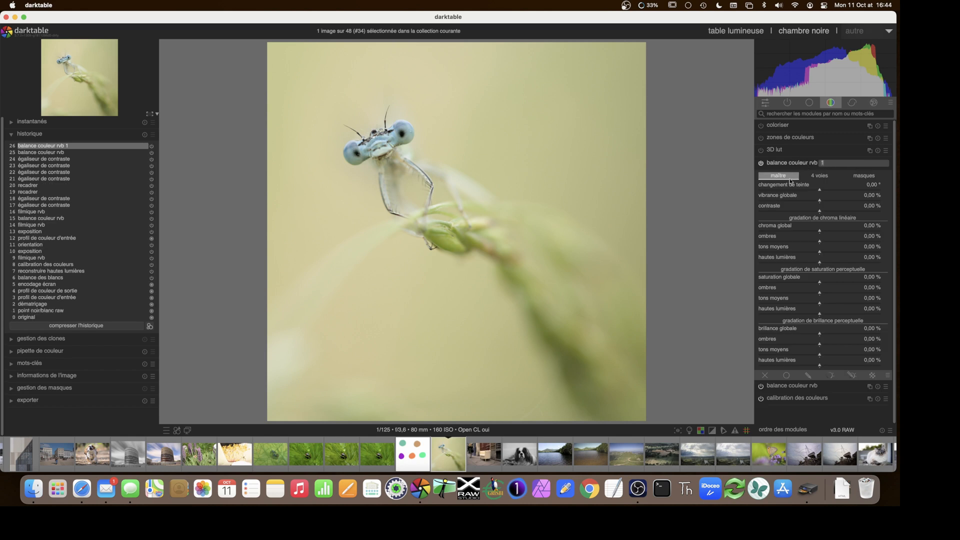
{"action": "left_click", "coordinate": [812, 376]}
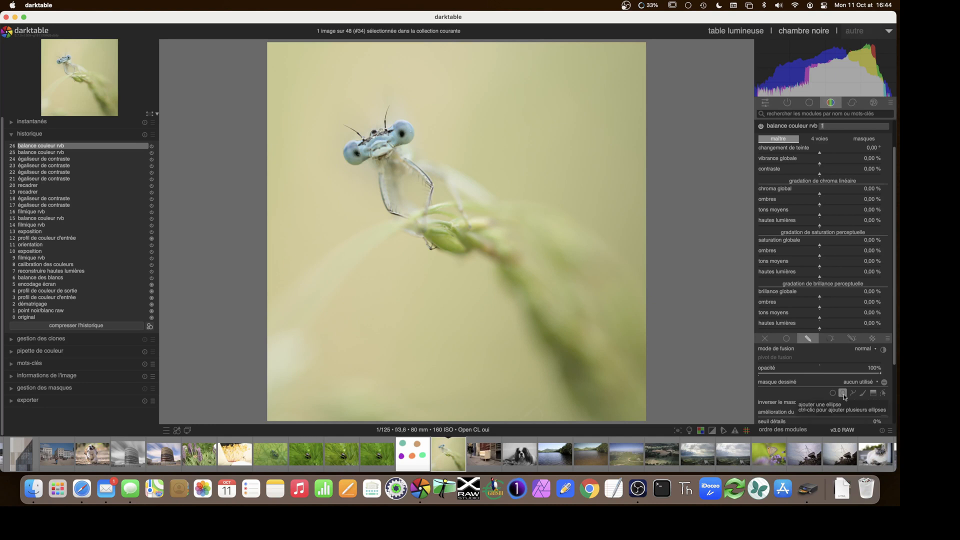
{"action": "left_click", "coordinate": [808, 338]}
{"action": "left_click", "coordinate": [808, 375]}
{"action": "scroll", "coordinate": [813, 345], "scroll_direction": "down", "scroll_amount": 3}
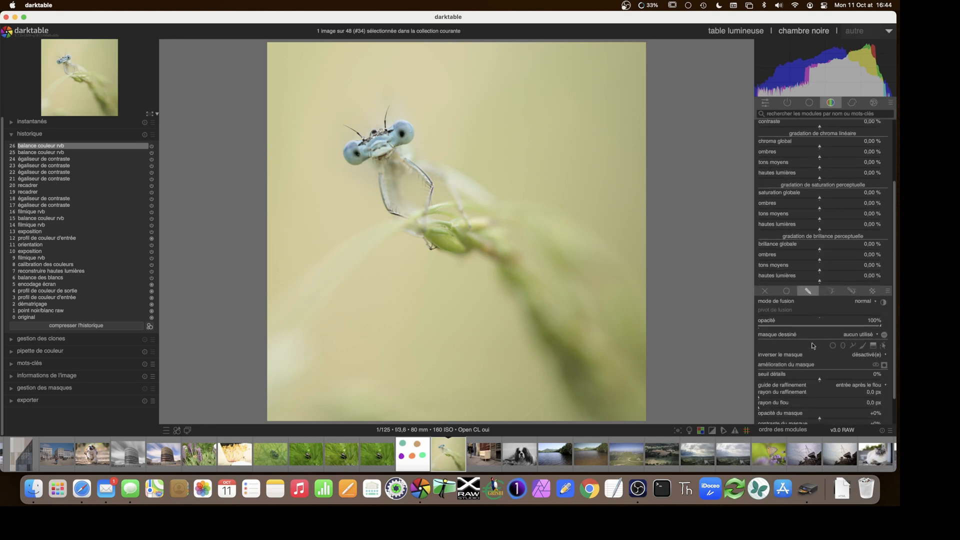
{"action": "scroll", "coordinate": [813, 345], "scroll_direction": "down", "scroll_amount": 2}
- Display the new balance couleur rvb instance's mask overlay and set its seuil détails to -91%
{"action": "left_click", "coordinate": [884, 333]}
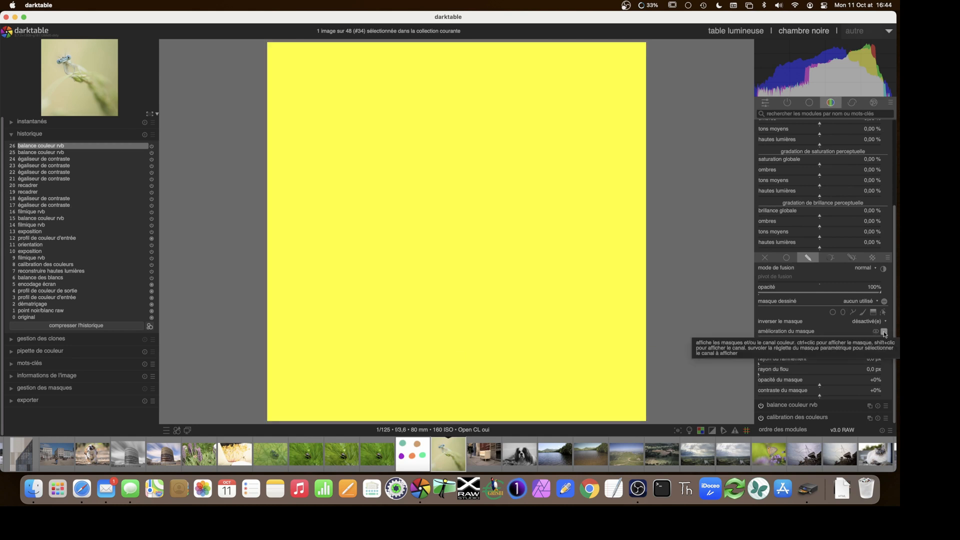
{"action": "left_click", "coordinate": [884, 332]}
{"action": "scroll", "coordinate": [815, 346], "scroll_direction": "down", "scroll_amount": 3}
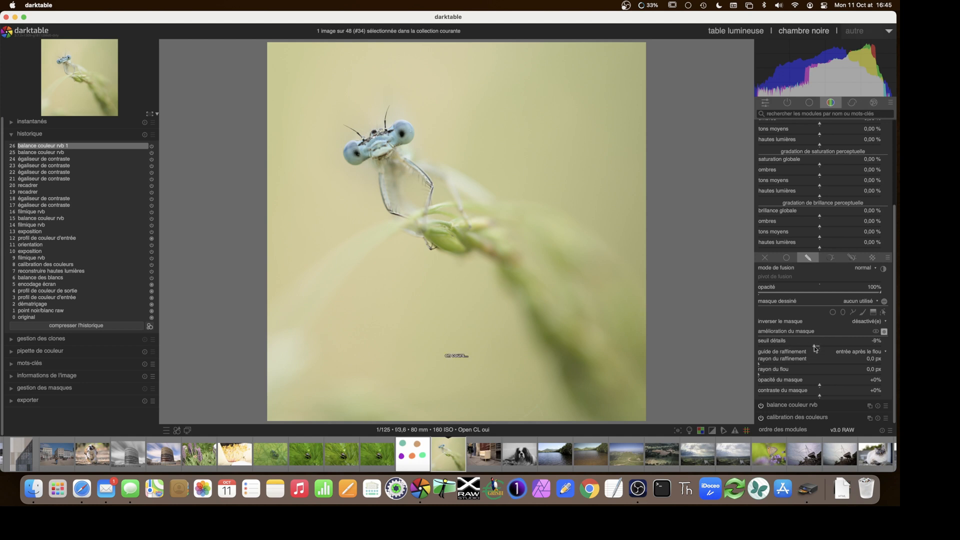
{"action": "left_click", "coordinate": [884, 332]}
{"action": "scroll", "coordinate": [809, 349], "scroll_direction": "down", "scroll_amount": 5}
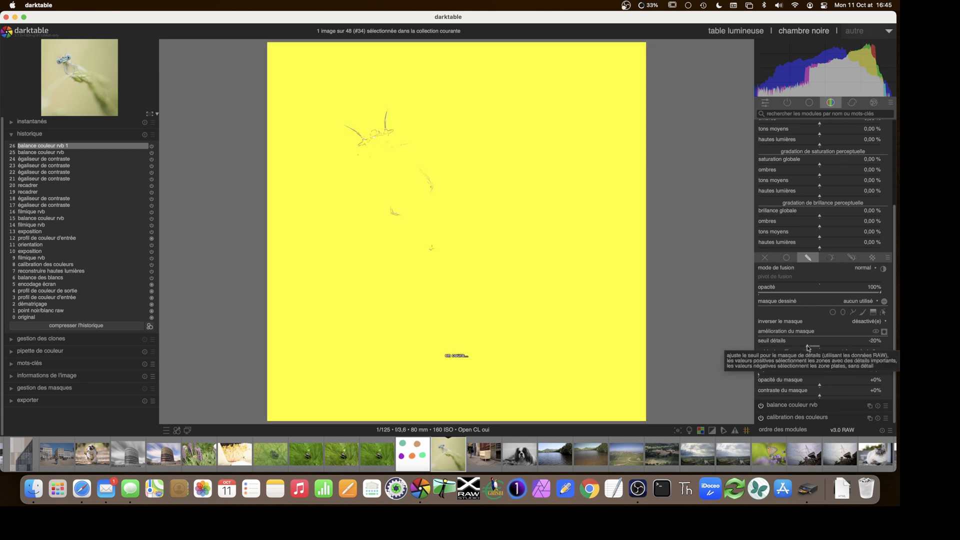
{"action": "left_click_drag", "start_coordinate": [809, 348], "coordinate": [763, 347]}
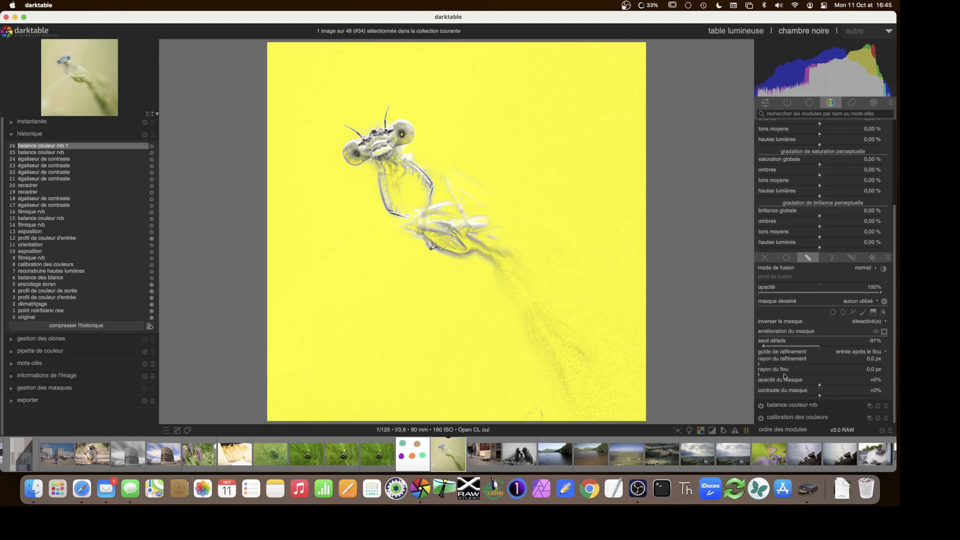
- Set the background mask's contraste du masque to +82% and rayon du flou to 20,4 px, and hide the overlay
{"action": "left_click_drag", "start_coordinate": [796, 393], "coordinate": [843, 394]}
{"action": "left_click", "coordinate": [871, 396]}
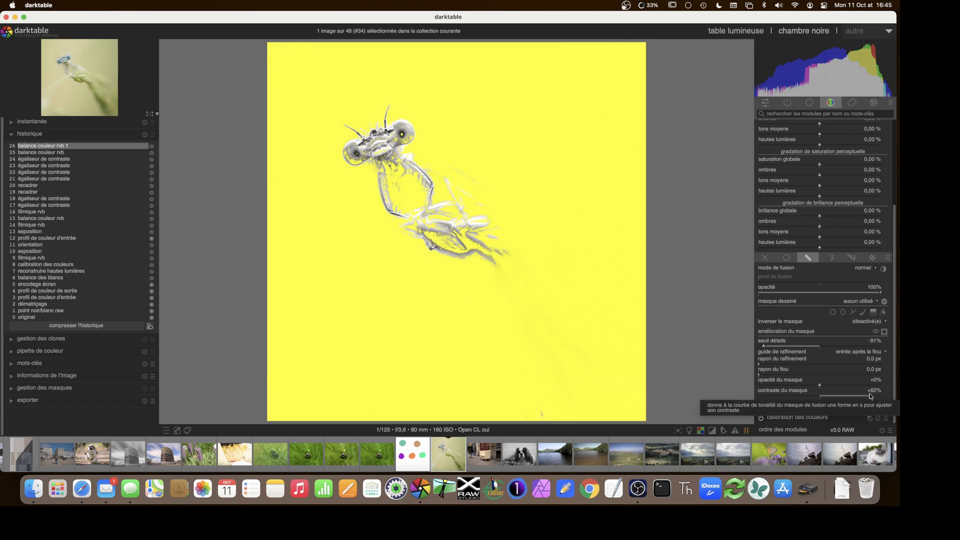
{"action": "left_click_drag", "start_coordinate": [775, 377], "coordinate": [783, 376]}
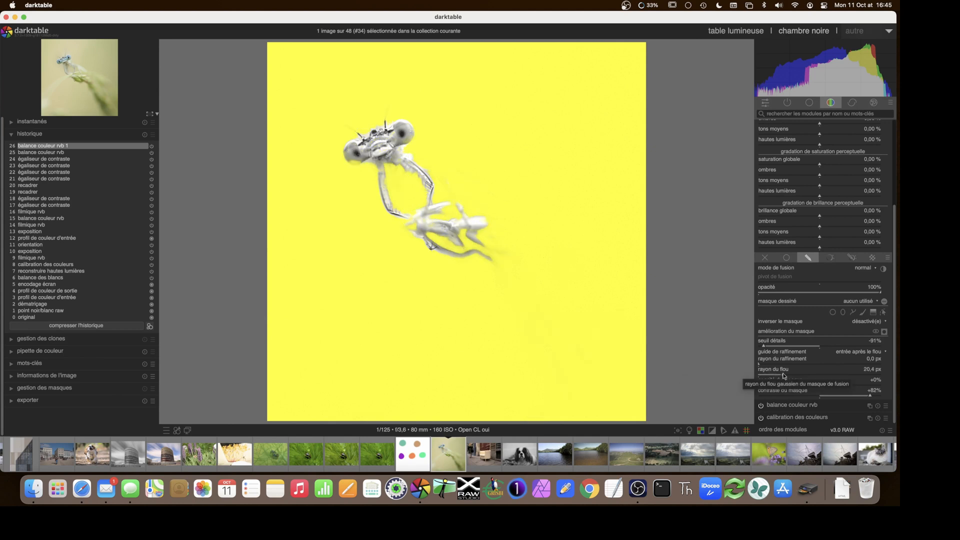
{"action": "left_click", "coordinate": [884, 332]}
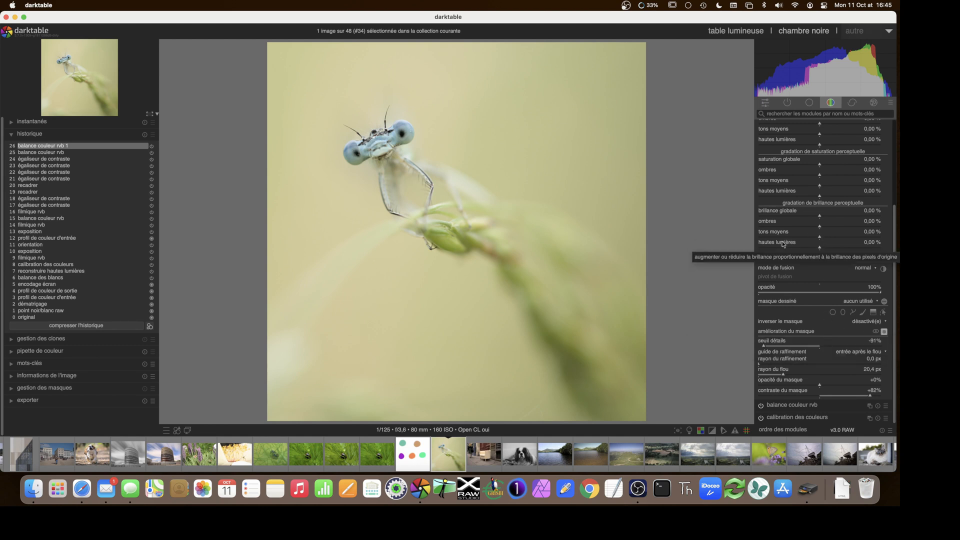
- Set the masked balance couleur rvb instance's saturation globale to 22,66 % and collapse the module
{"action": "scroll", "coordinate": [783, 192], "scroll_direction": "up", "scroll_amount": 3}
{"action": "scroll", "coordinate": [783, 192], "scroll_direction": "up", "scroll_amount": 2}
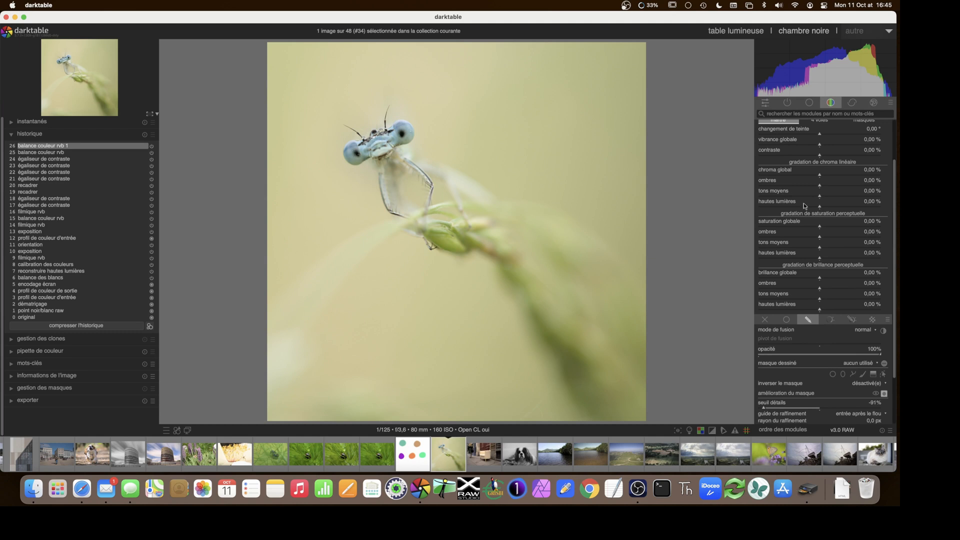
{"action": "left_click", "coordinate": [856, 228]}
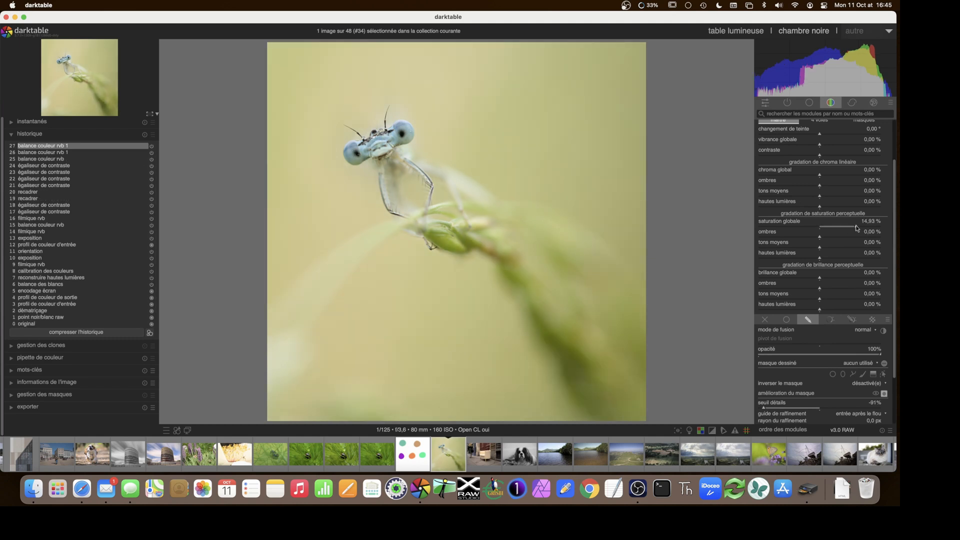
{"action": "left_click", "coordinate": [868, 228]}
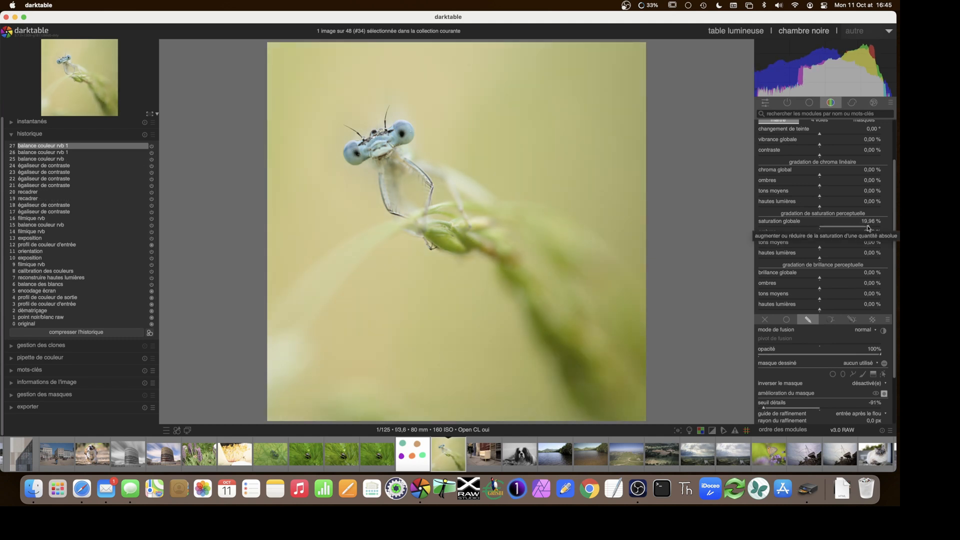
{"action": "left_click", "coordinate": [874, 228]}
{"action": "left_click", "coordinate": [876, 228]}
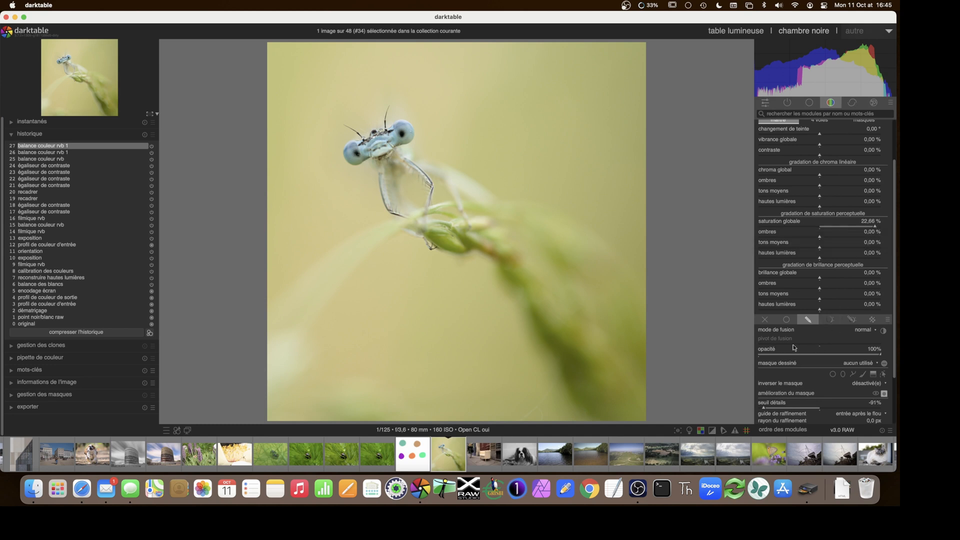
{"action": "scroll", "coordinate": [794, 345], "scroll_direction": "down", "scroll_amount": 1}
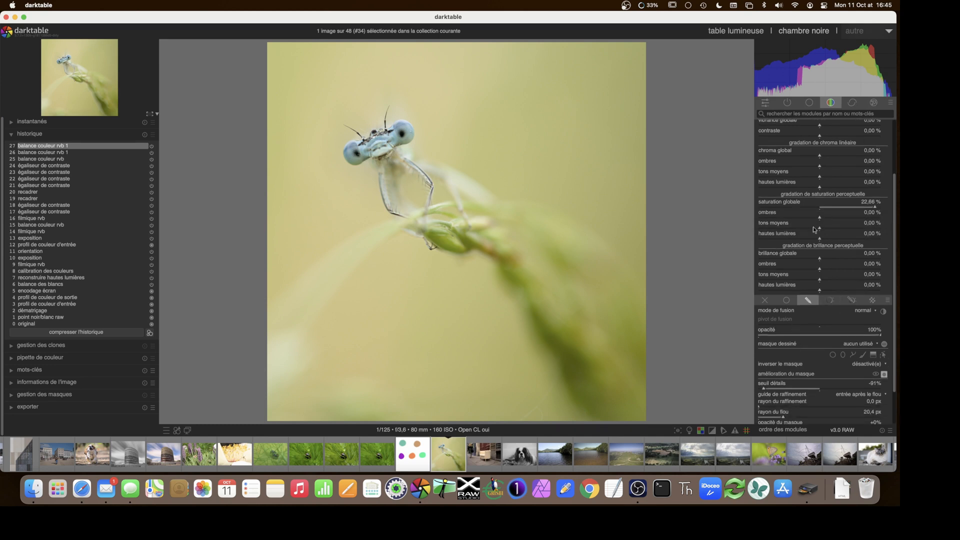
{"action": "scroll", "coordinate": [814, 229], "scroll_direction": "up", "scroll_amount": 3}
{"action": "left_click", "coordinate": [793, 149]}
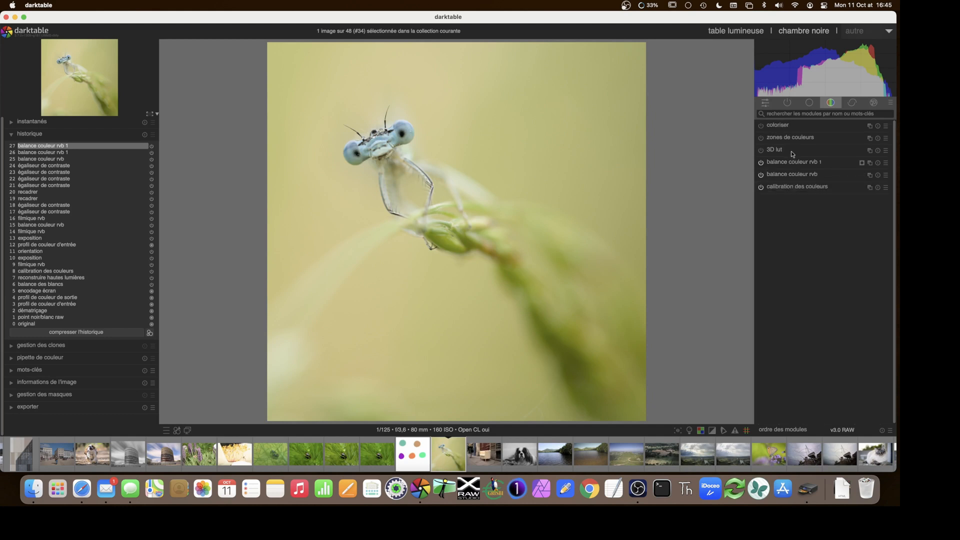